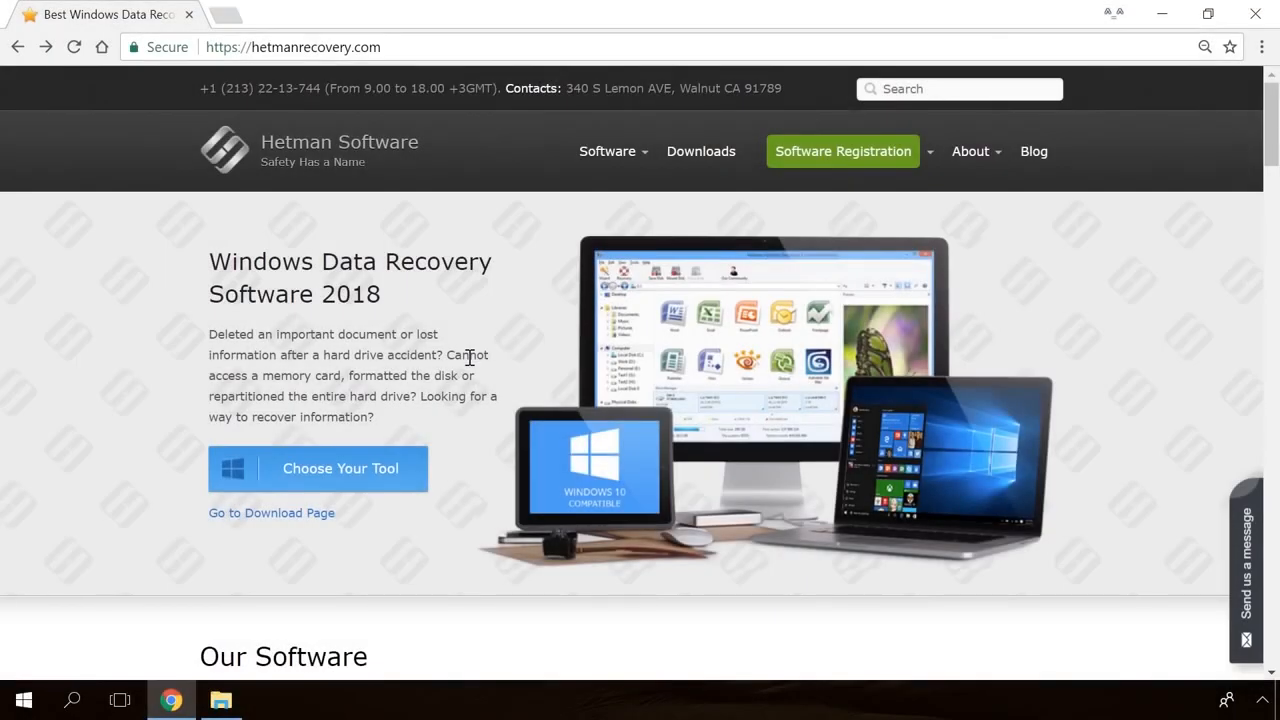
# - Download the free Hetman Internet Spy installer from its product page on hetmanrecovery.com
pyautogui.scroll(-20, 470, 362)
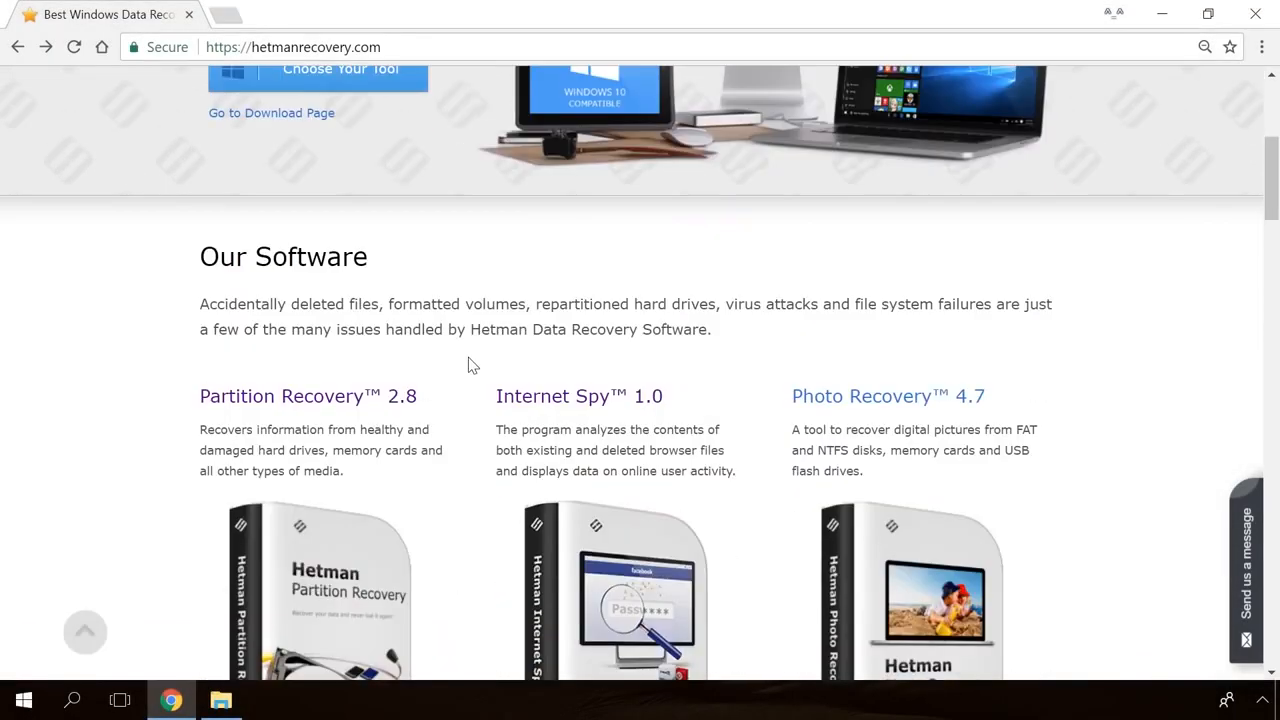
pyautogui.scroll(14, 470, 362)
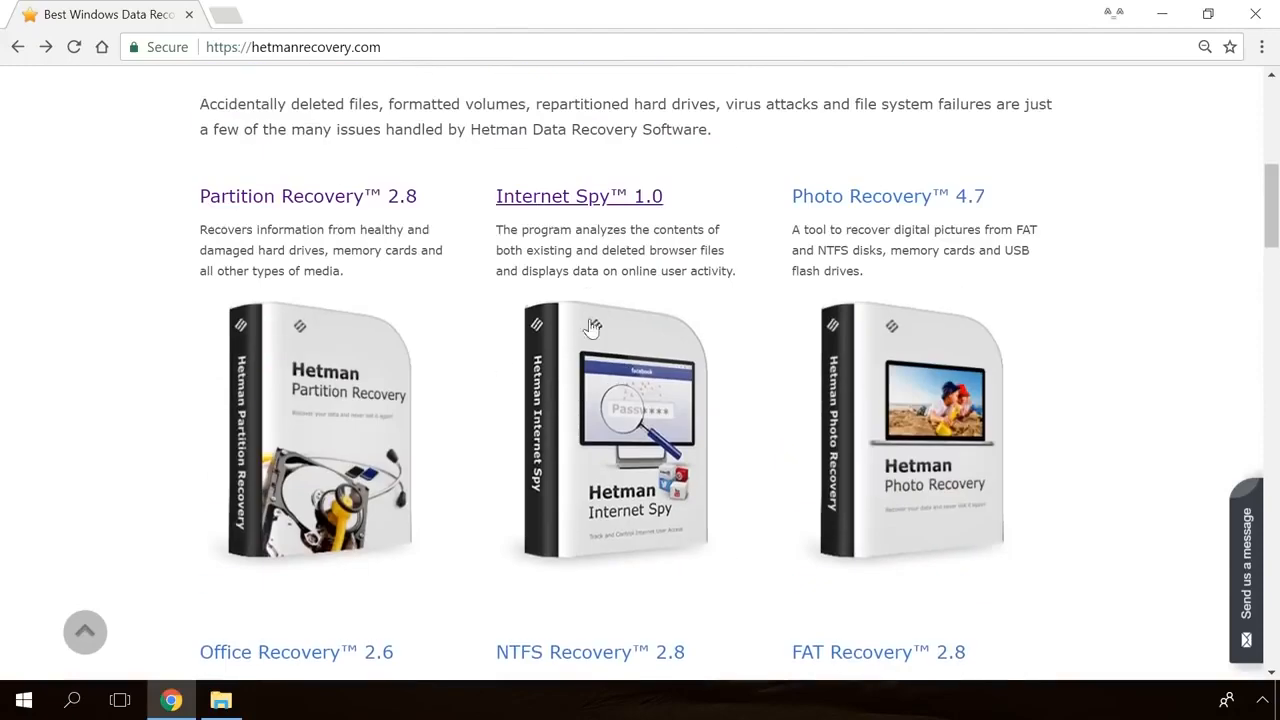
pyautogui.click(585, 196)
pyautogui.scroll(-2, 768, 398)
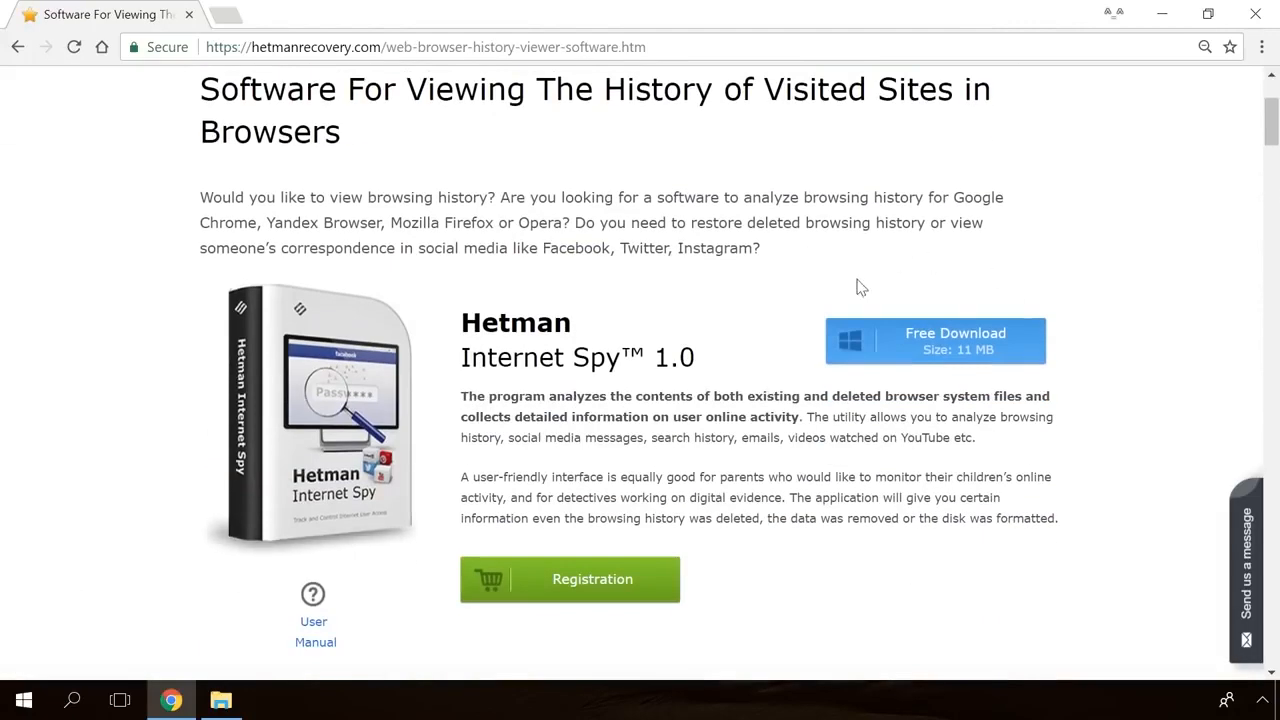
pyautogui.click(976, 350)
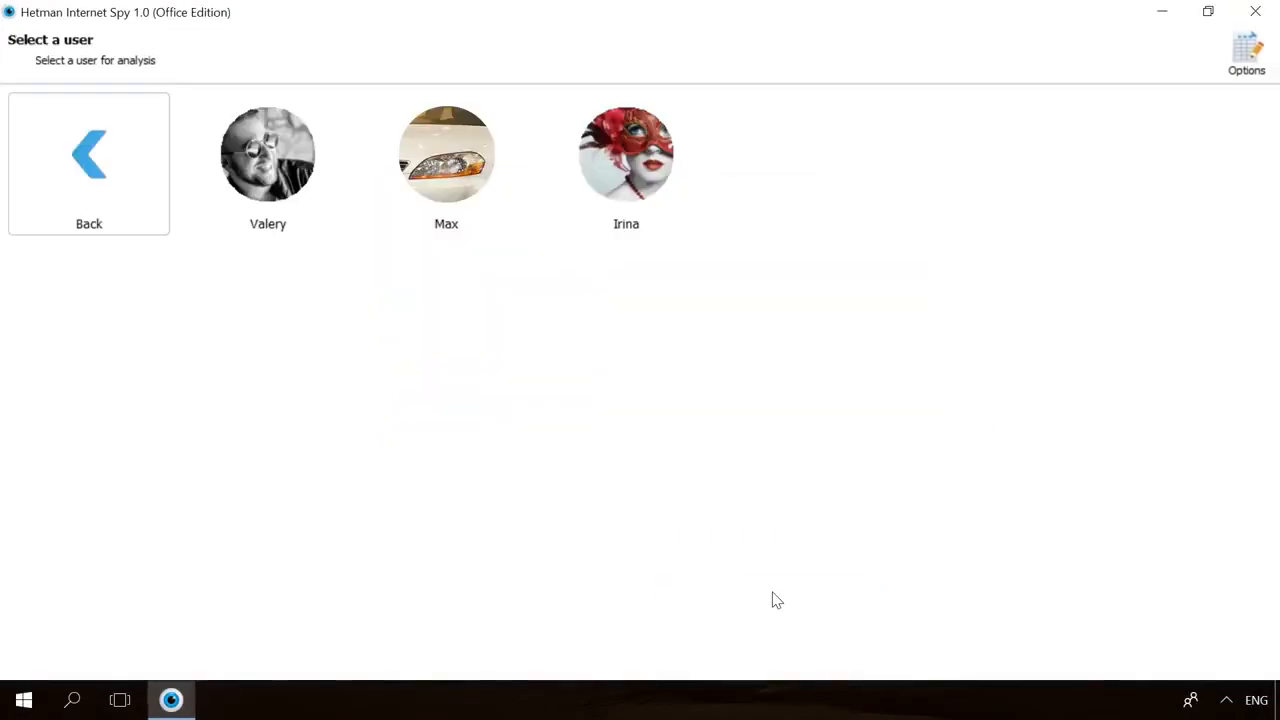
# - Analyse the chosen user's Google Chrome data in Internet Spy and show its saved passwords
pyautogui.click(220, 226)
pyautogui.click(410, 212)
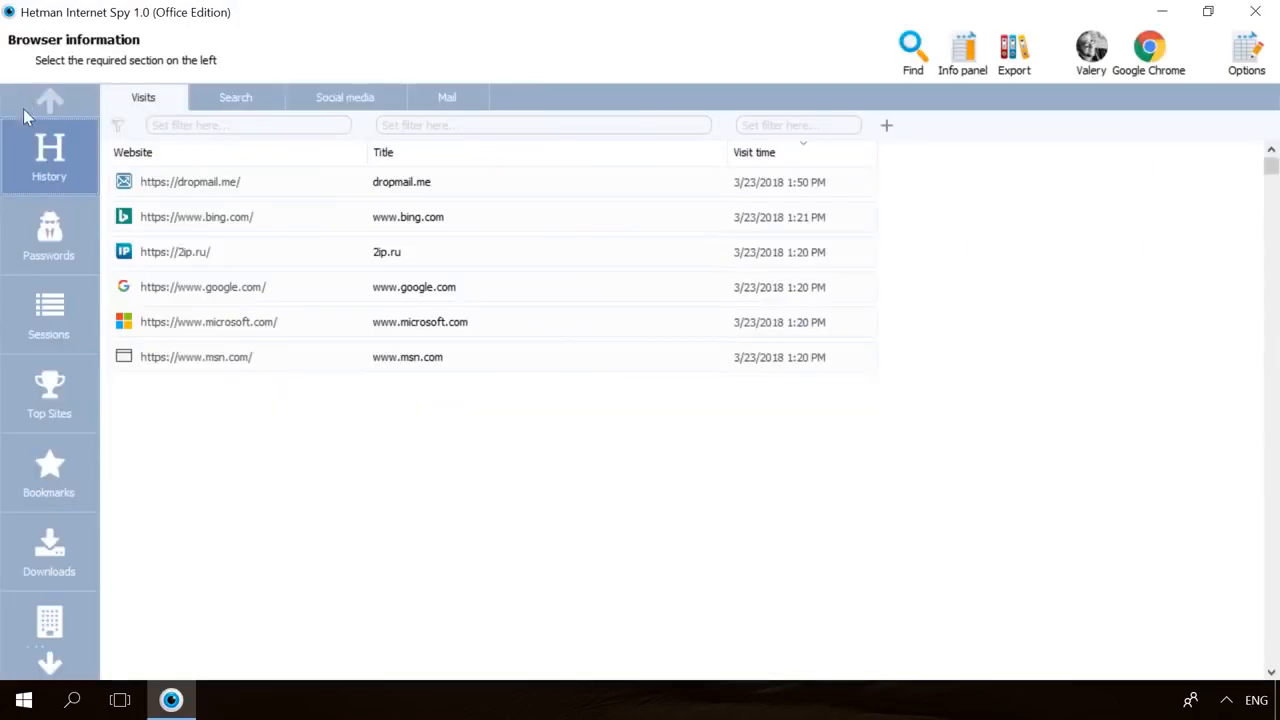
pyautogui.click(24, 224)
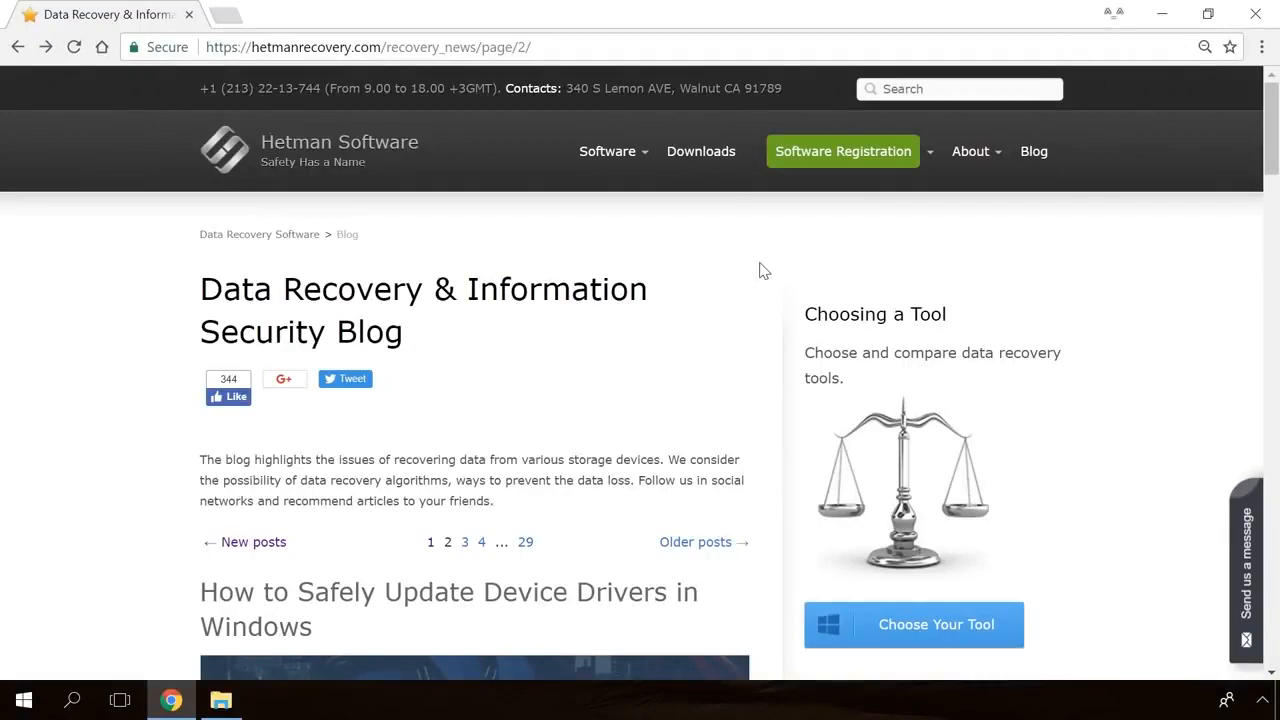
# - Open the blog article on the “Windows Detected a Hard Disk Problem” error
pyautogui.scroll(-15, 763, 270)
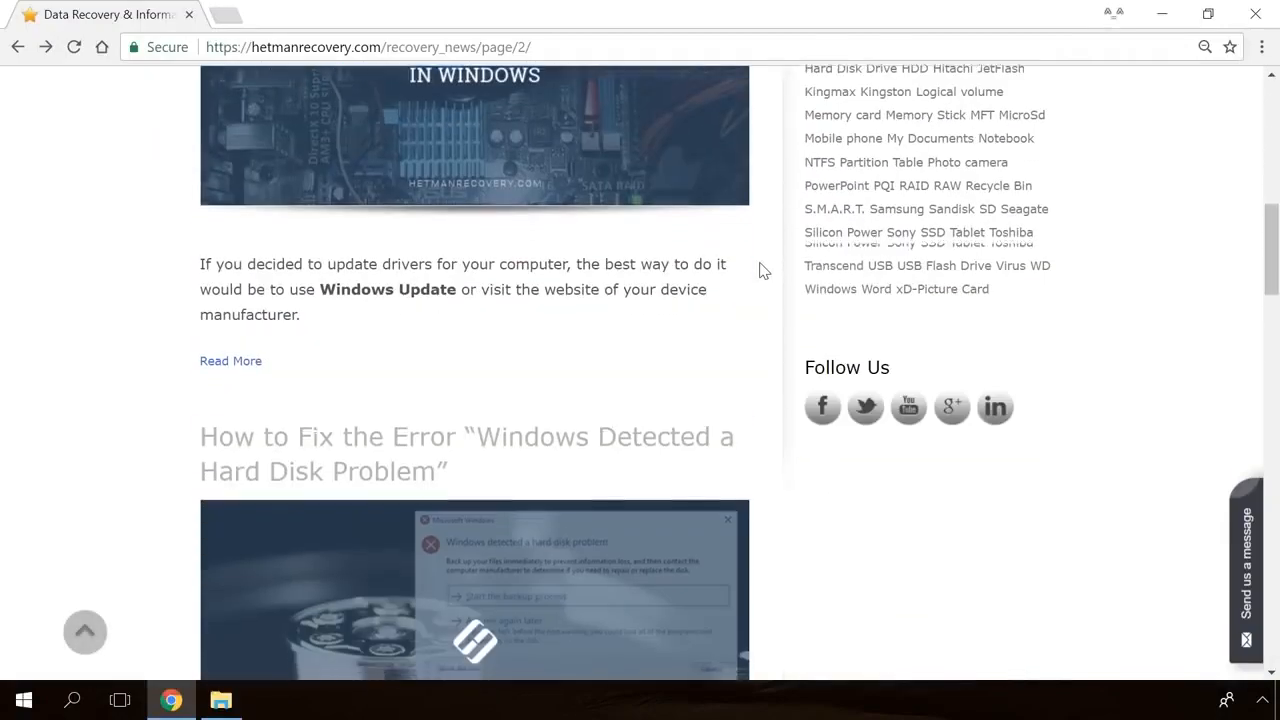
pyautogui.scroll(-9, 763, 270)
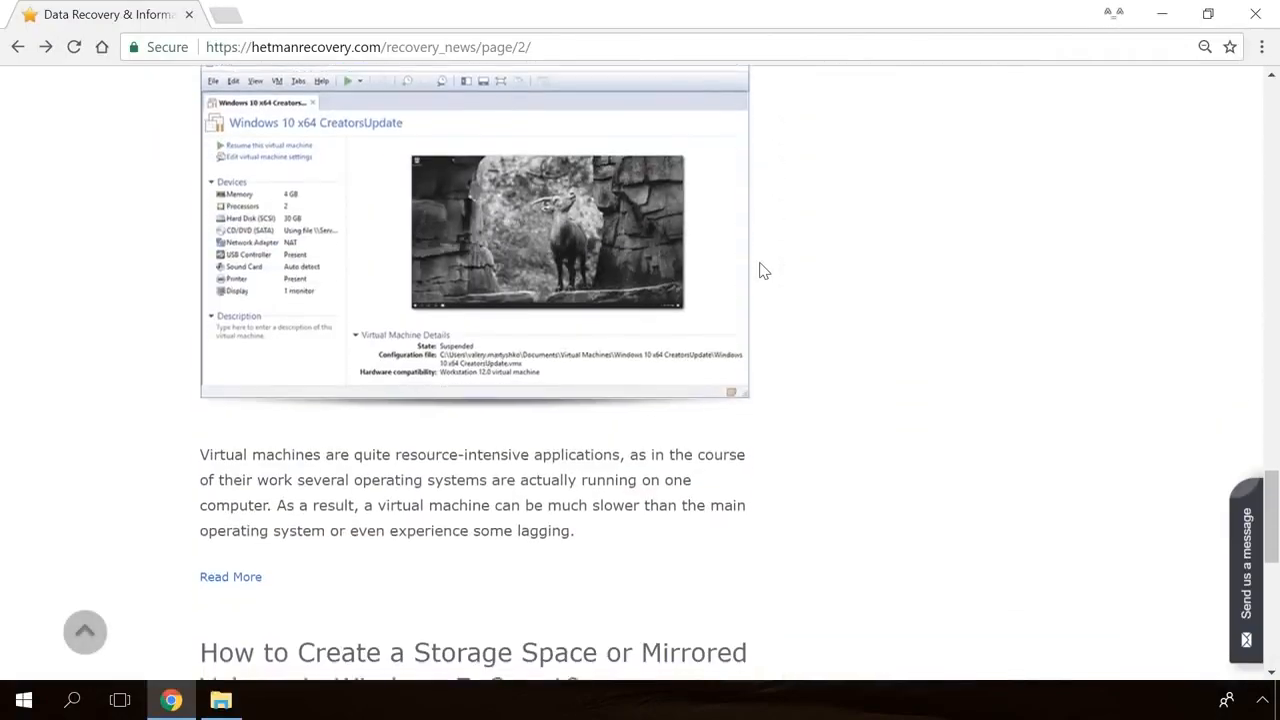
pyautogui.scroll(8, 763, 270)
pyautogui.scroll(6, 763, 270)
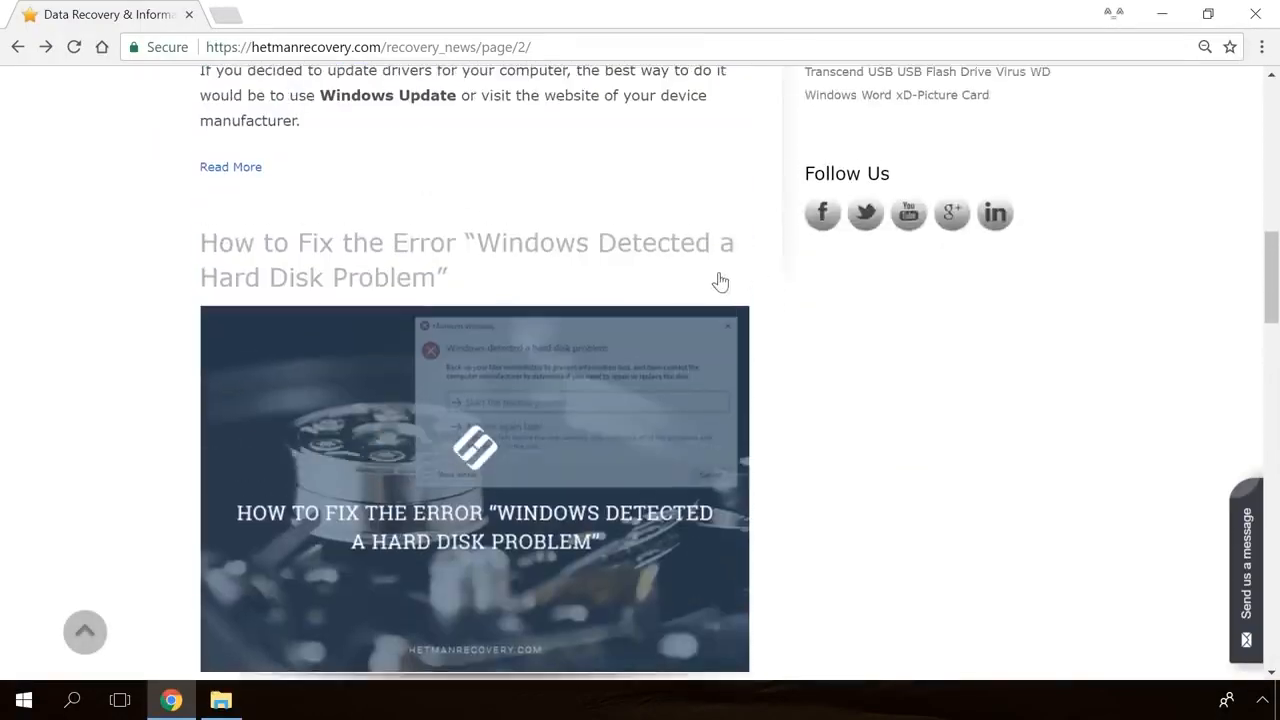
pyautogui.click(486, 363)
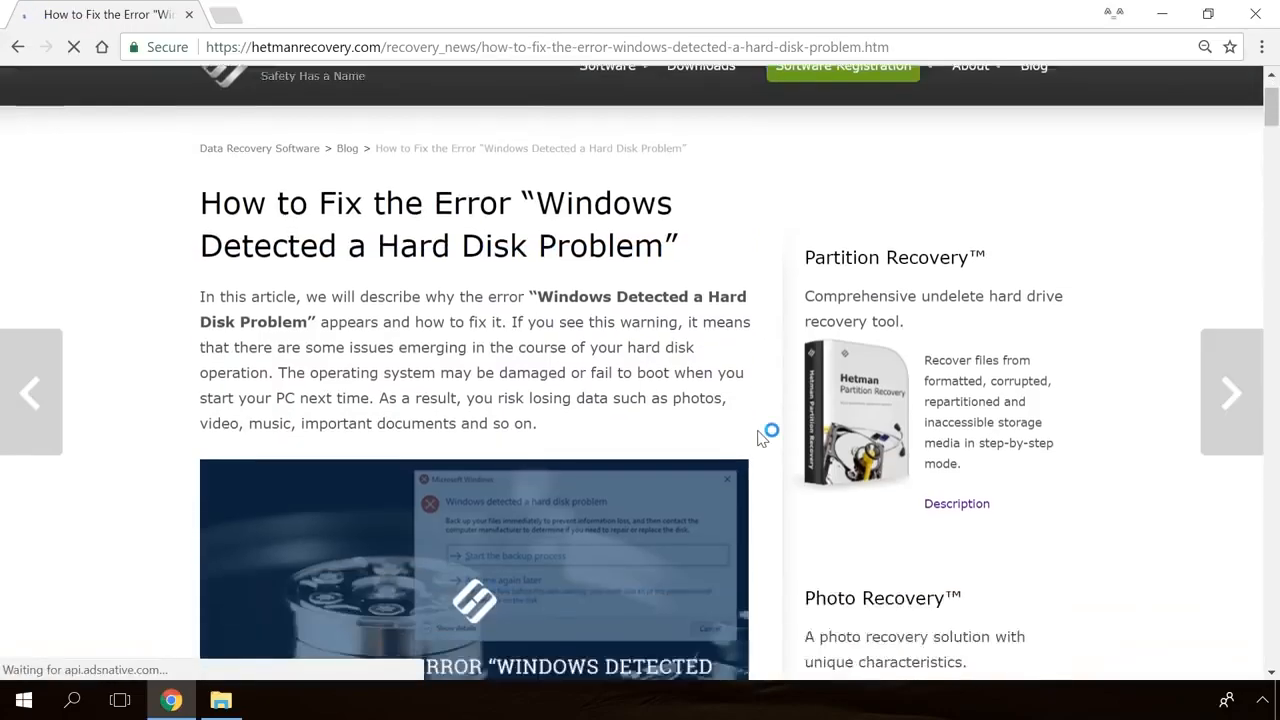
# - Open the site's Send us a message form and type 'Hello'
pyautogui.scroll(-10, 766, 434)
pyautogui.scroll(-20, 766, 434)
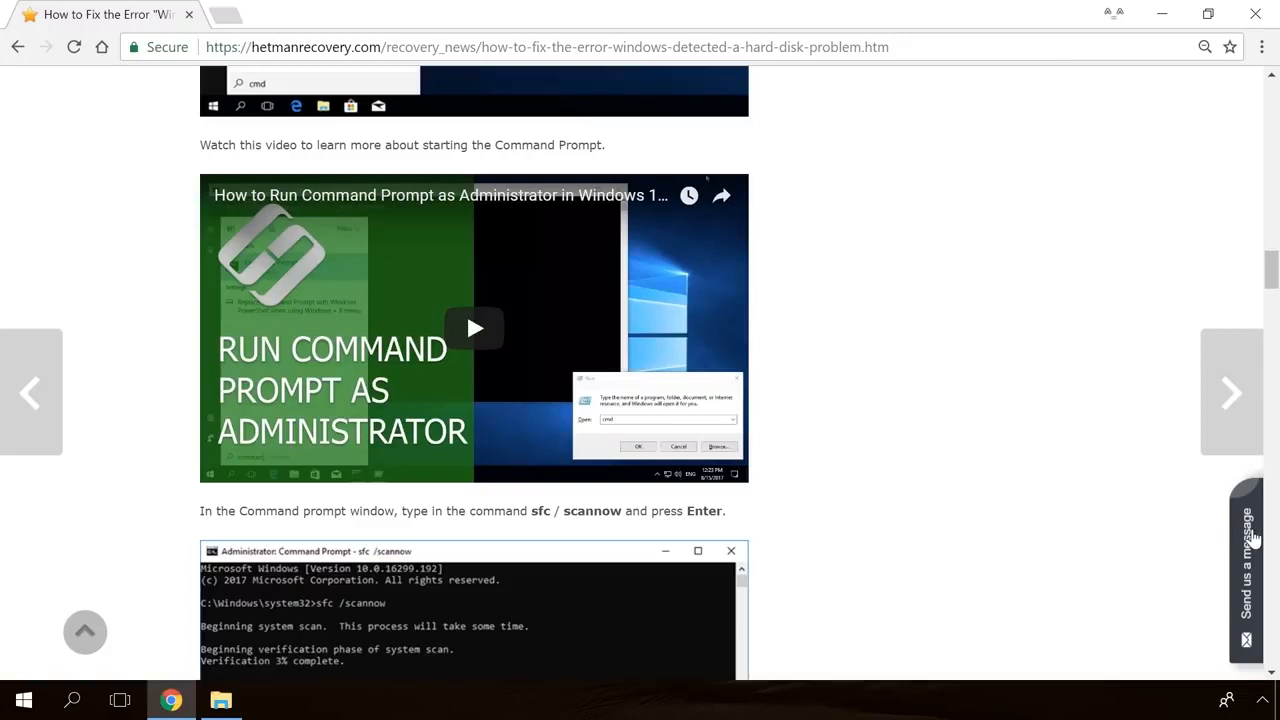
pyautogui.click(1252, 540)
pyautogui.write('He')
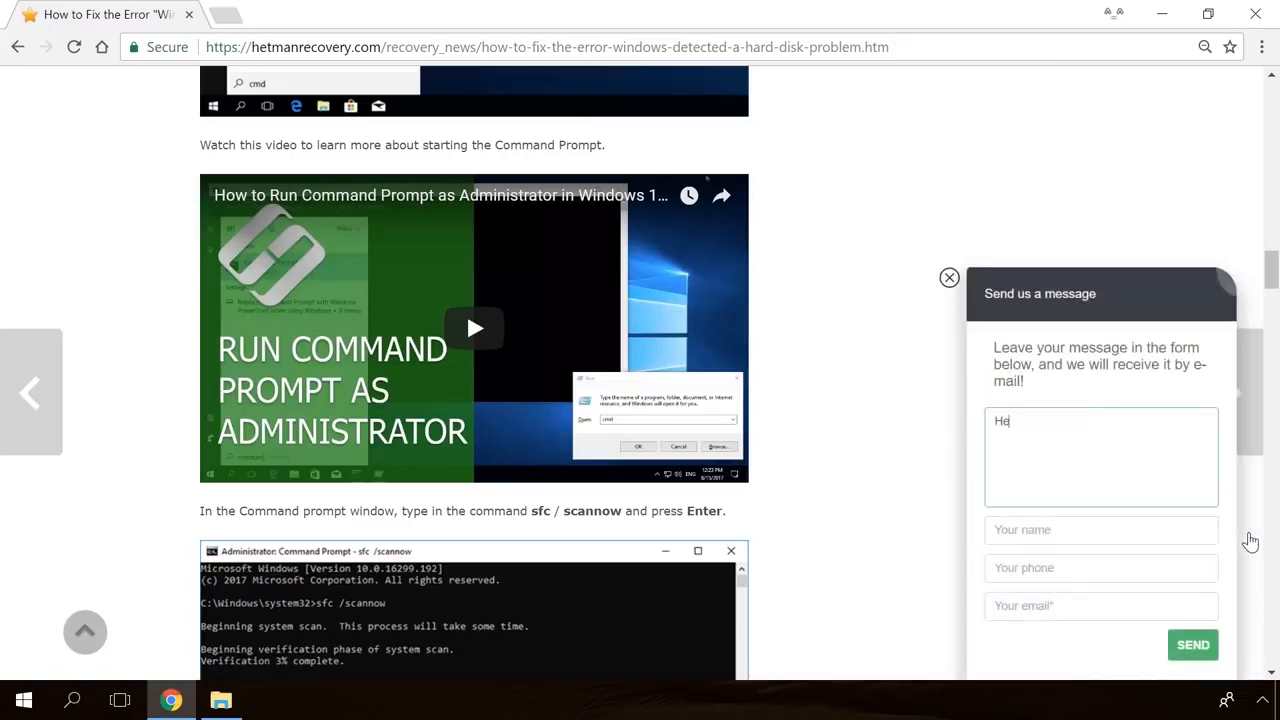
pyautogui.write('llo')
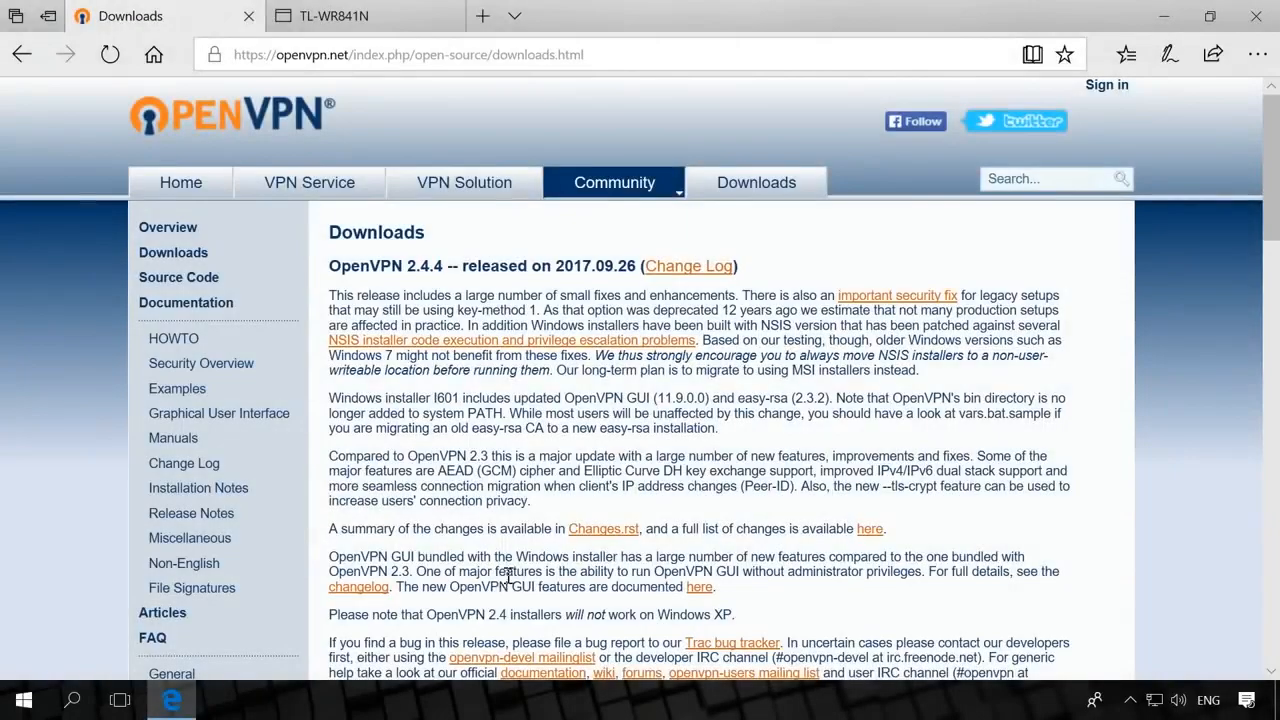
# - Scroll the openvpn.net Downloads page down to the Windows installer table
pyautogui.scroll(-3, 513, 577)
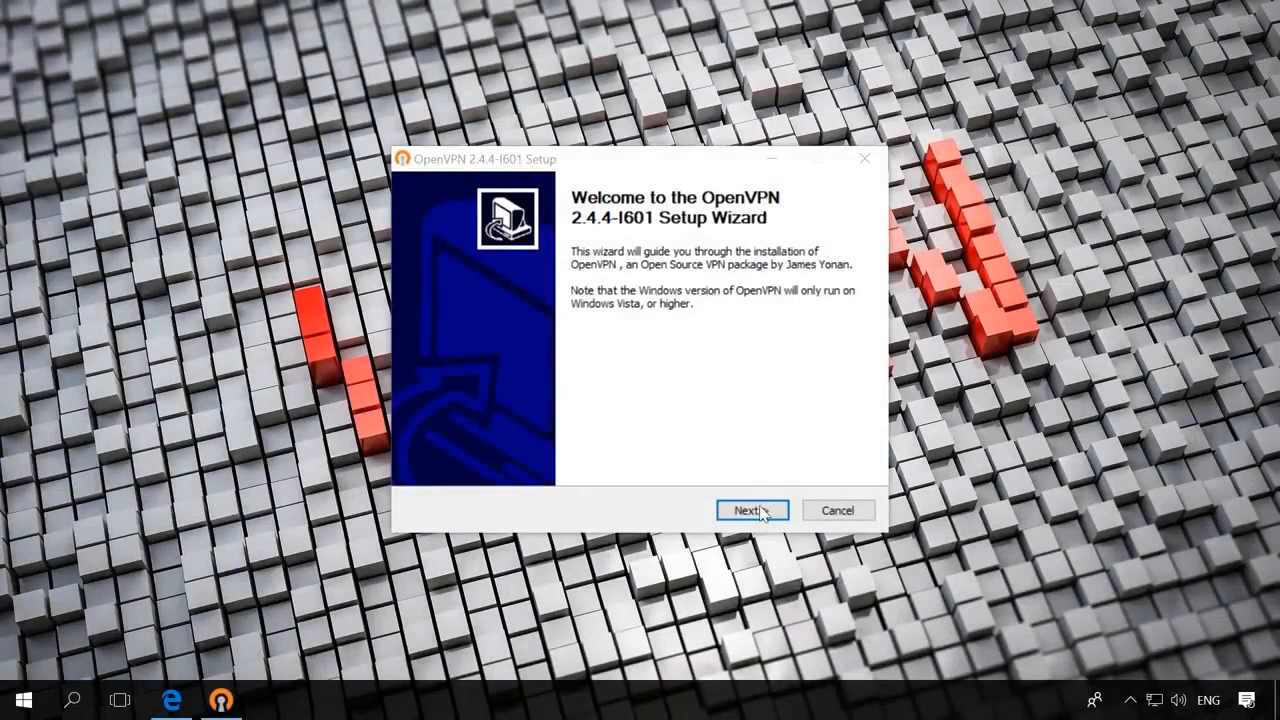
# - Install OpenVPN 2.4.4 with EasyRSA 2 scripts into C:\Program Files\OpenVPN, skipping the readme
pyautogui.click(762, 512)
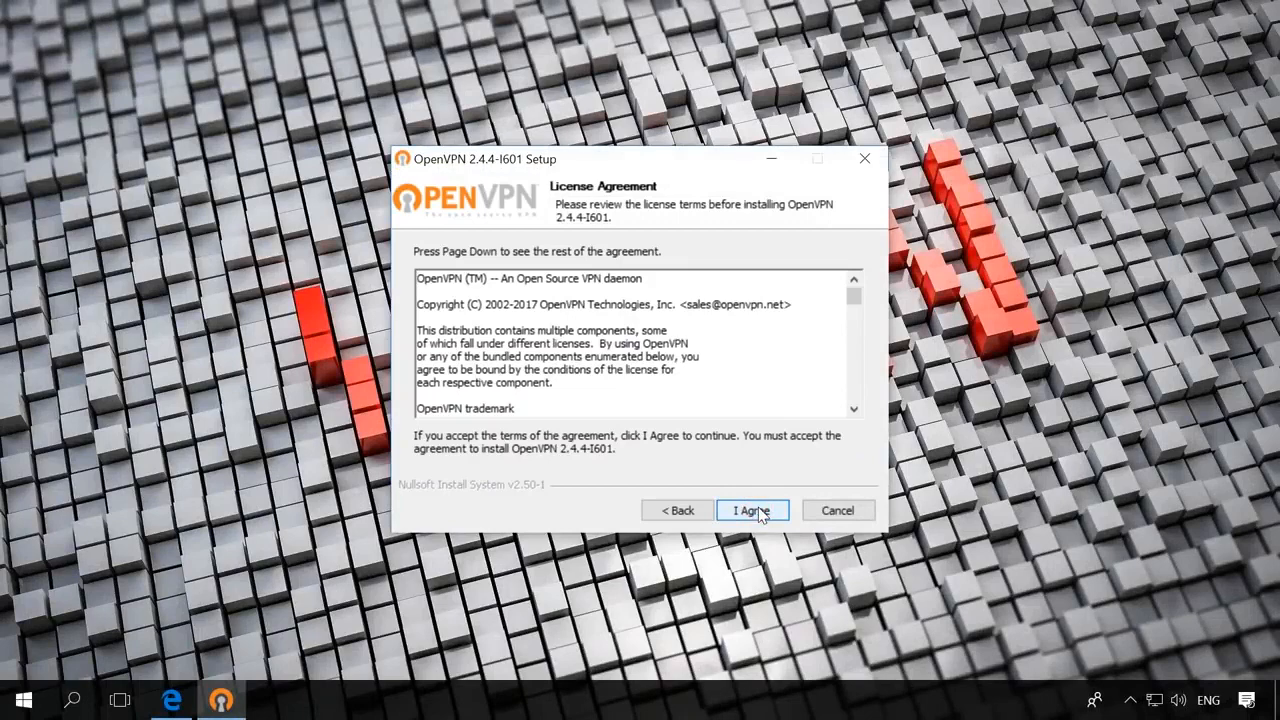
pyautogui.click(760, 512)
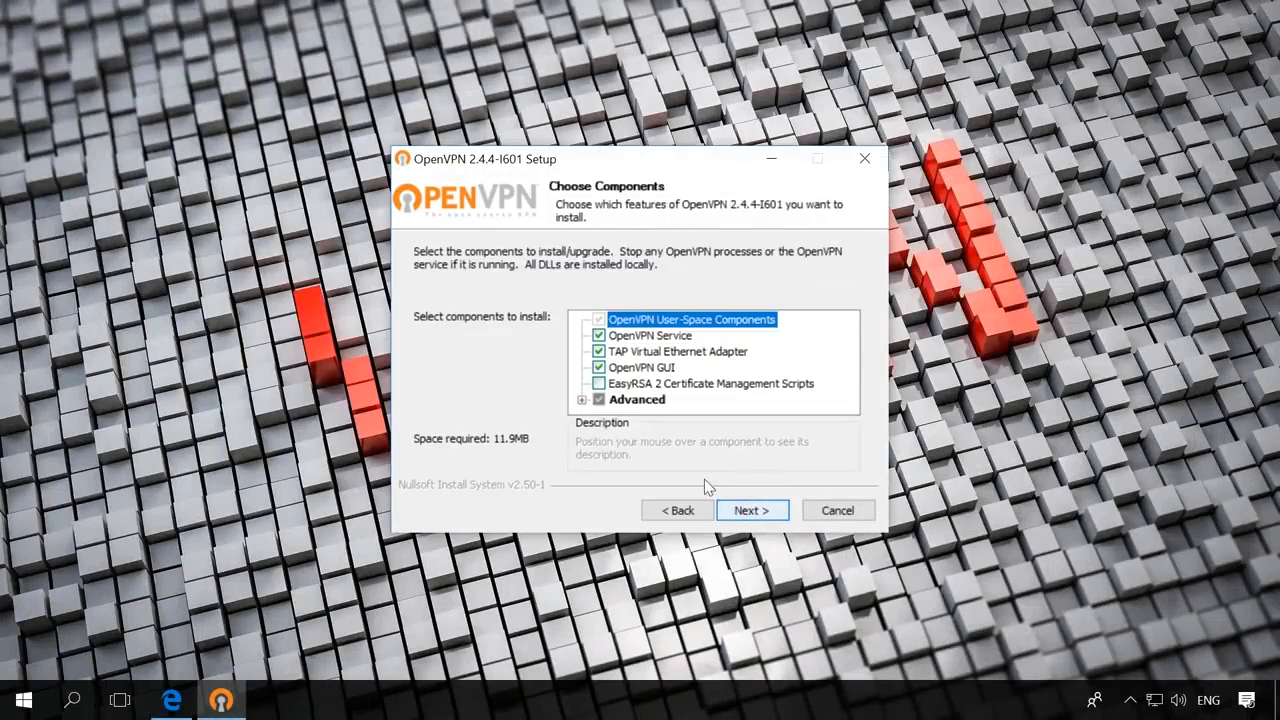
pyautogui.click(599, 384)
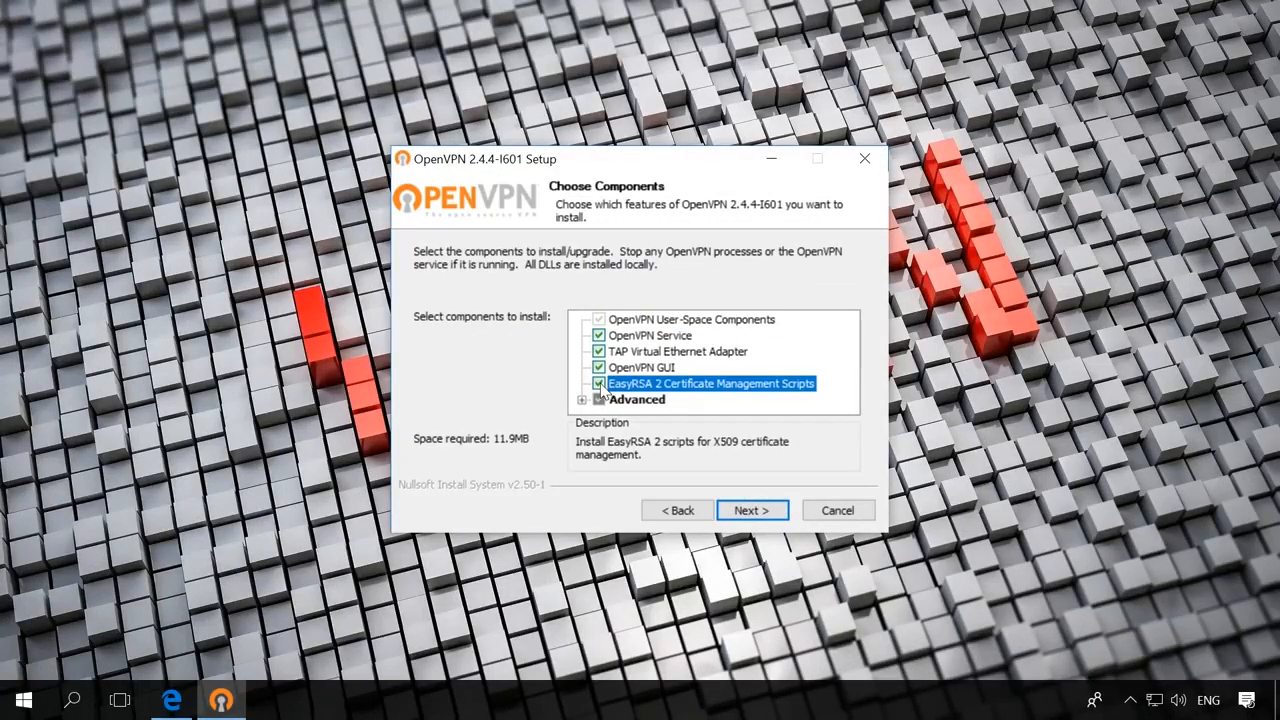
pyautogui.click(756, 512)
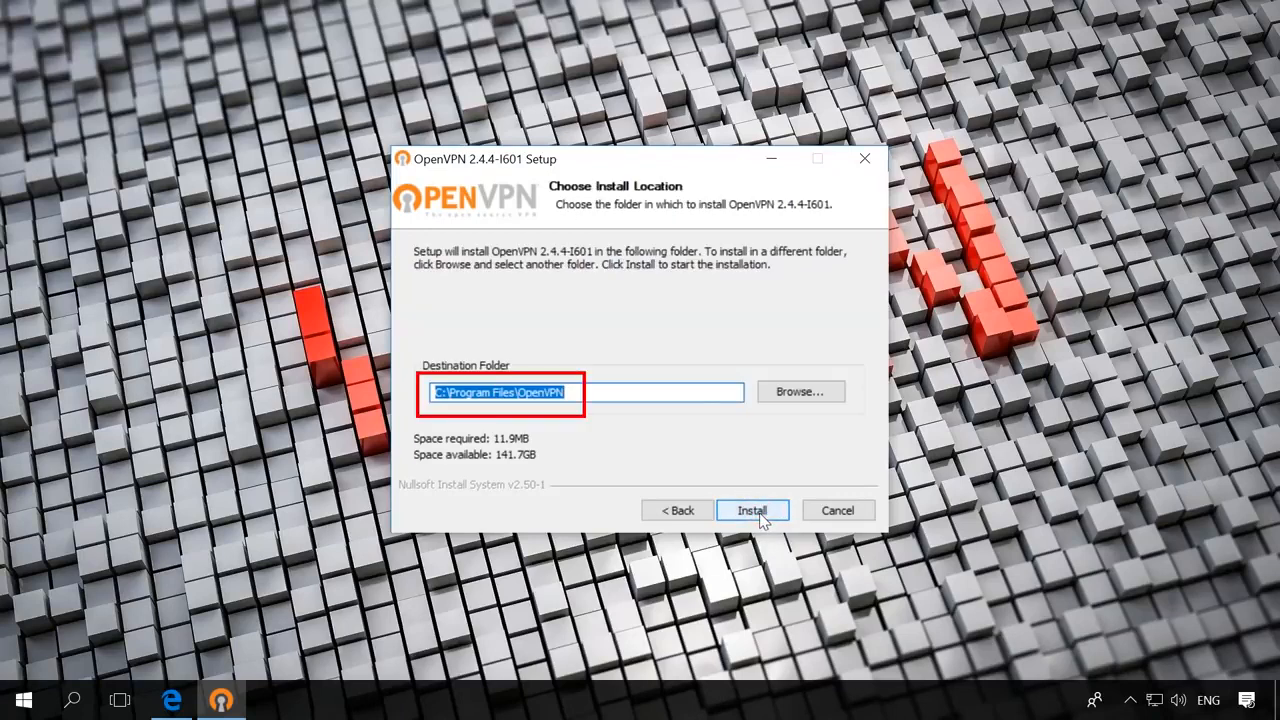
pyautogui.click(758, 514)
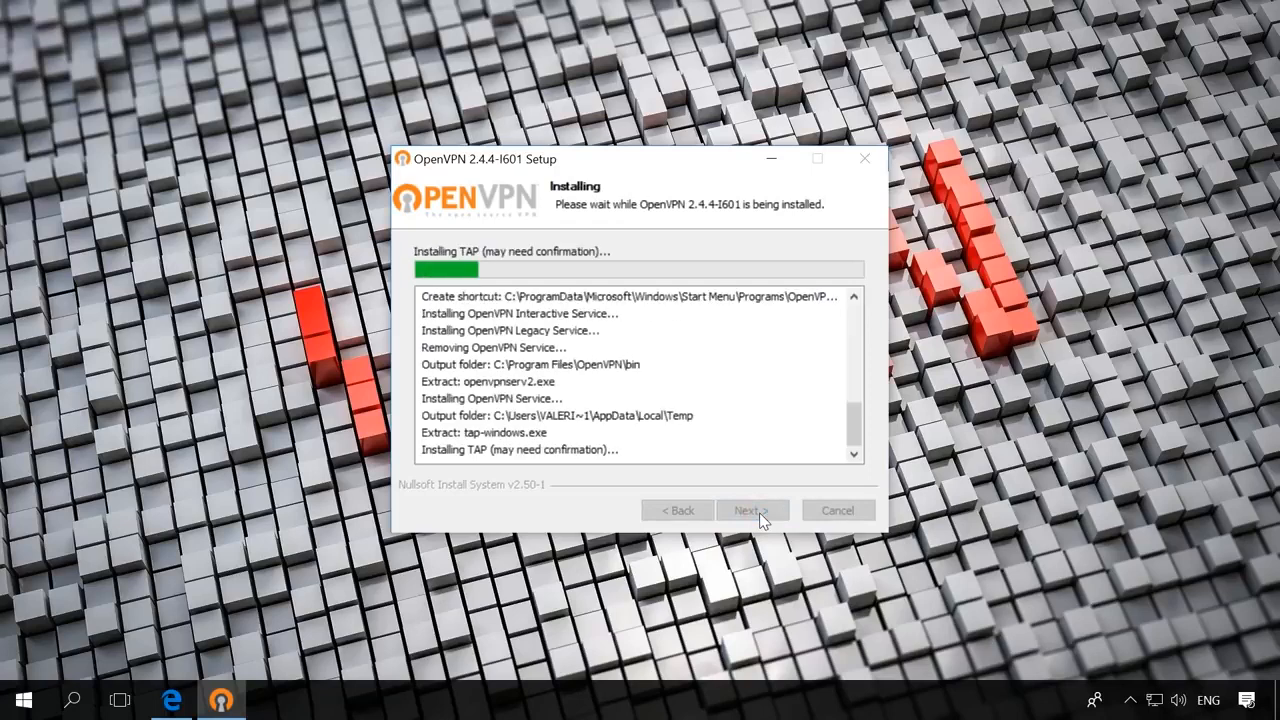
pyautogui.click(758, 514)
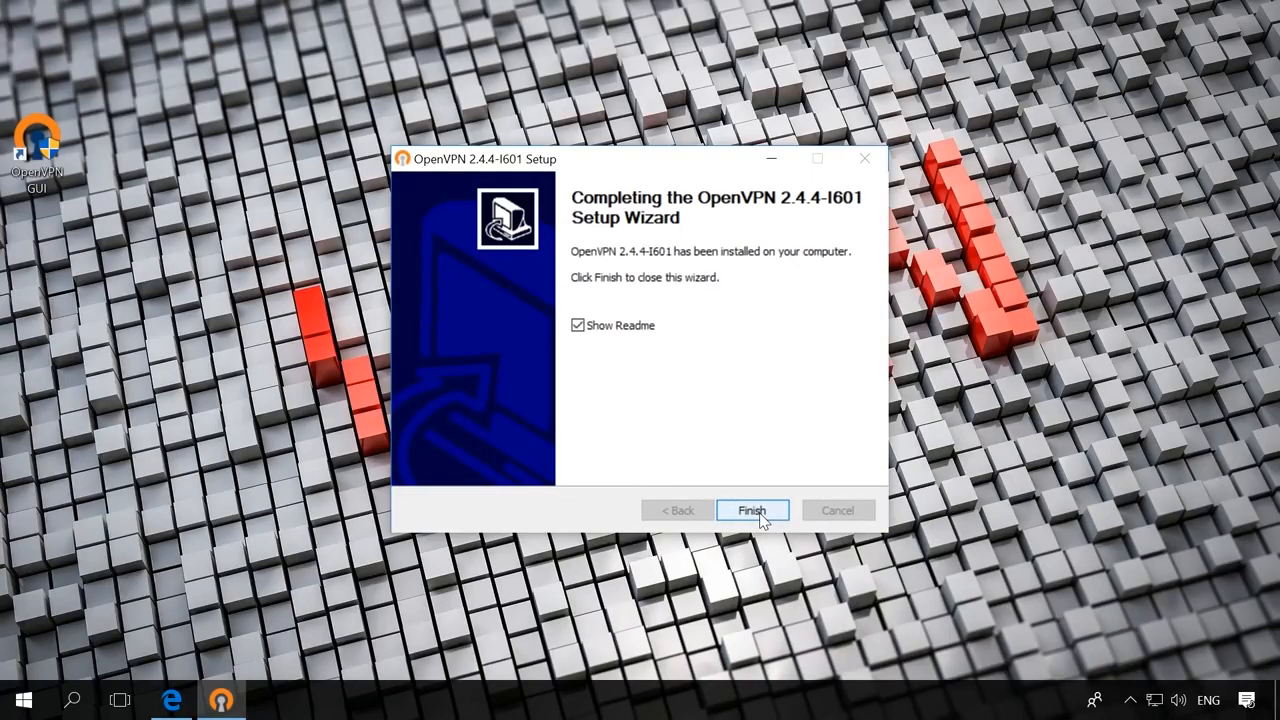
pyautogui.click(628, 328)
pyautogui.click(755, 512)
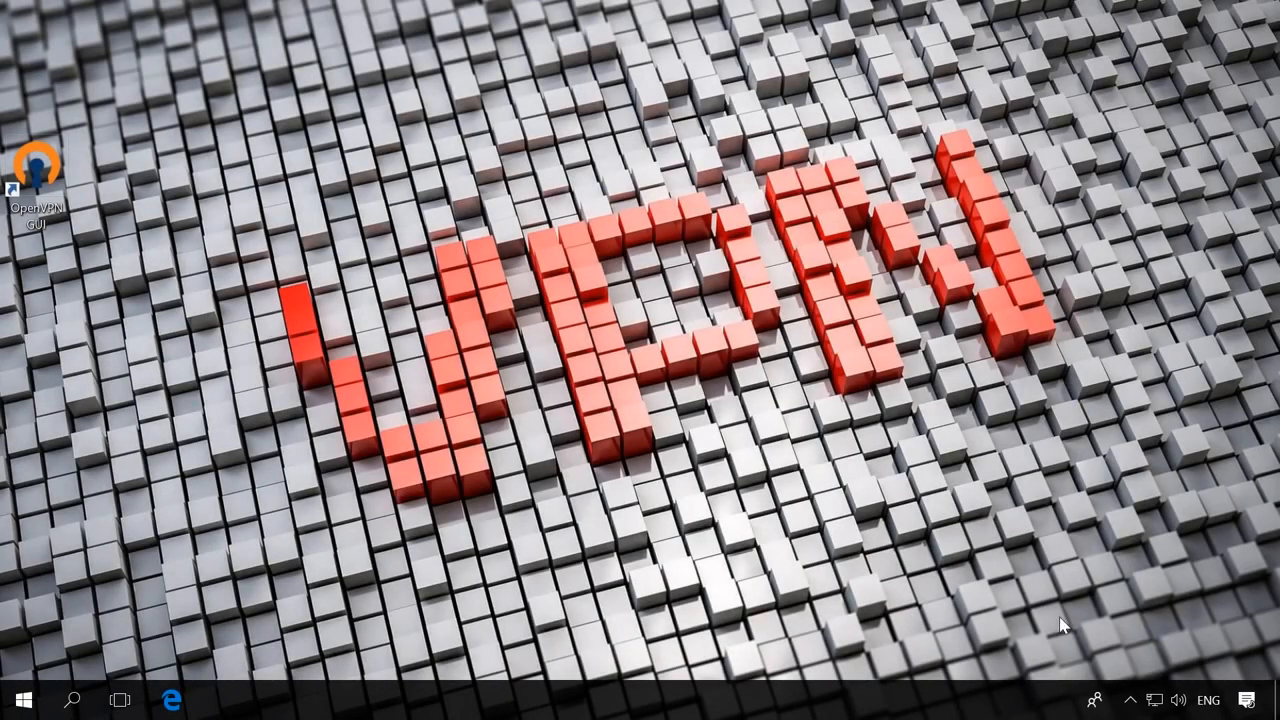
# - From the network adapter list, rename the TAP adapter Ethernet 2 to ServerVPN
pyautogui.click(1155, 701)
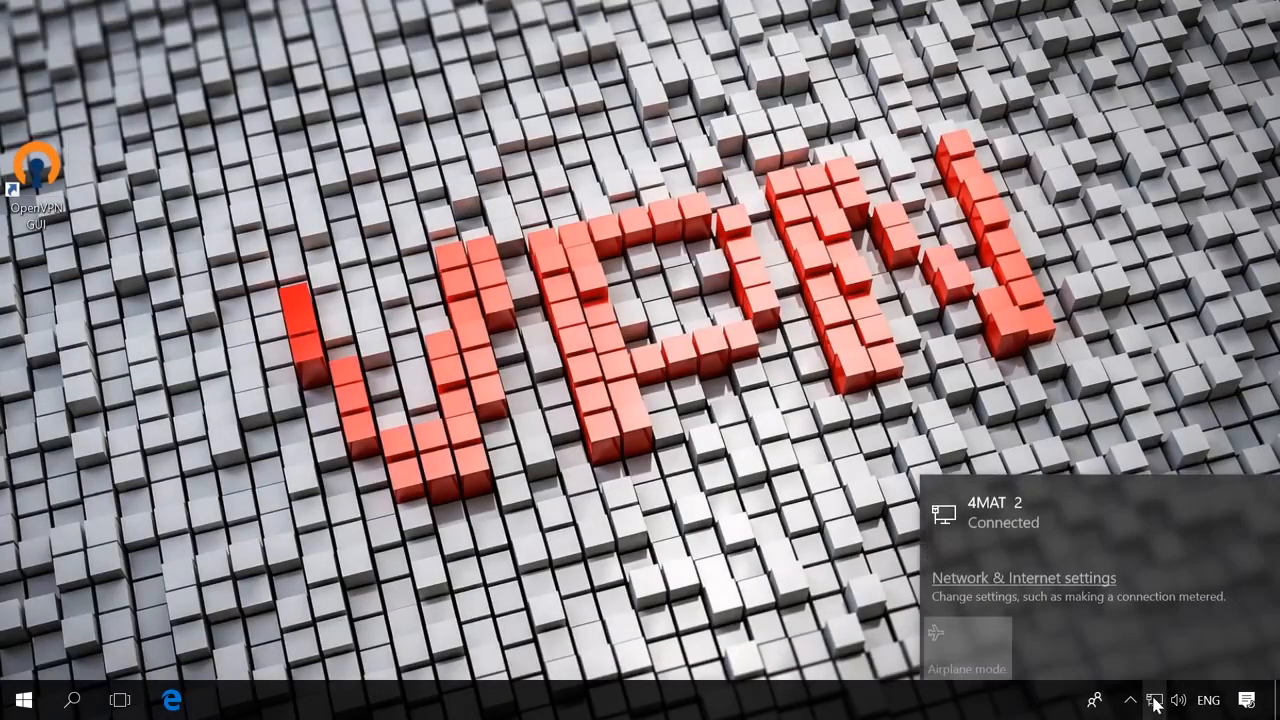
pyautogui.click(995, 578)
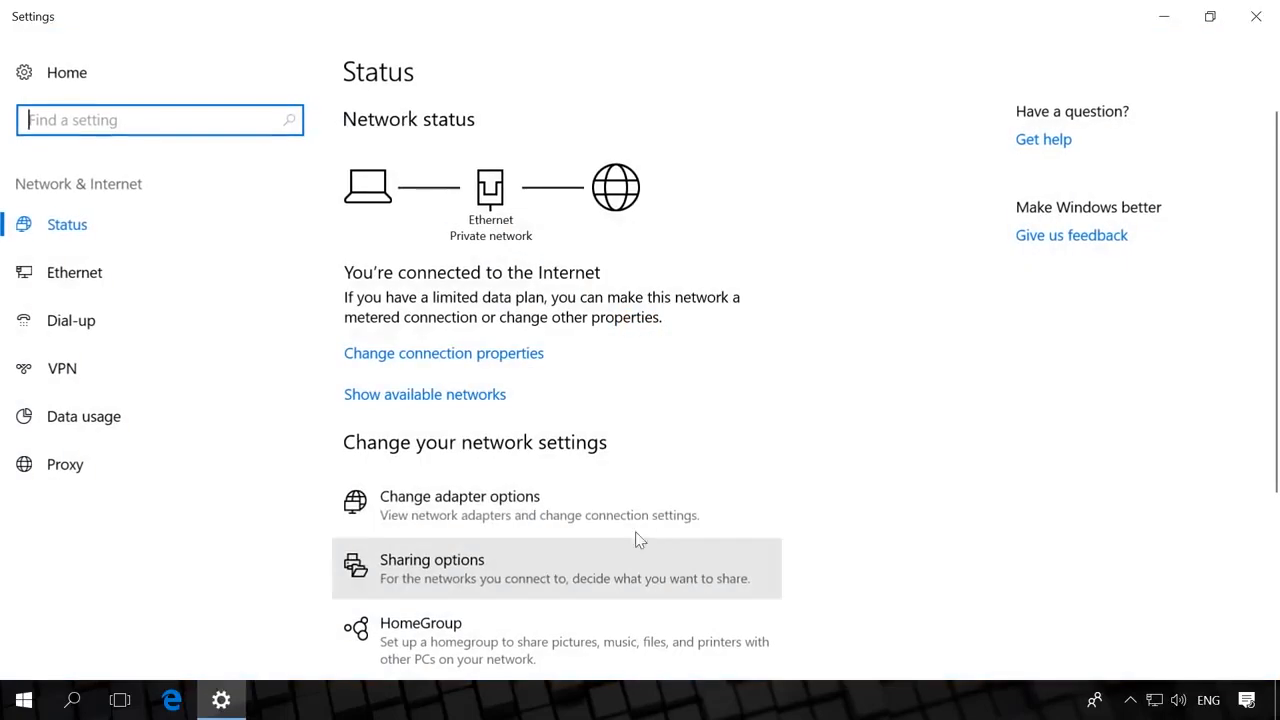
pyautogui.click(455, 507)
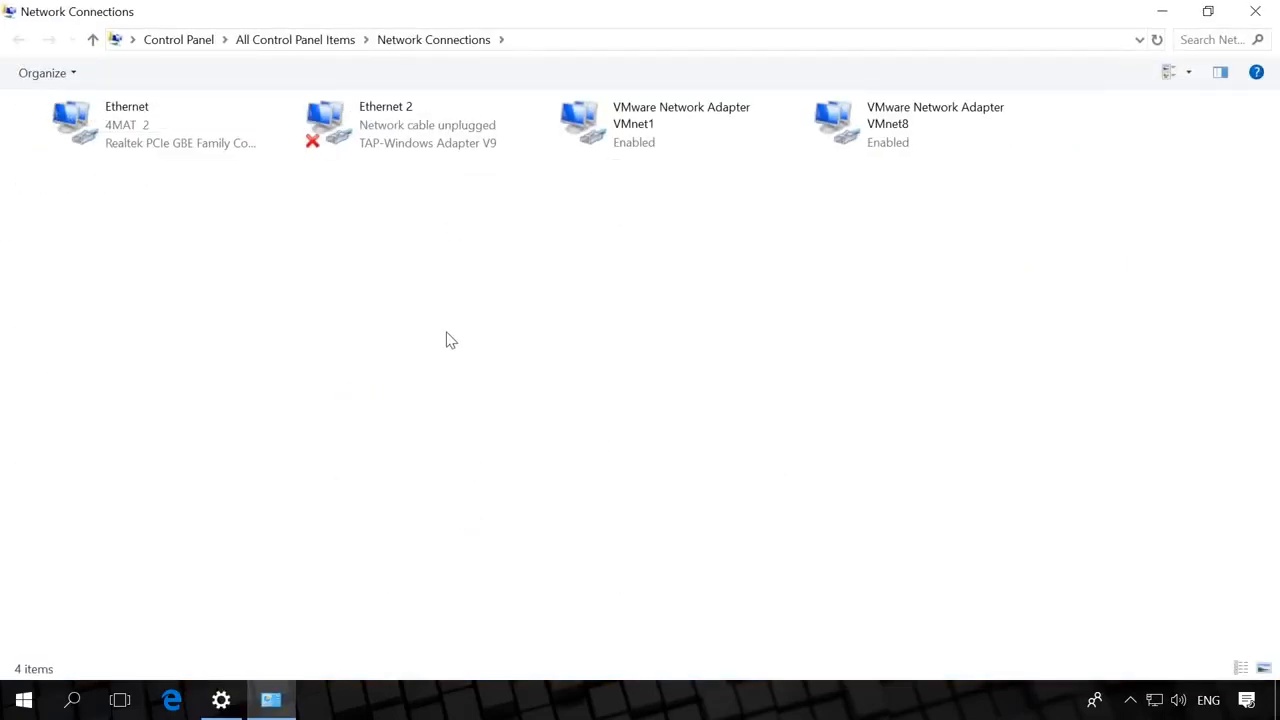
pyautogui.click(390, 131)
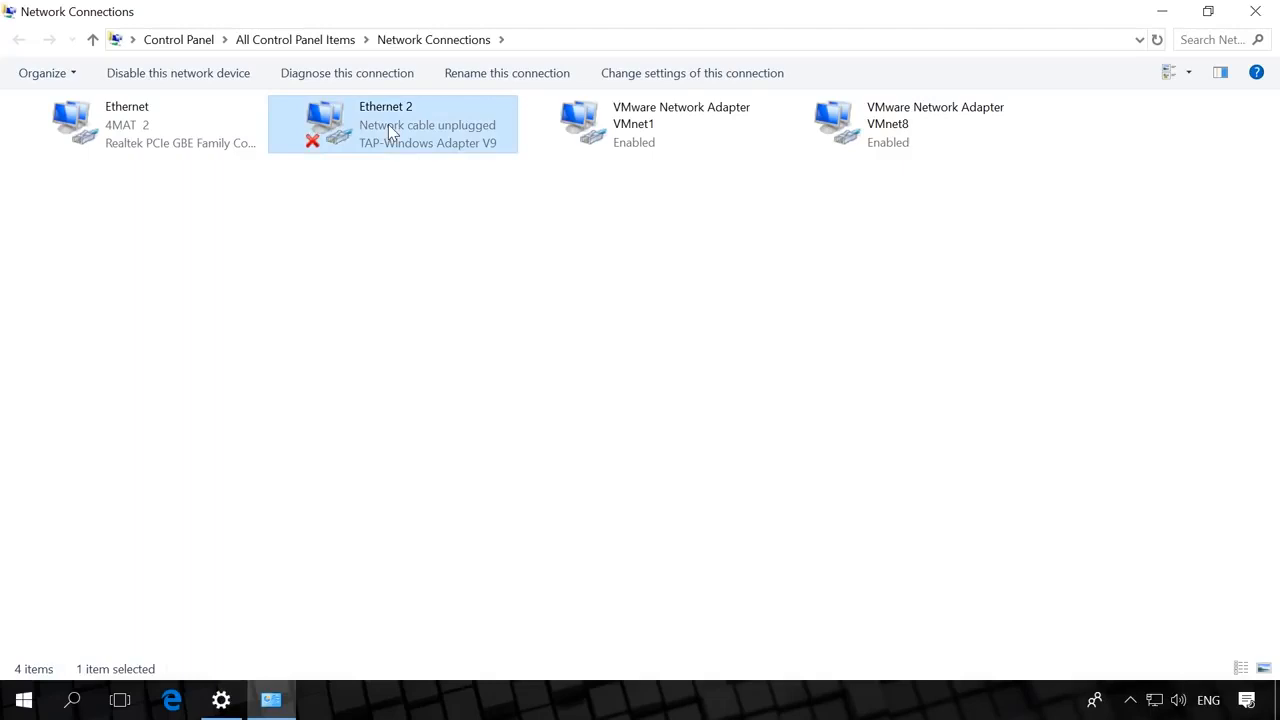
pyautogui.press('F2')
pyautogui.write('ServerVPN')
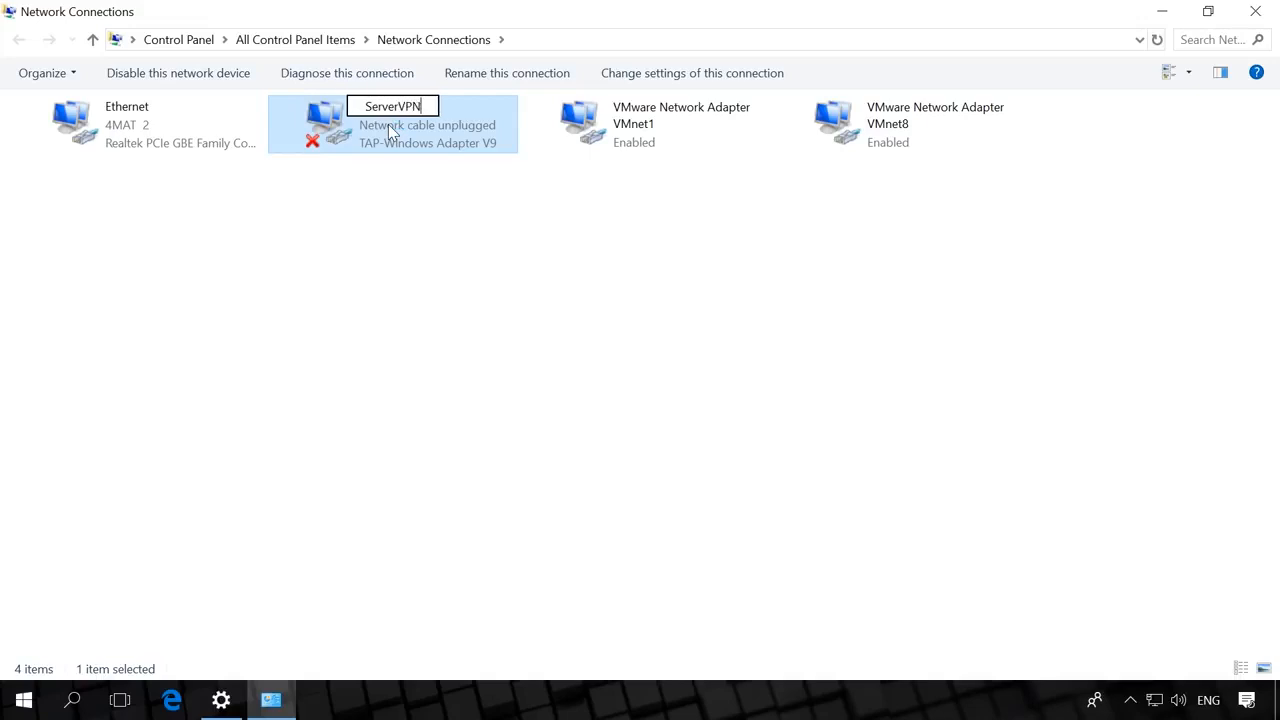
pyautogui.press('Return')
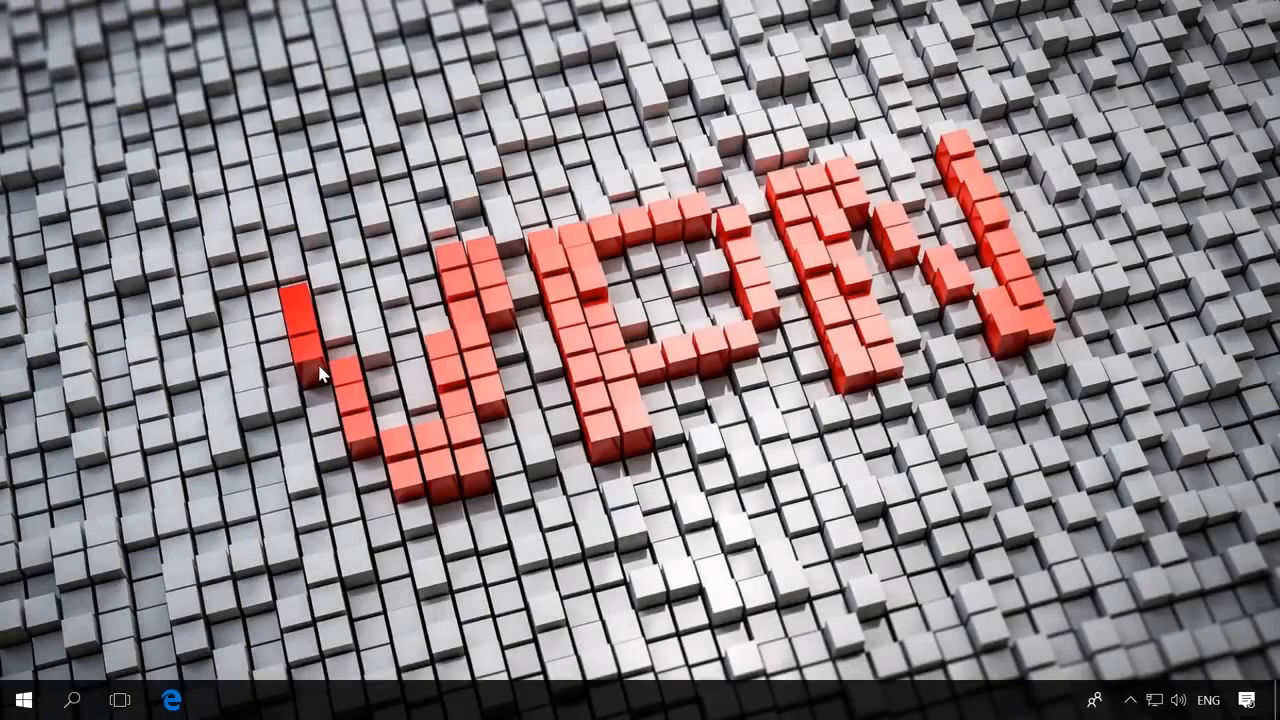
# - Launch Command Prompt as administrator from Windows search
pyautogui.click(71, 700)
pyautogui.write('c')
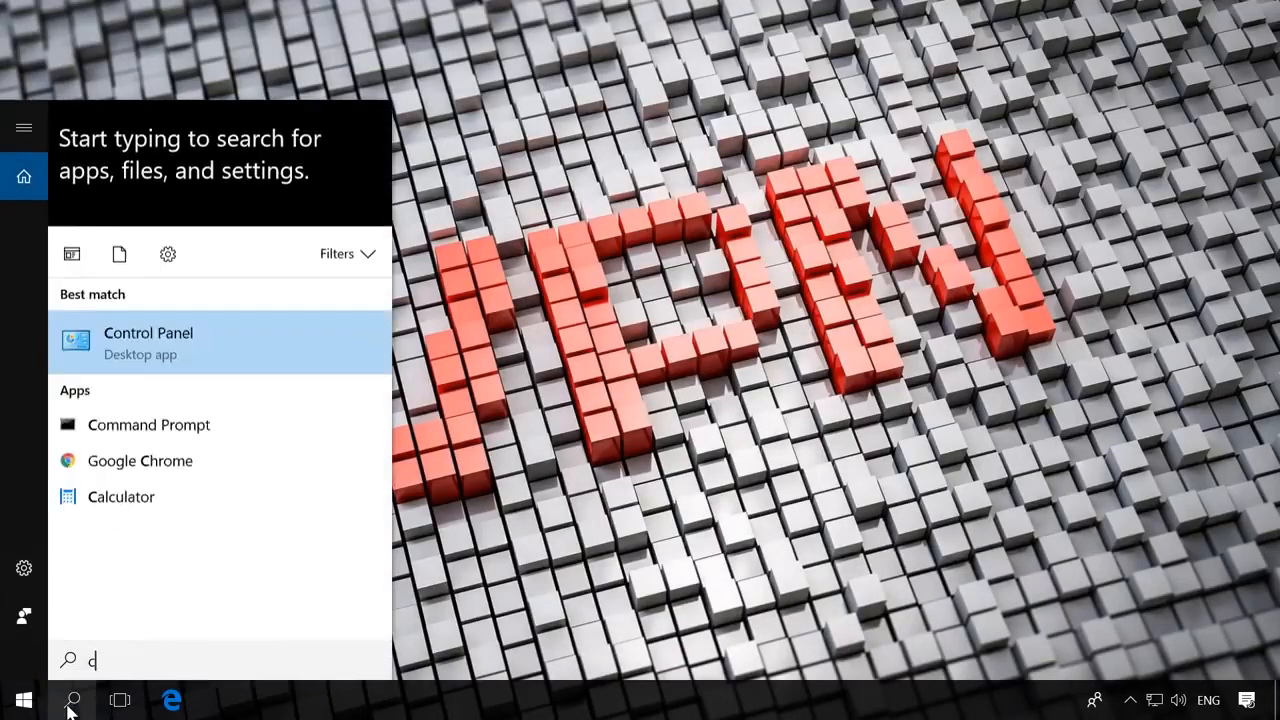
pyautogui.write('md')
pyautogui.rightClick(205, 217)
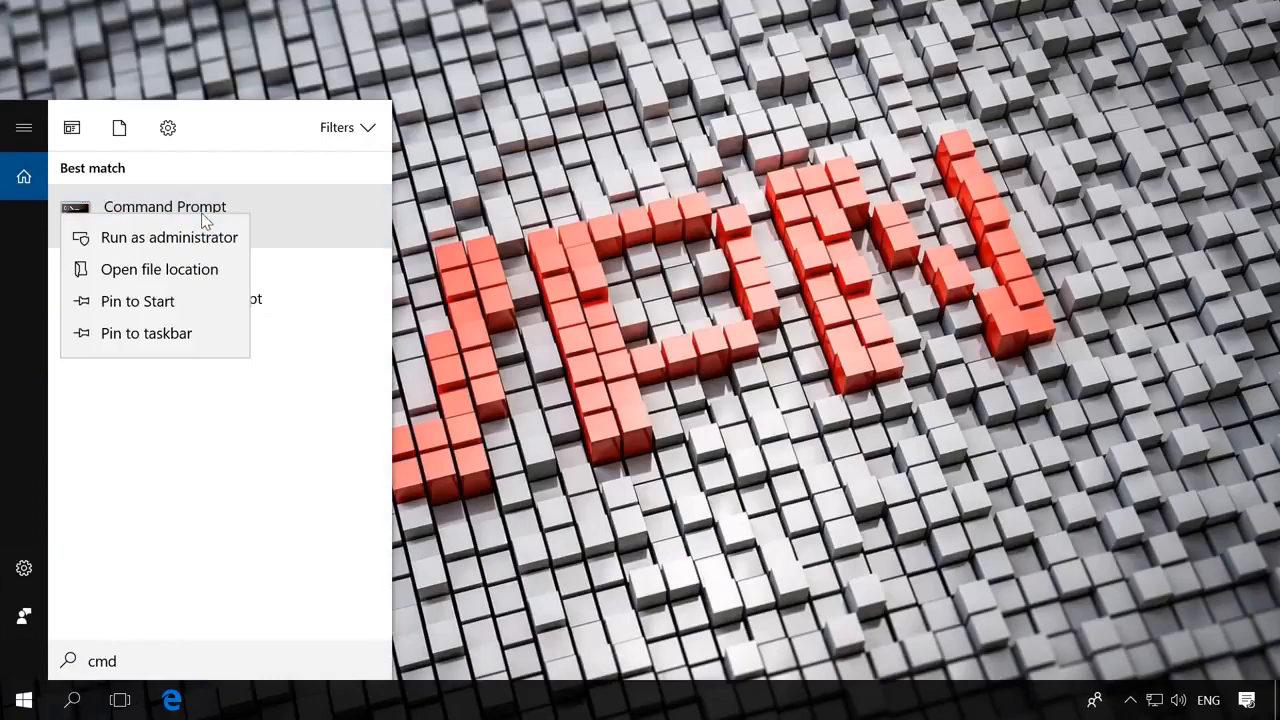
pyautogui.click(165, 245)
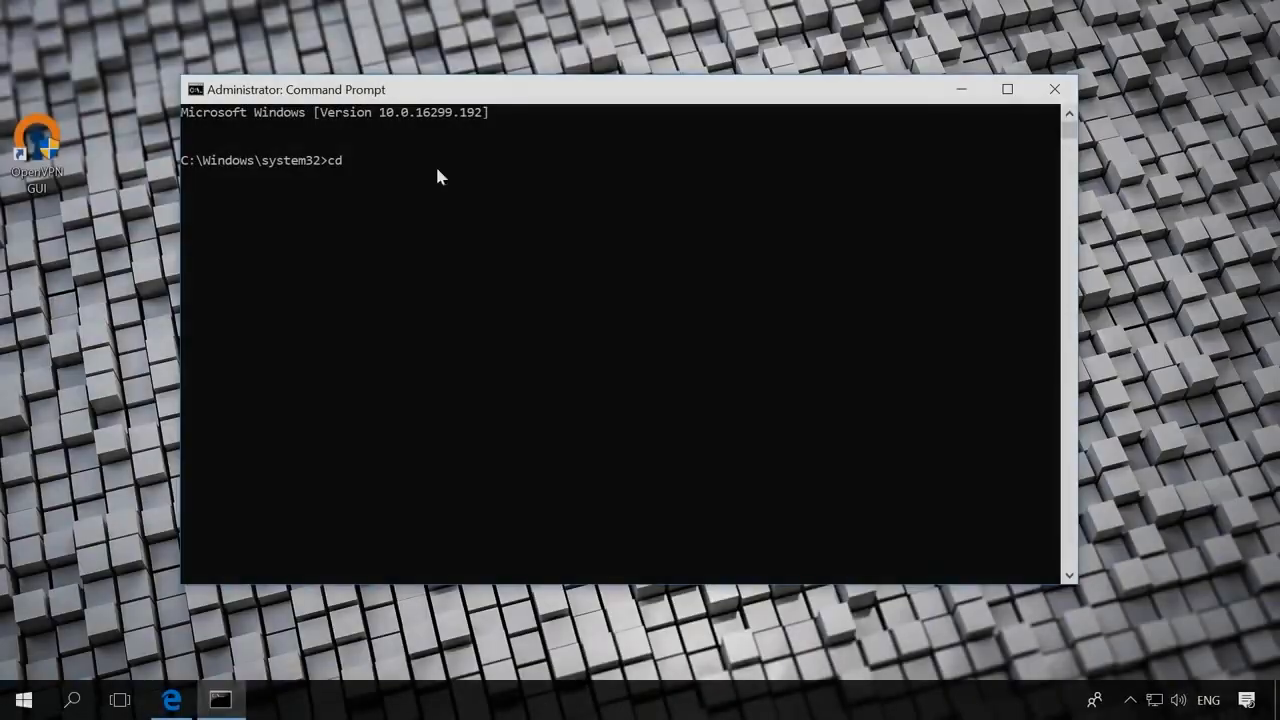
# - Change into C:\Program Files\OpenVPN\easy-rsa and run init-config.bat to create vars.bat
pyautogui.write('C:\\Program Files\\OpenVPN\\easy-rsa')
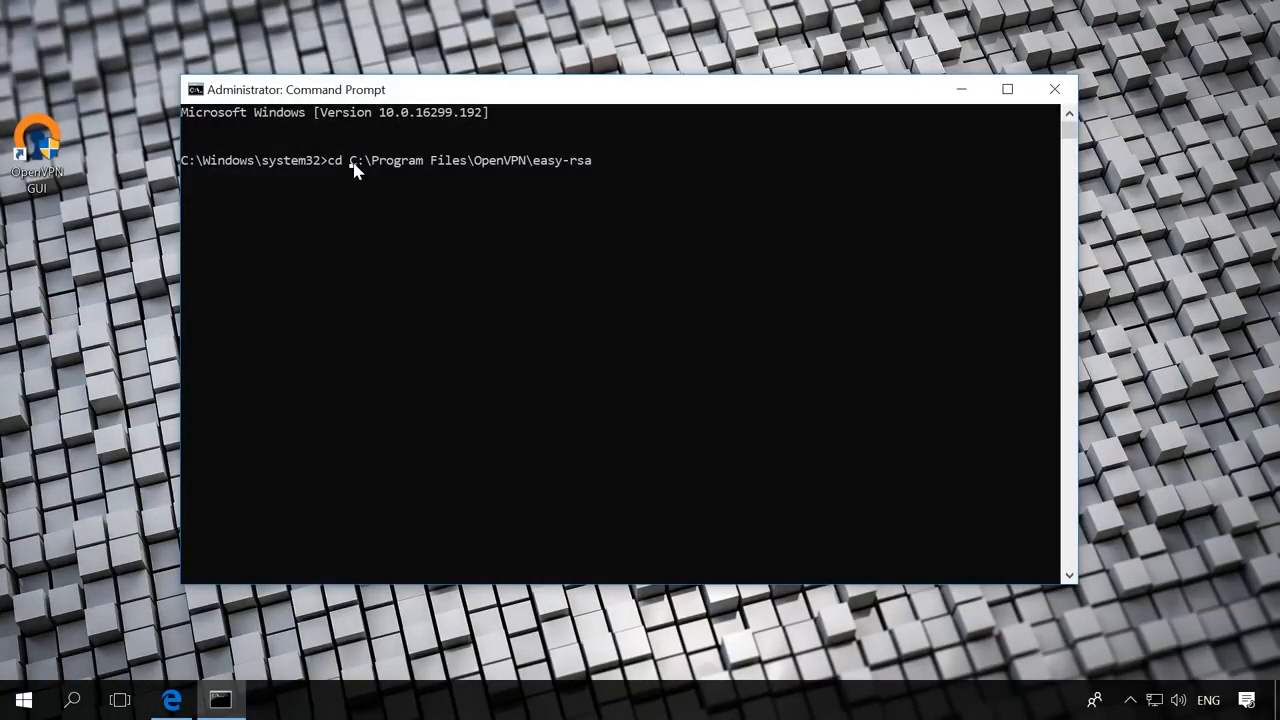
pyautogui.write('"')
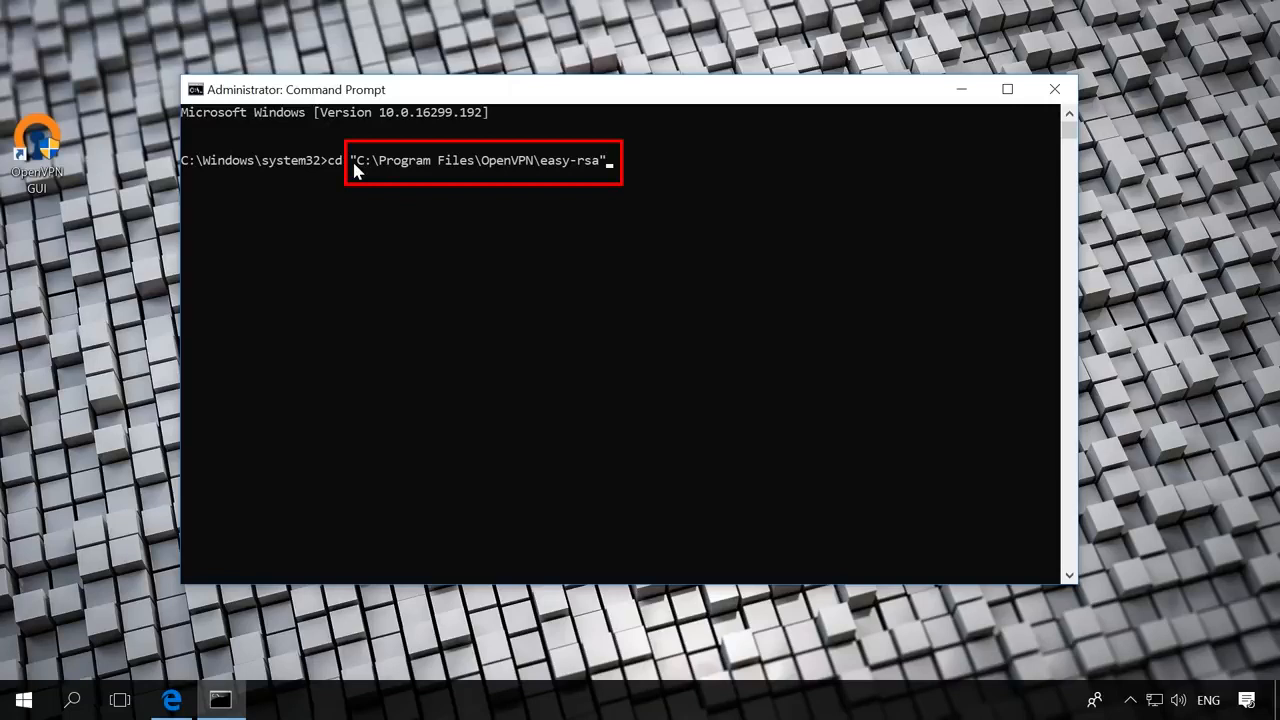
pyautogui.press('Return')
pyautogui.write('init')
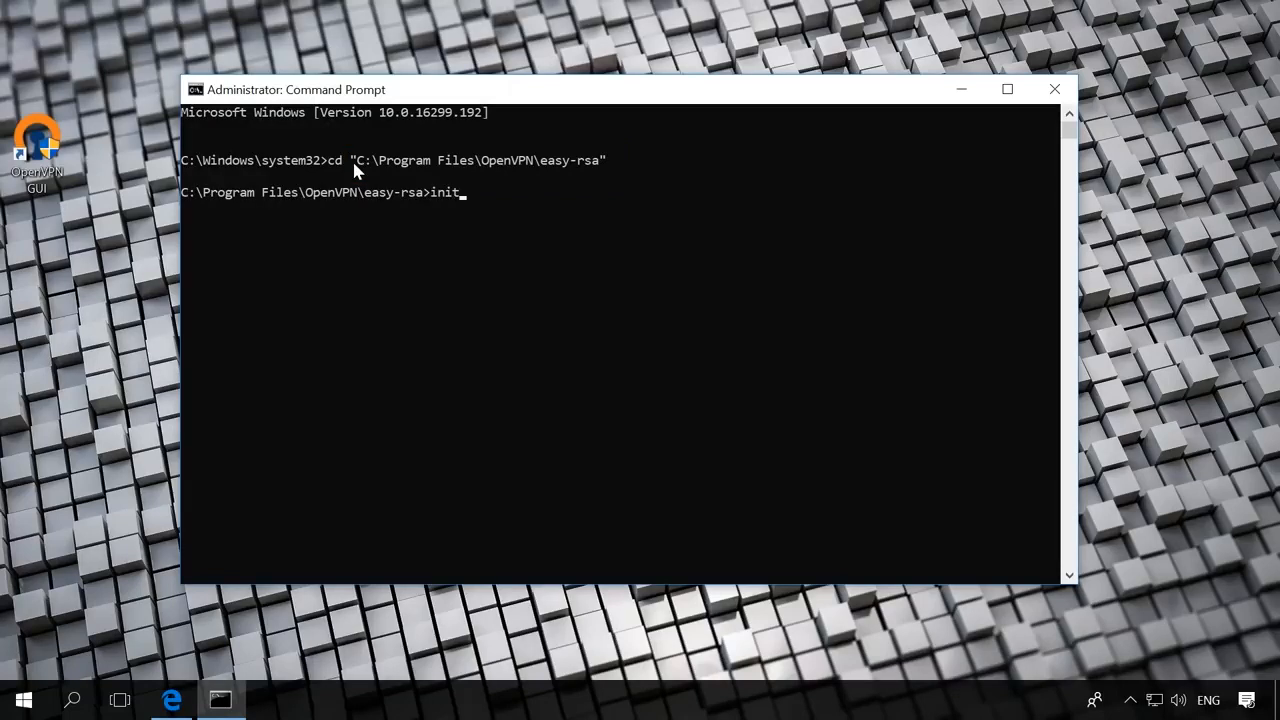
pyautogui.write('-config.bat')
pyautogui.press('Return')
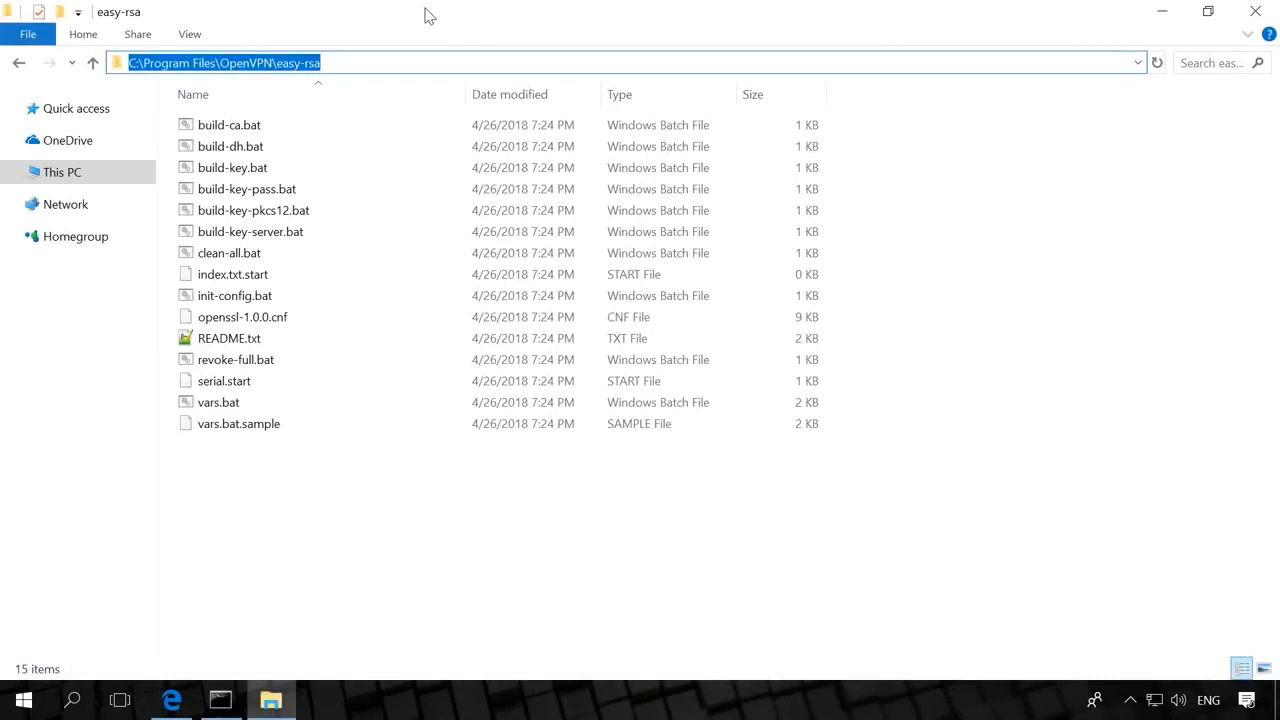
# - Select vars.bat in the easy-rsa folder and open its context menu
pyautogui.click(243, 410)
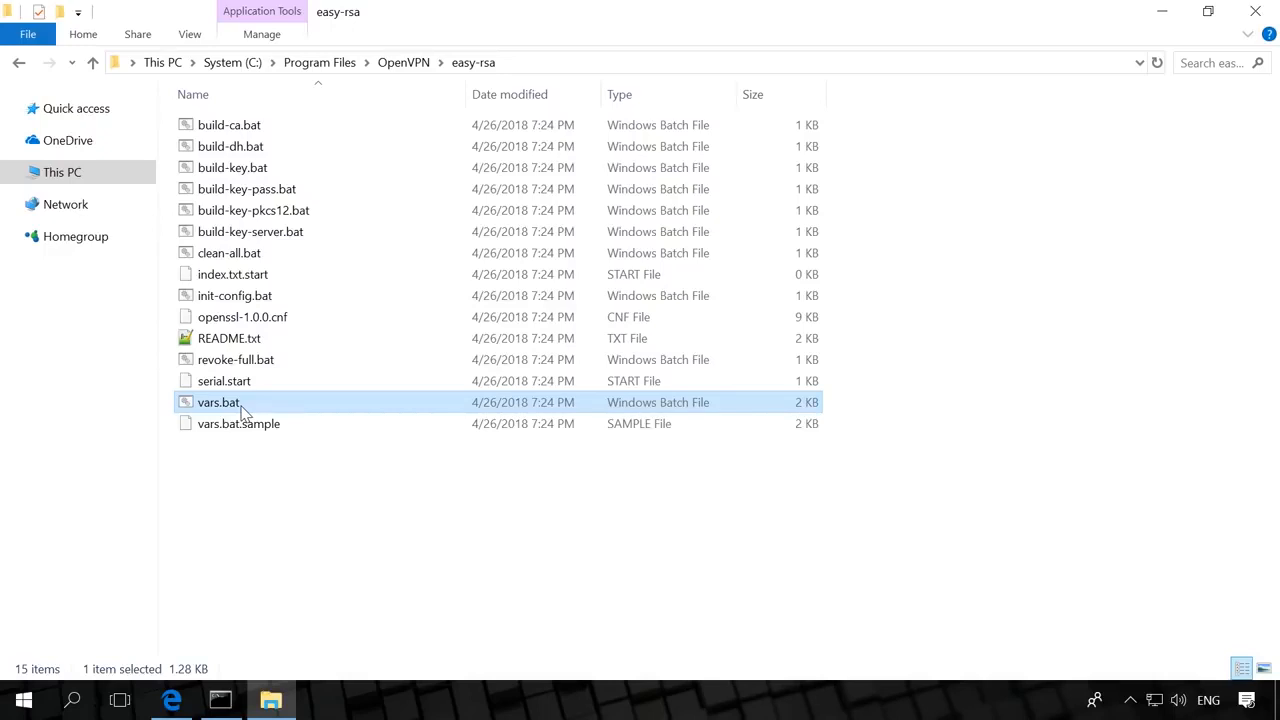
pyautogui.rightClick(243, 410)
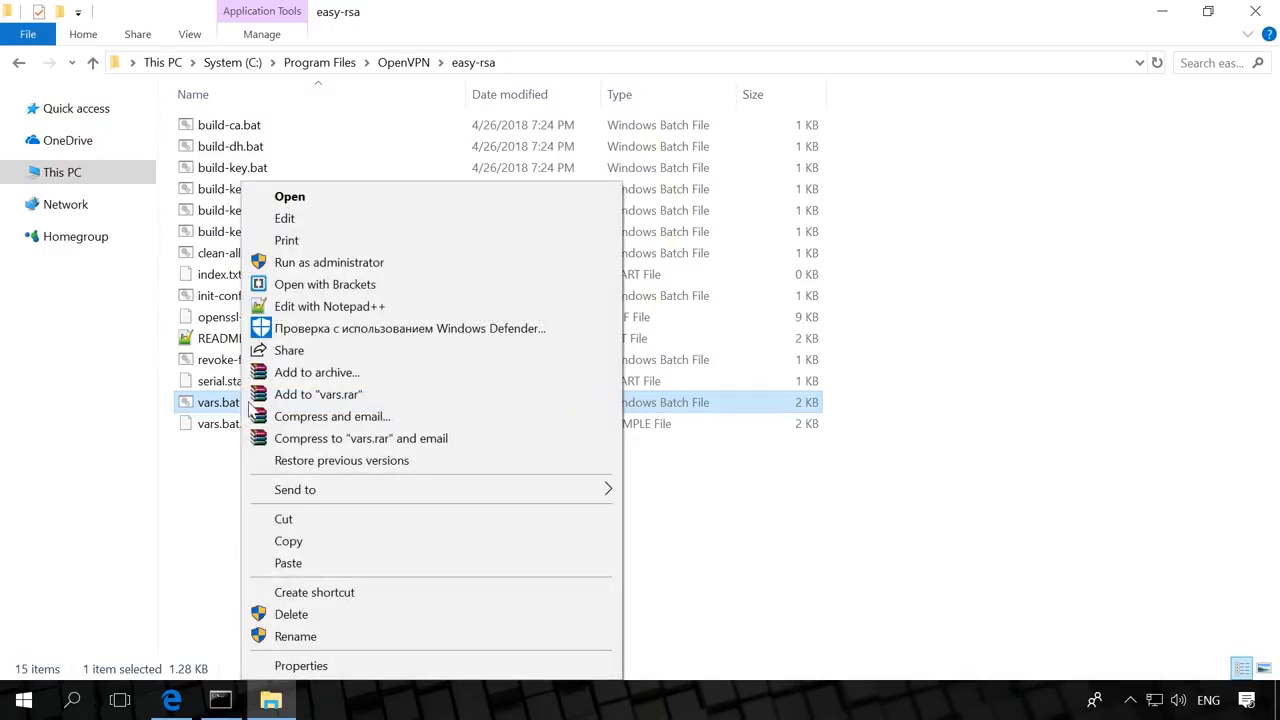
# - Open vars.bat in Notepad++ and scroll to the key settings
pyautogui.click(345, 306)
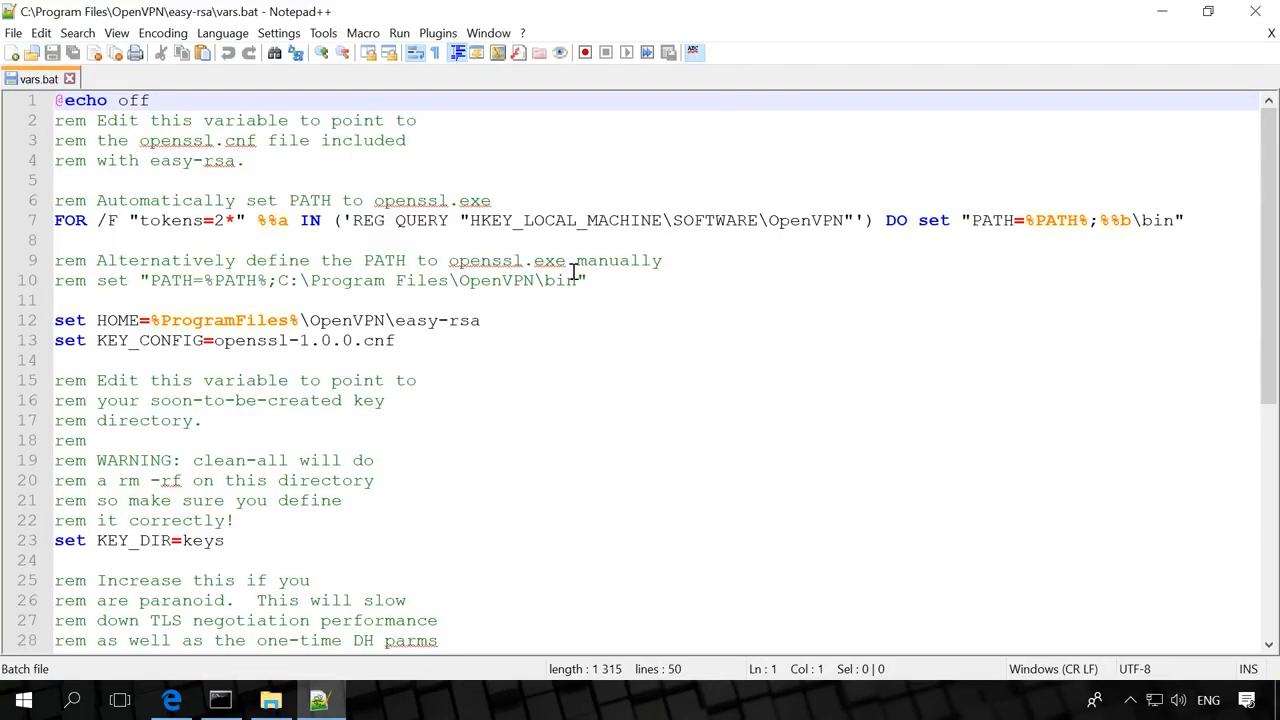
pyautogui.scroll(-6, 580, 300)
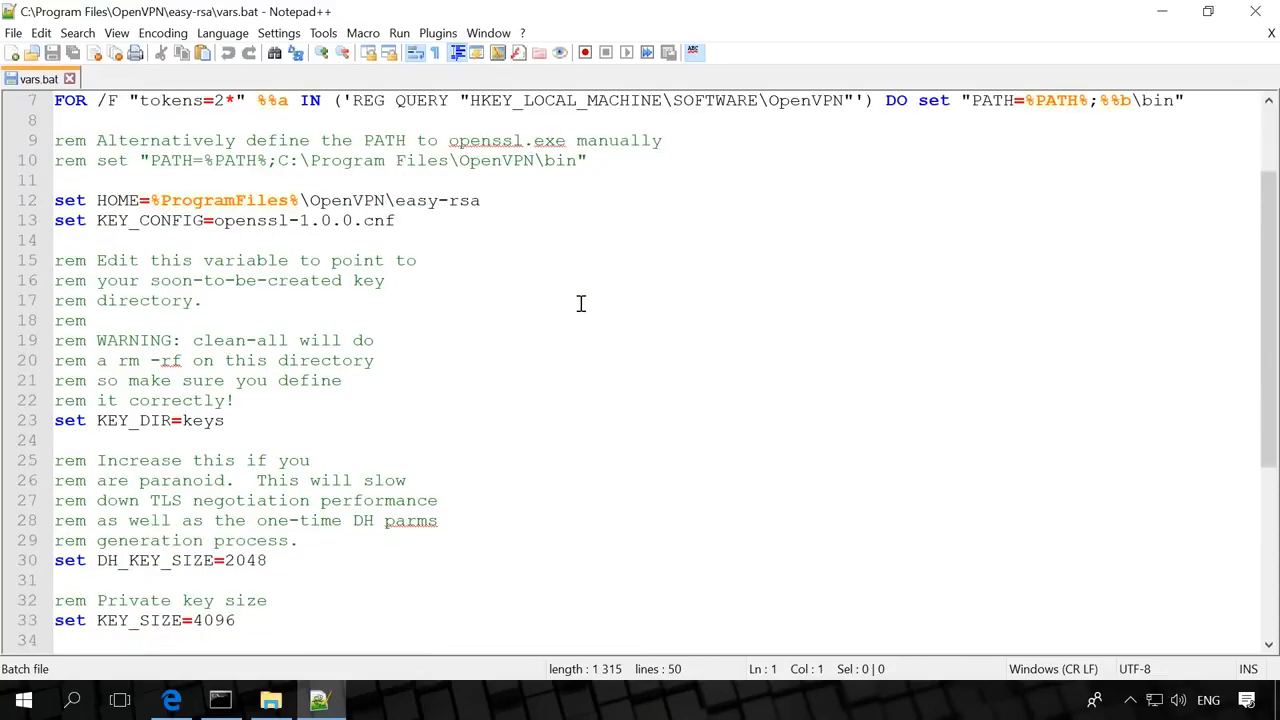
pyautogui.click(464, 380)
pyautogui.scroll(-1, 186, 560)
# - Set KEY_COUNTRY to UA and both KEY_PROVINCE and KEY_CITY to Kiev
pyautogui.click(229, 440)
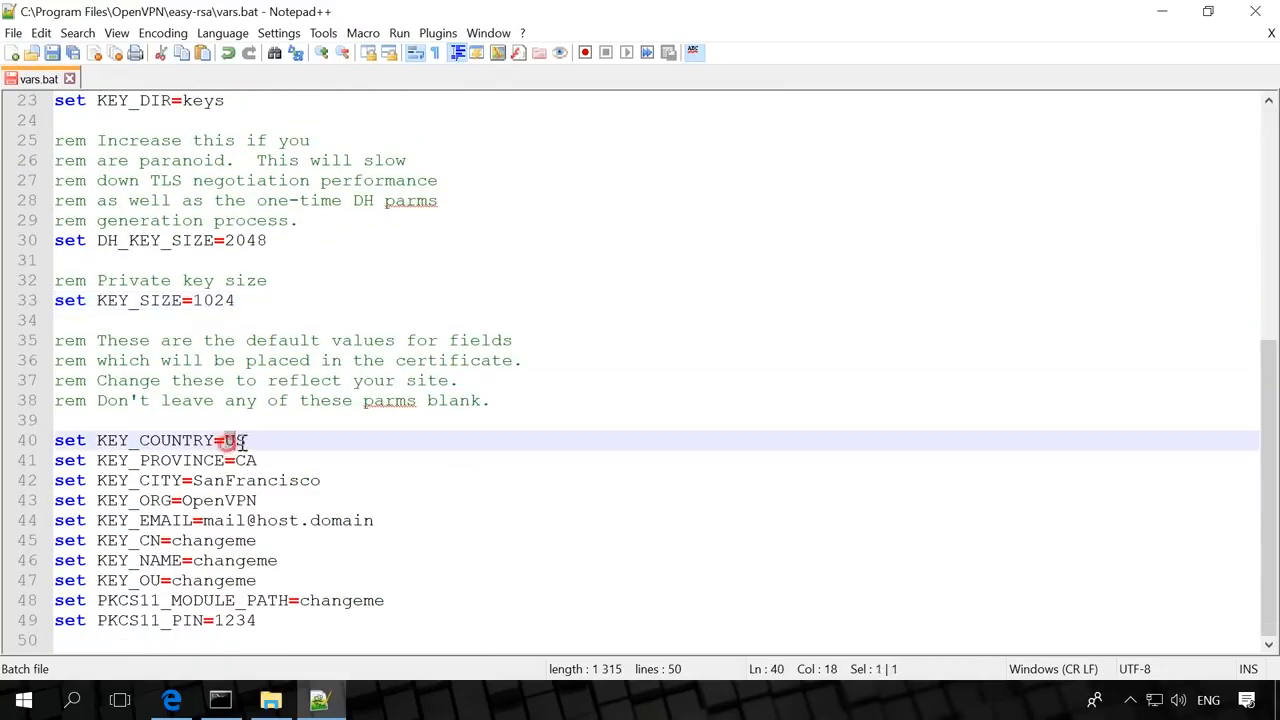
pyautogui.click(250, 442)
pyautogui.press('BackSpace')
pyautogui.write('A')
pyautogui.press('Down')
pyautogui.press('Left')
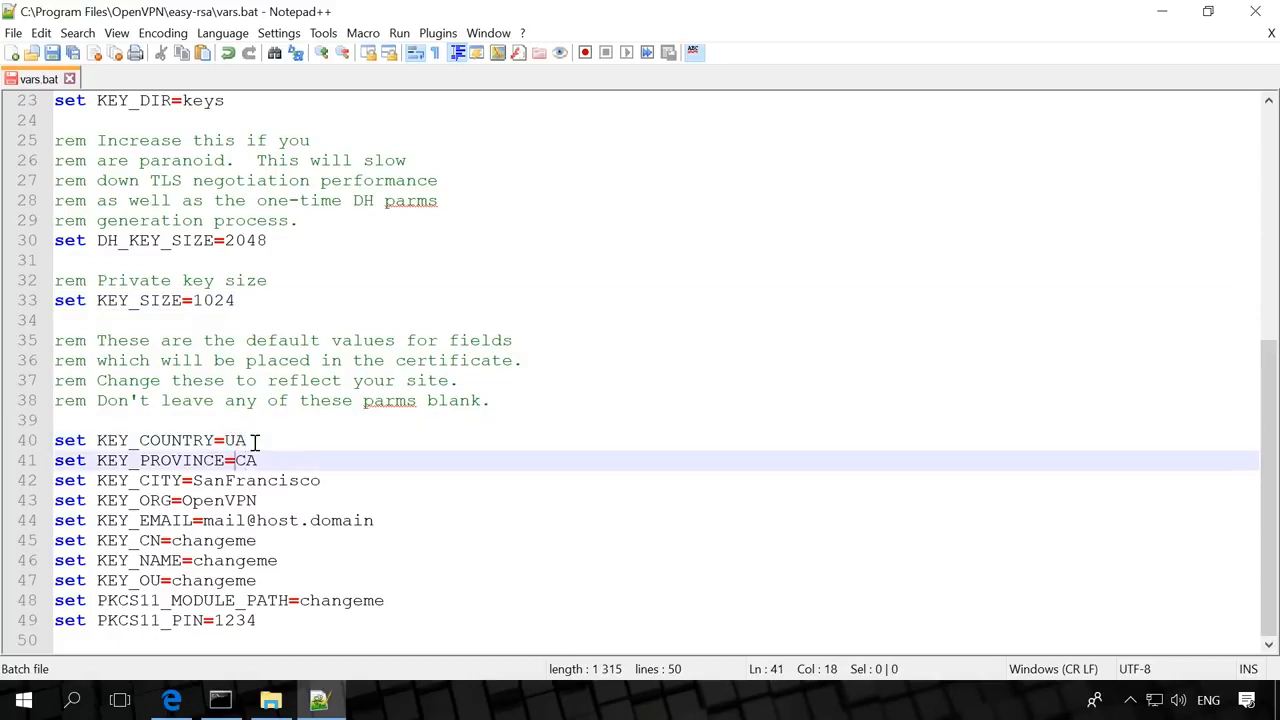
pyautogui.press('Delete')
pyautogui.press('Delete')
pyautogui.write('Kiev')
pyautogui.press('Down')
pyautogui.hotkey('ctrl', 'Left')
pyautogui.hotkey('ctrl', 'Delete')
pyautogui.write('Kiev')
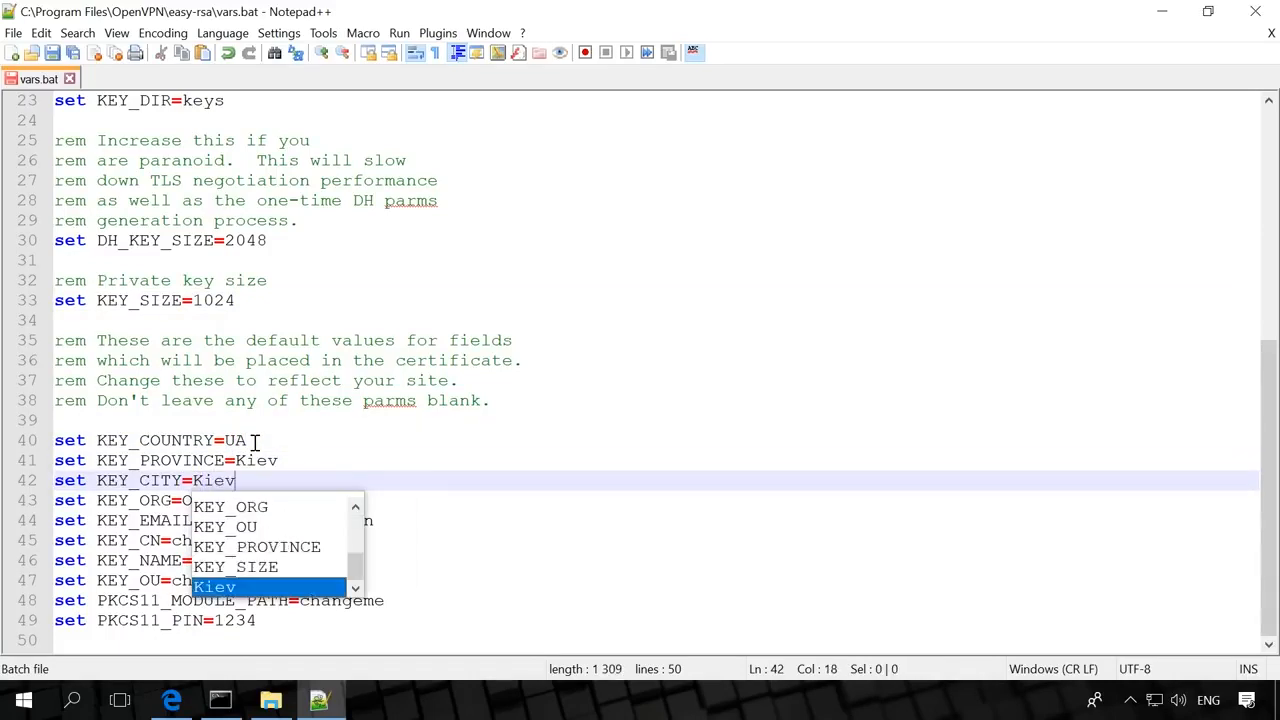
pyautogui.click(278, 443)
# - Change KEY_ORG to ServerVPN and replace KEY_EMAIL with the support e-mail address
pyautogui.click(183, 500)
pyautogui.hotkey('shift', 'Right')
pyautogui.hotkey('shift', 'Right')
pyautogui.hotkey('shift', 'Right')
pyautogui.hotkey('shift', 'Right')
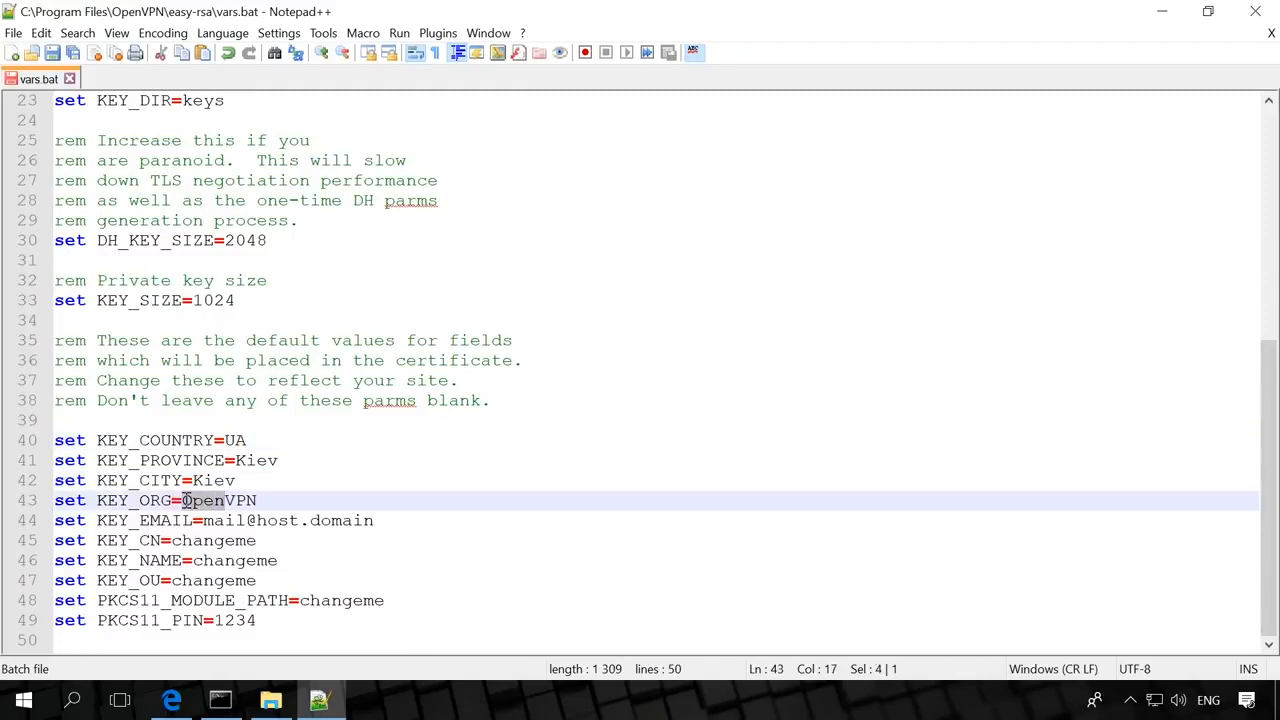
pyautogui.write('Server')
pyautogui.click(208, 520)
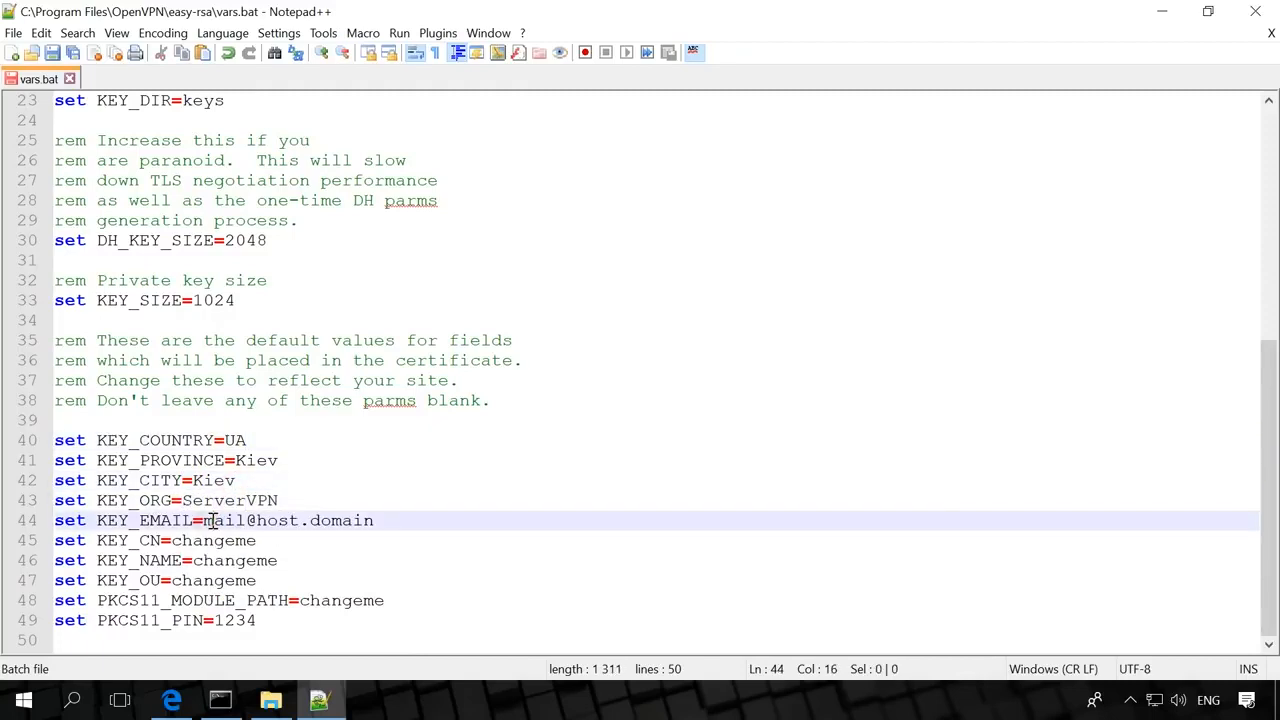
pyautogui.press('Left')
pyautogui.hotkey('shift', 'End')
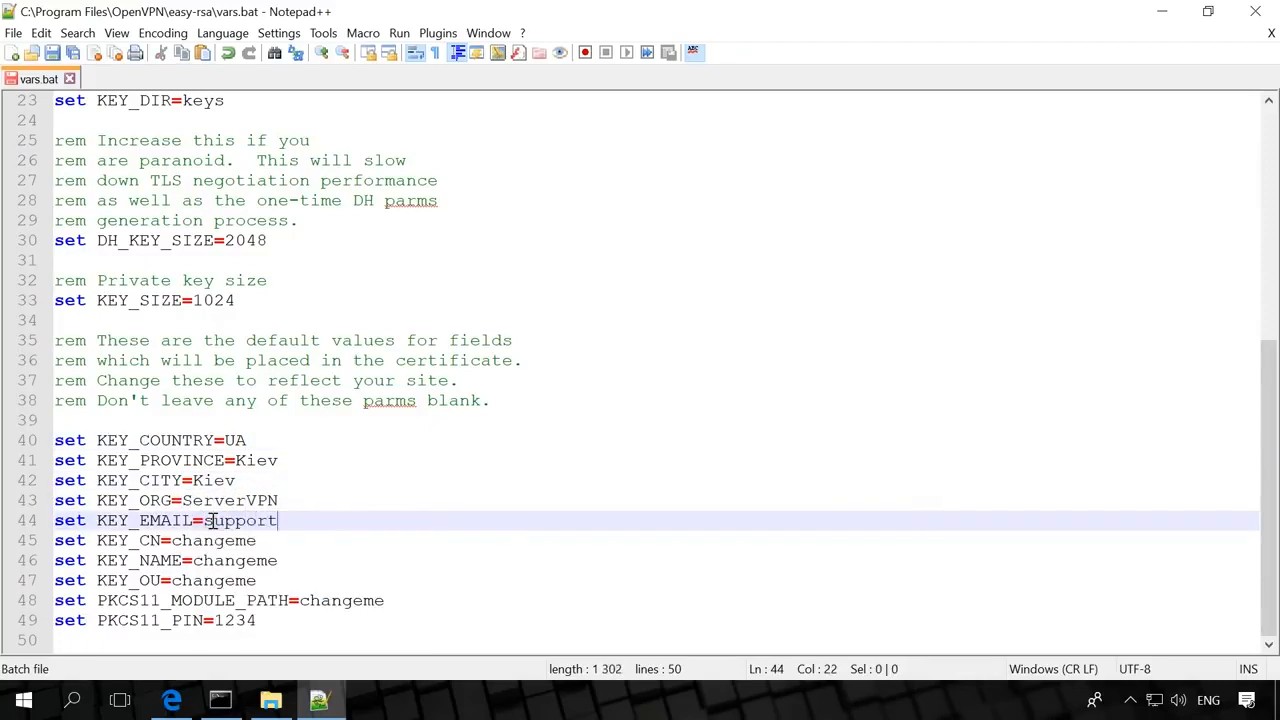
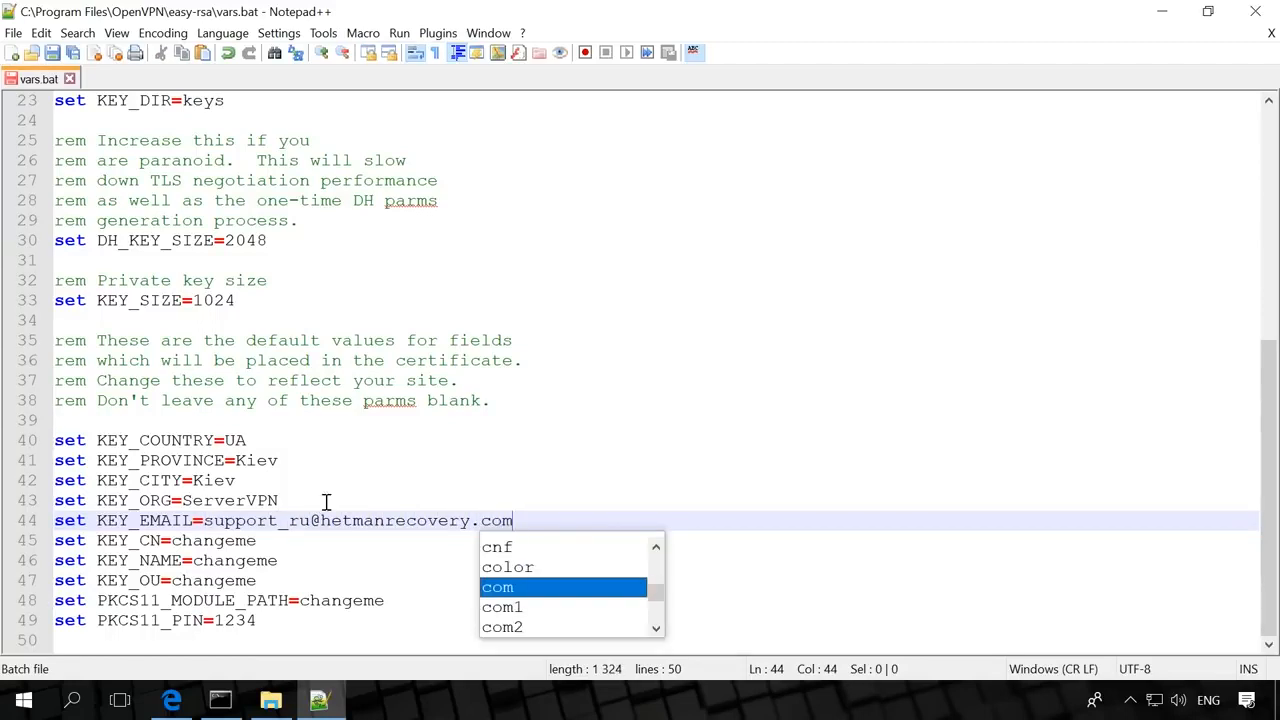
pyautogui.click(530, 518)
# - Set KEY_CN to ServerVPN, leave KEY_NAME unchanged, and save vars.bat
pyautogui.click(175, 540)
pyautogui.moveTo(175, 540); pyautogui.dragTo(278, 536)
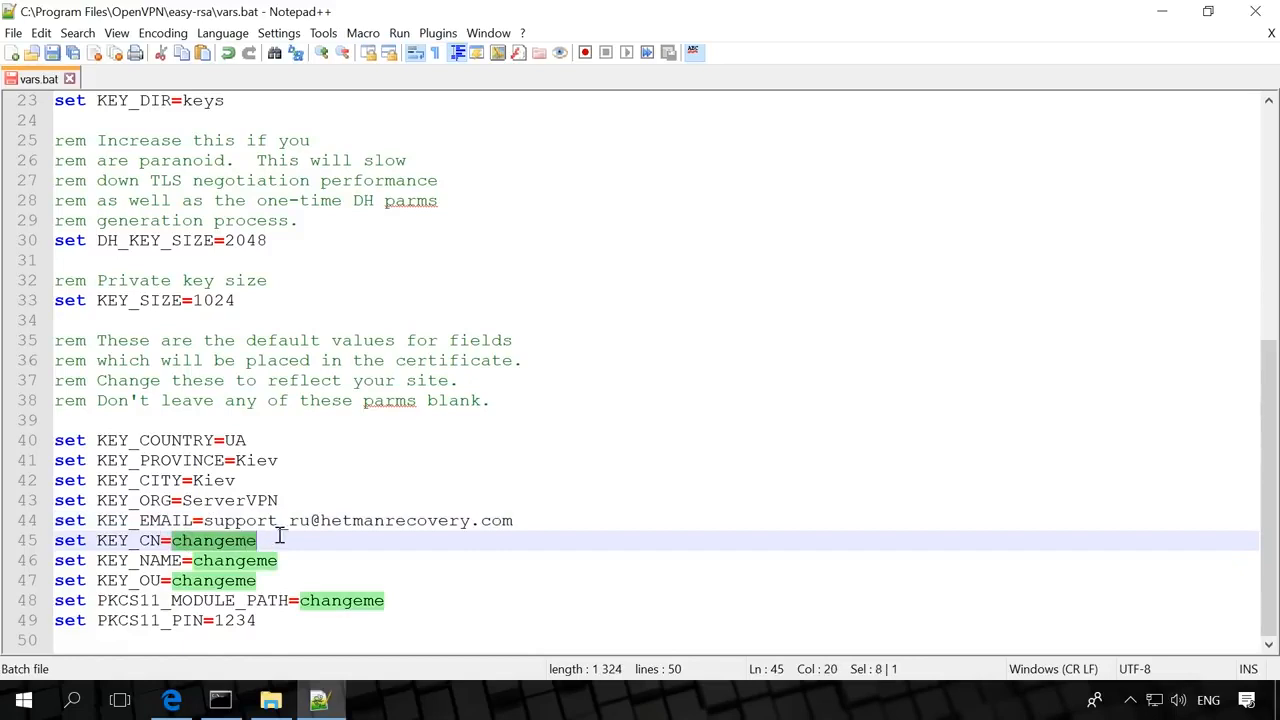
pyautogui.write('ServerVPN')
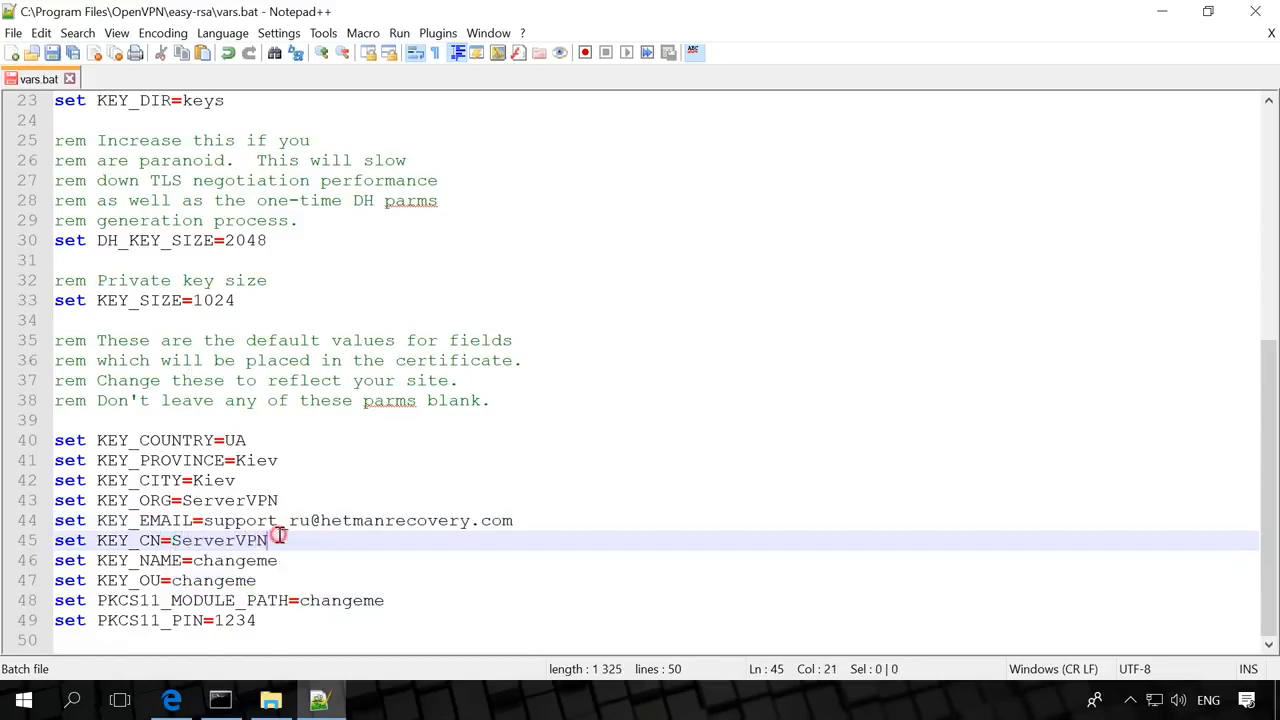
pyautogui.moveTo(193, 560); pyautogui.dragTo(285, 563)
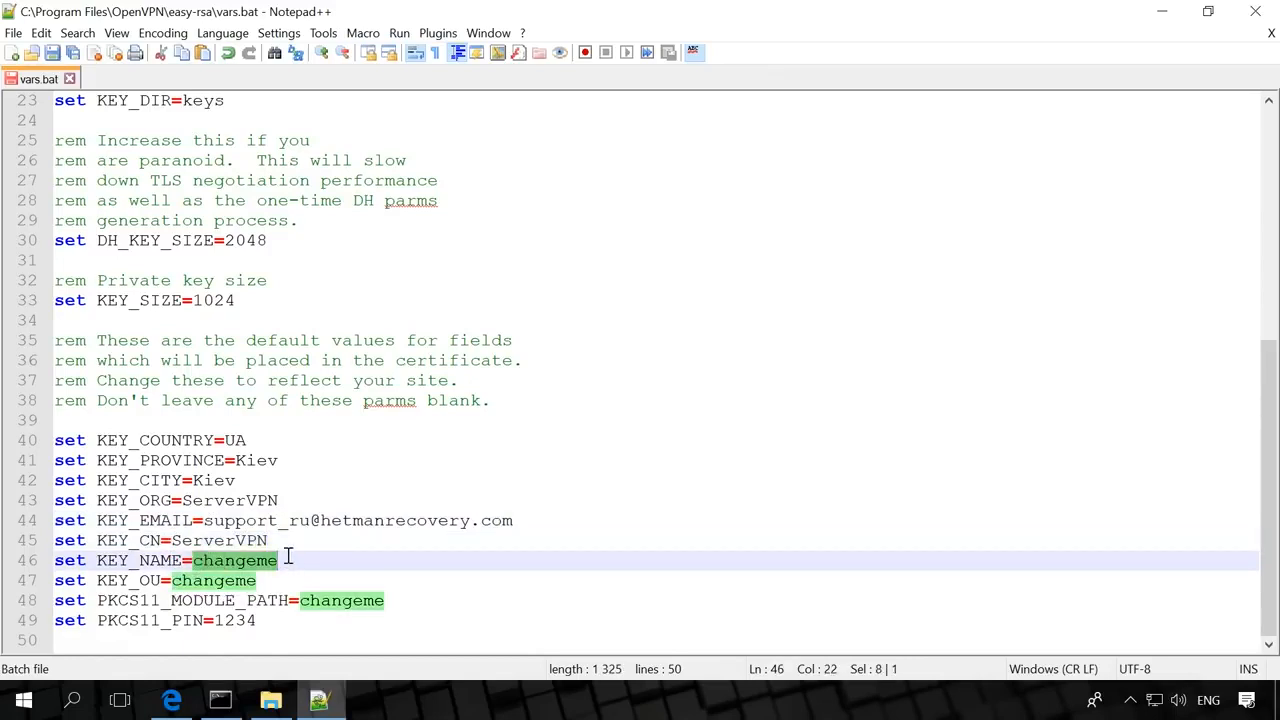
pyautogui.click(285, 563)
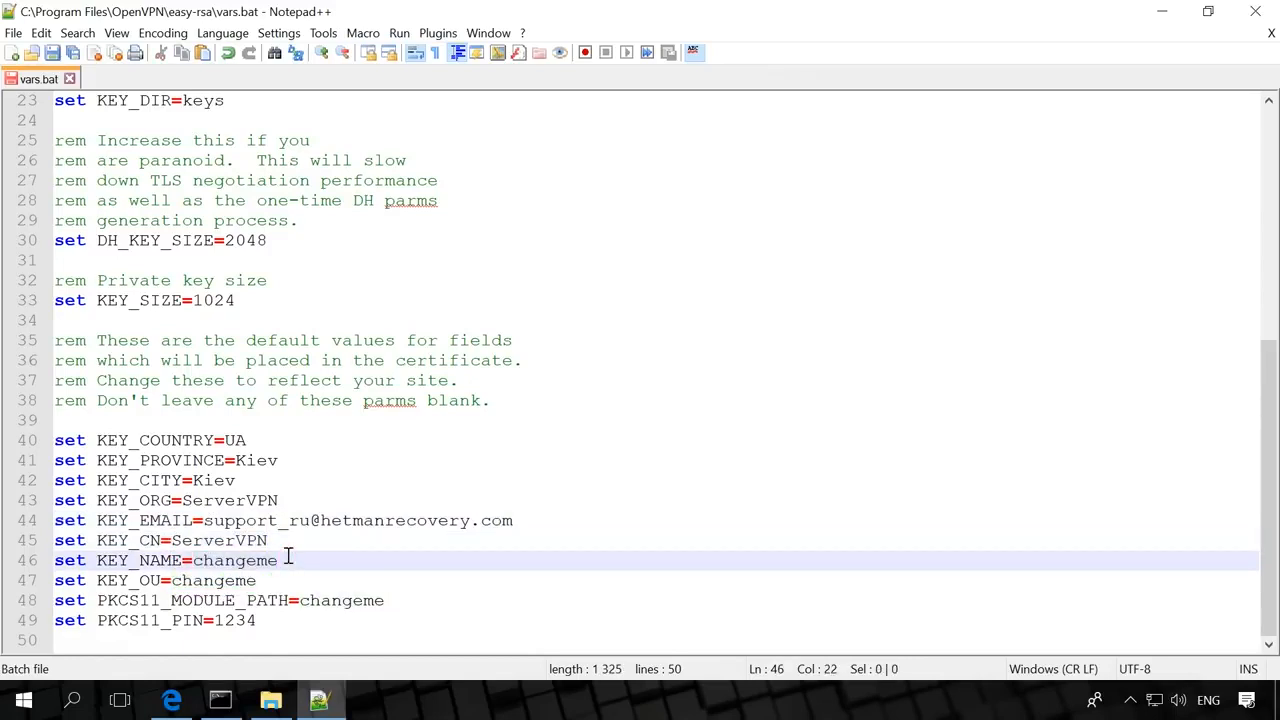
pyautogui.click(52, 54)
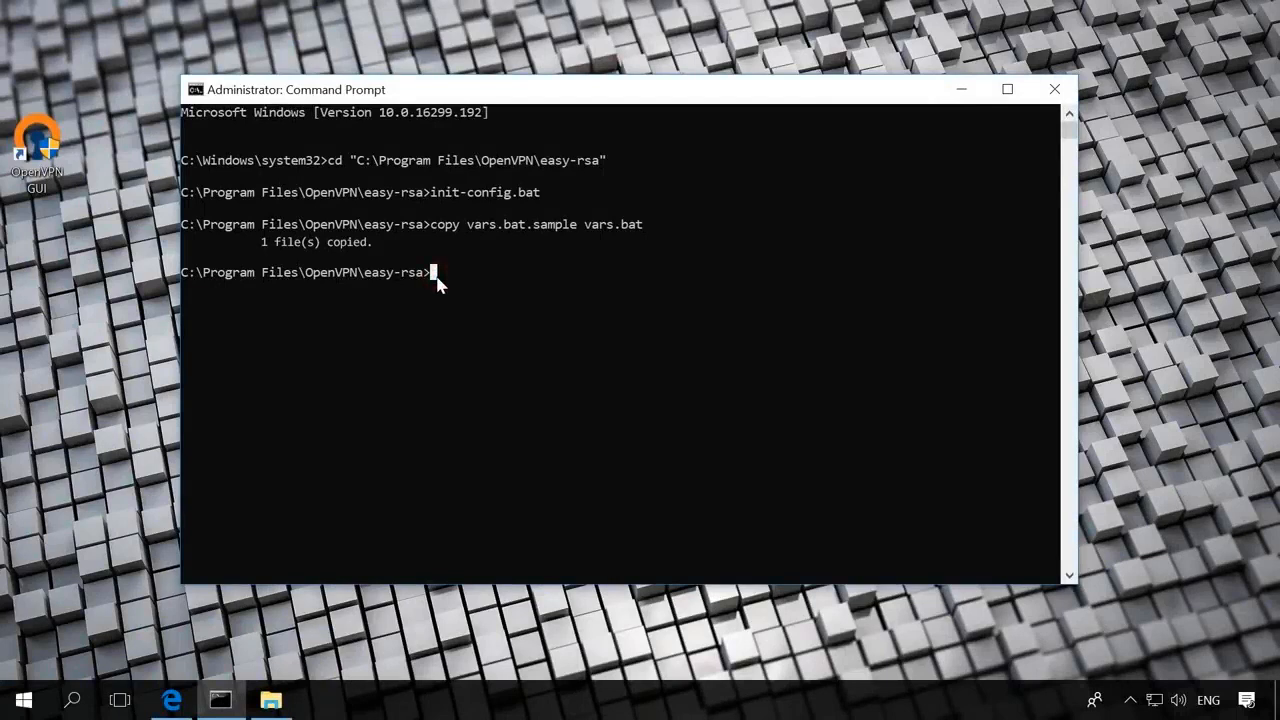
# - Re-enter the easy-rsa folder, run vars, clean-all and build-dh, which fails on openssl
pyautogui.press('Up')
pyautogui.press('Up')
pyautogui.press('Up')
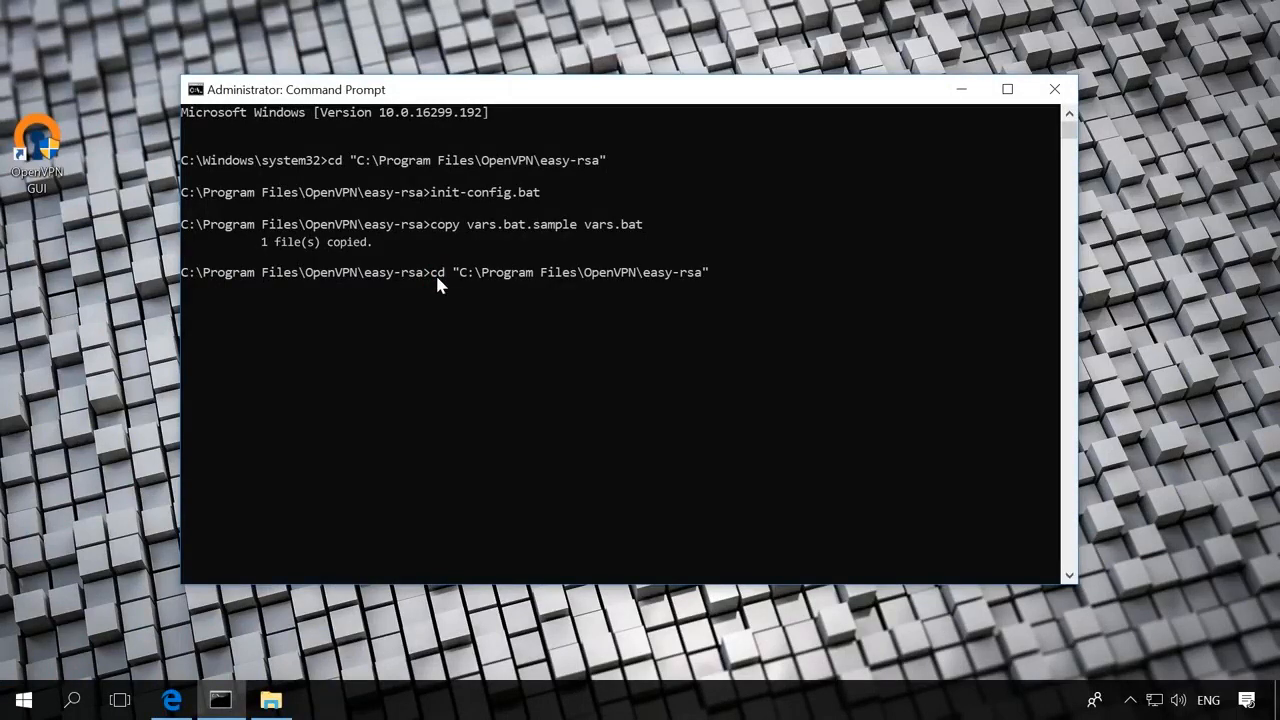
pyautogui.press('Return')
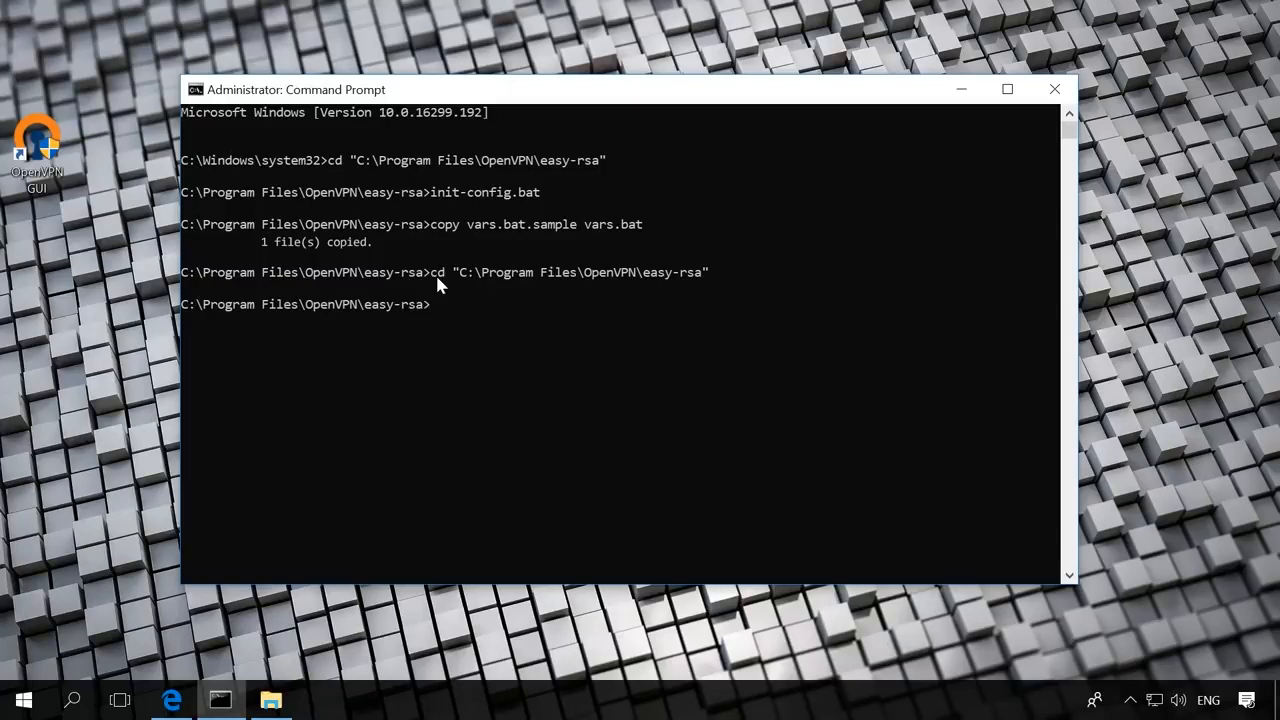
pyautogui.write('vars')
pyautogui.press('Return')
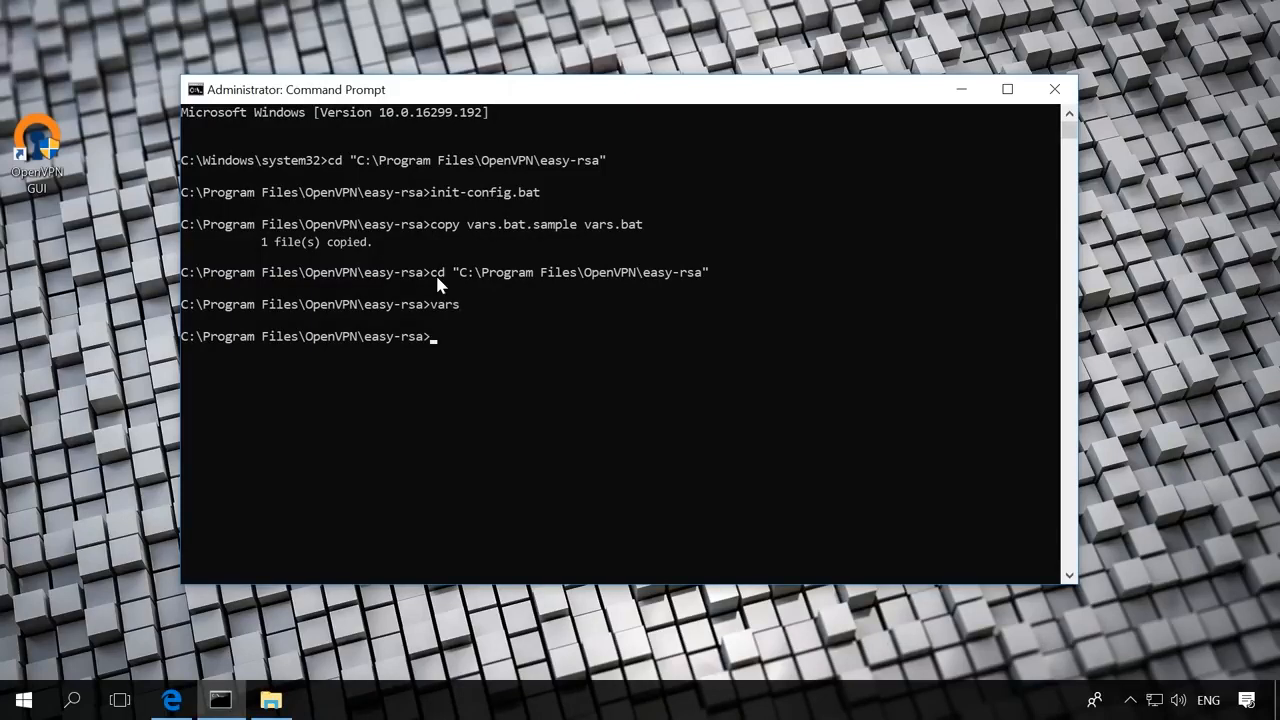
pyautogui.write('clean-all')
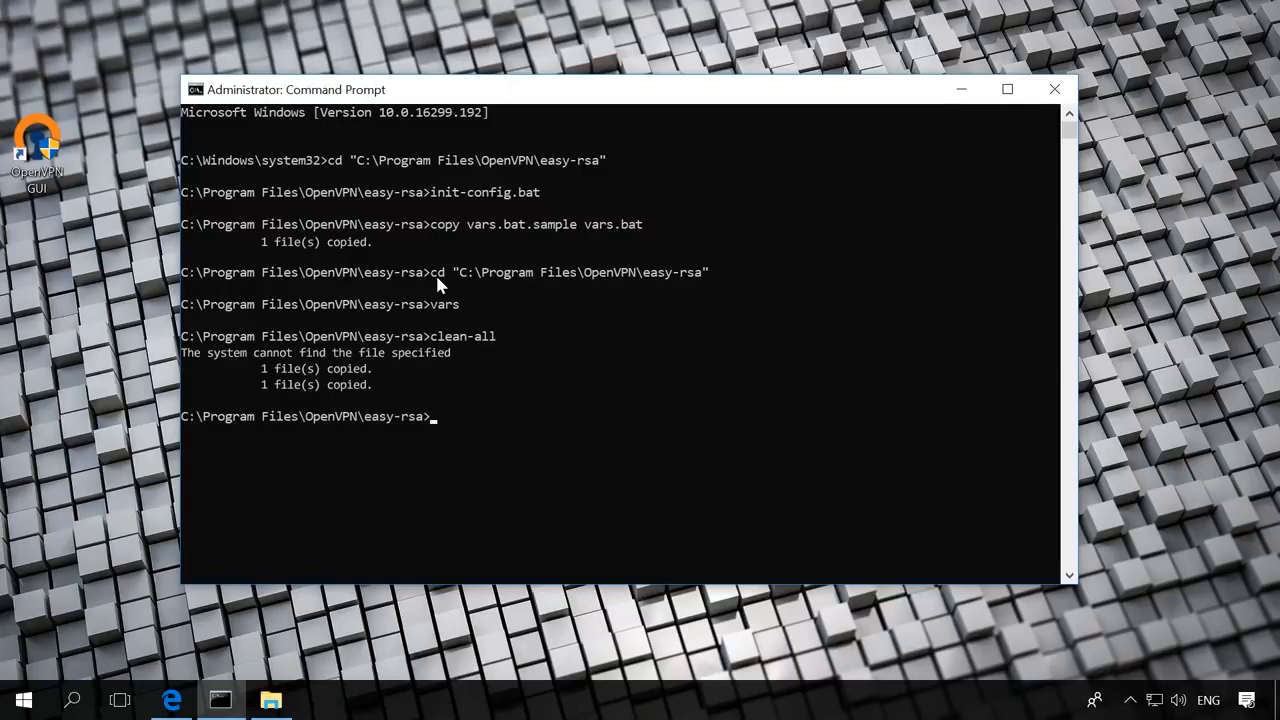
pyautogui.write('build-dh')
pyautogui.press('Return')
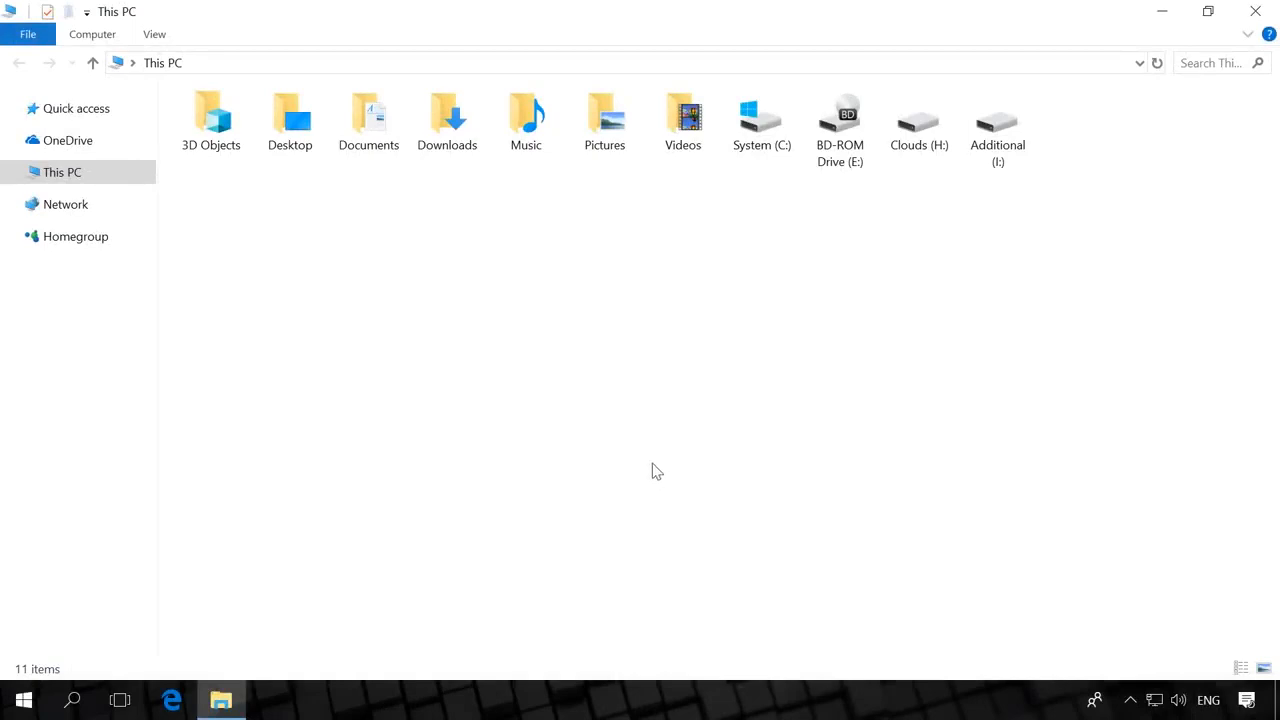
# - Open Environment Variables via This PC properties and Advanced system settings
pyautogui.rightClick(60, 172)
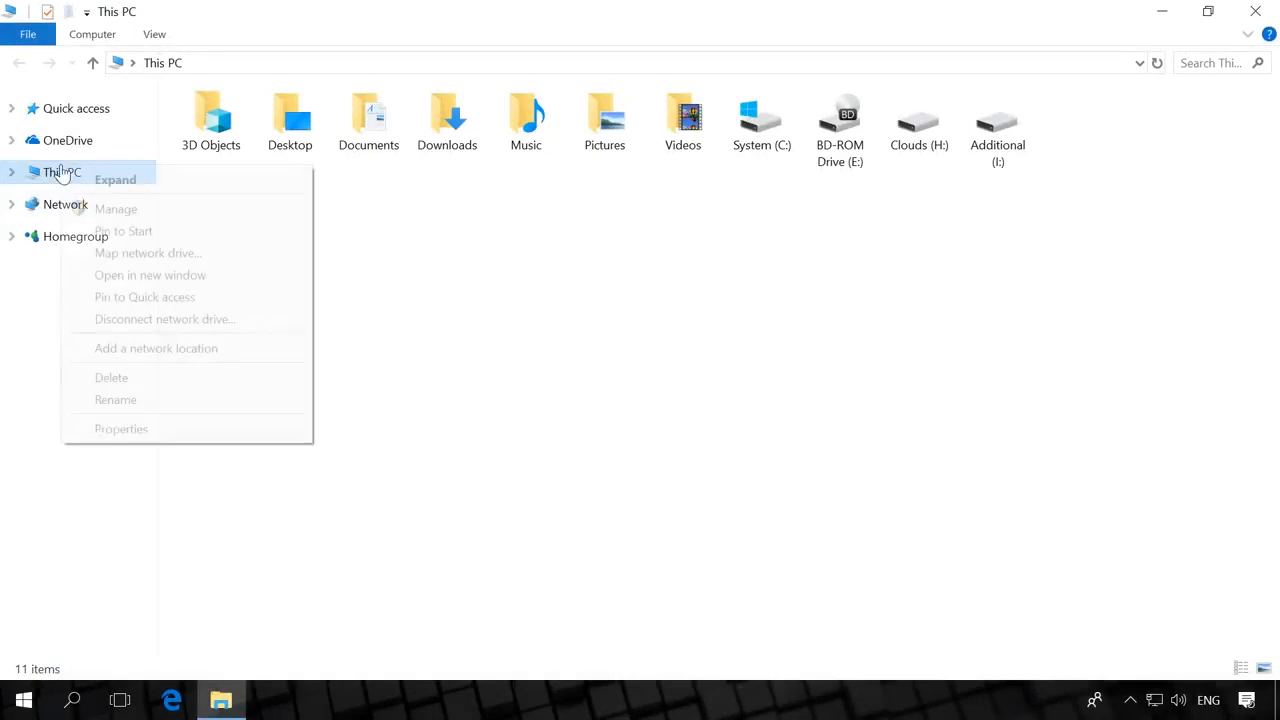
pyautogui.click(122, 429)
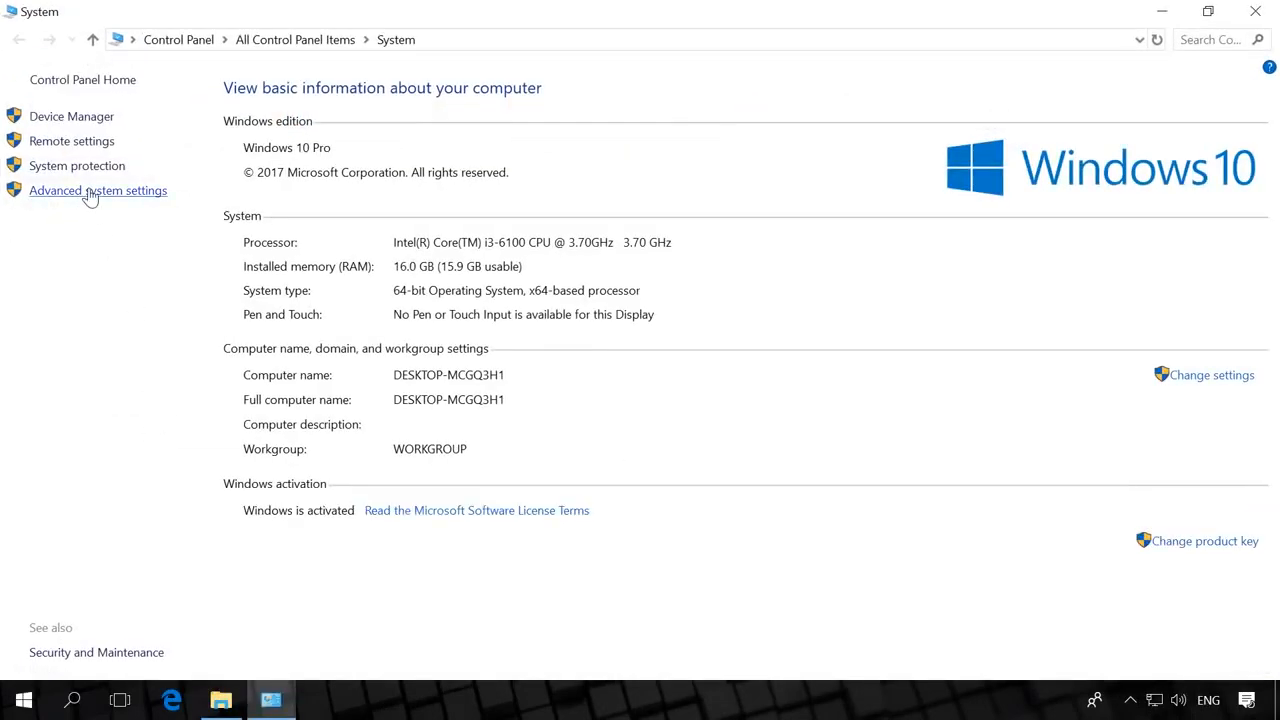
pyautogui.click(90, 194)
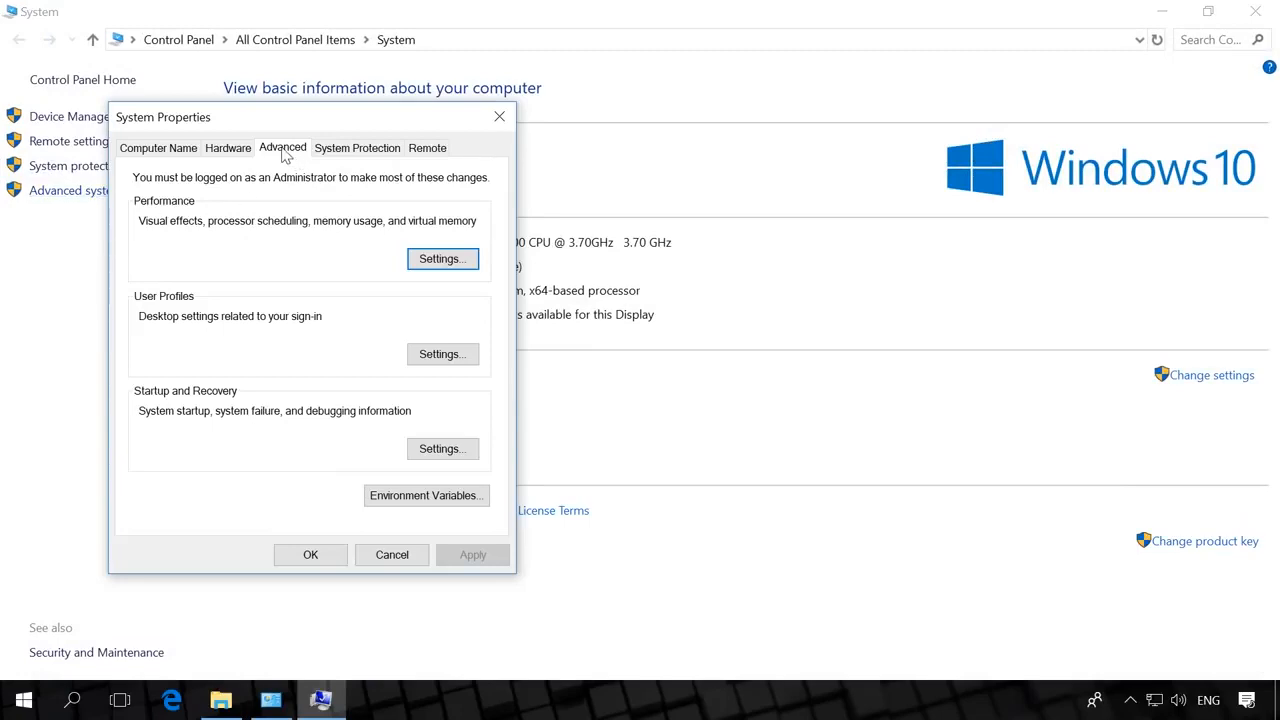
pyautogui.click(389, 497)
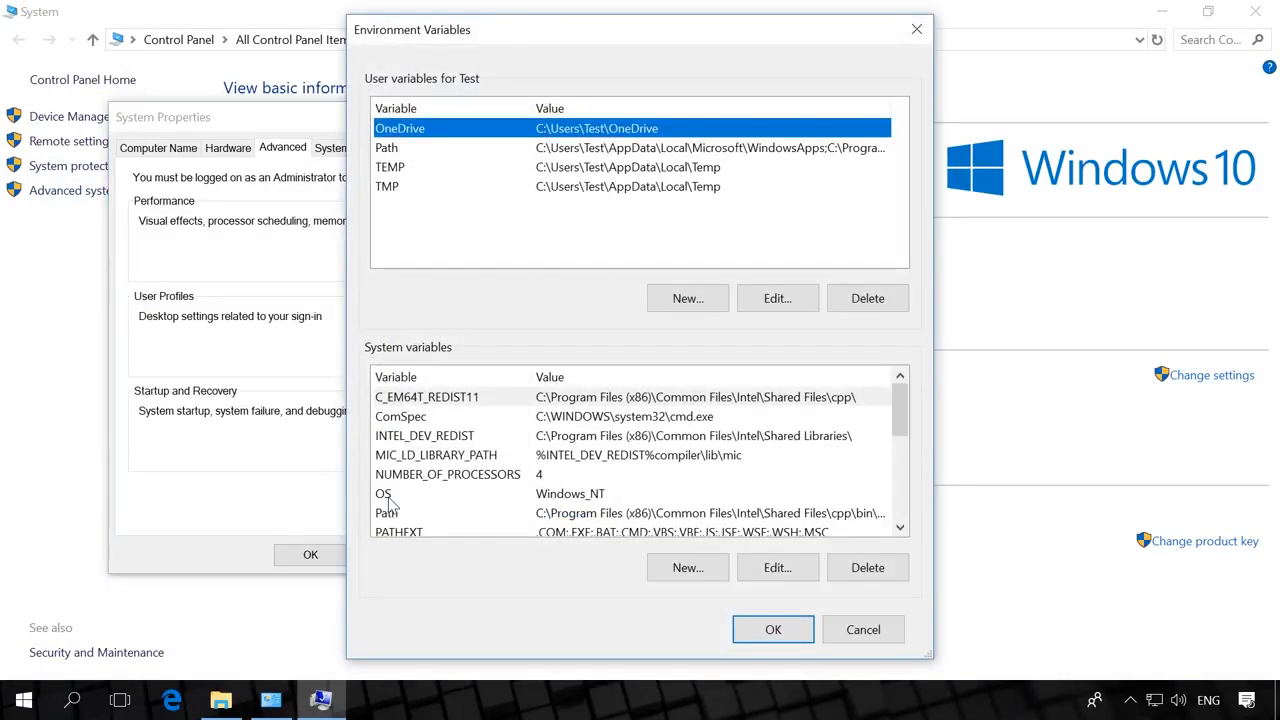
# - Edit the user Path variable to show its list of folder entries
pyautogui.click(450, 148)
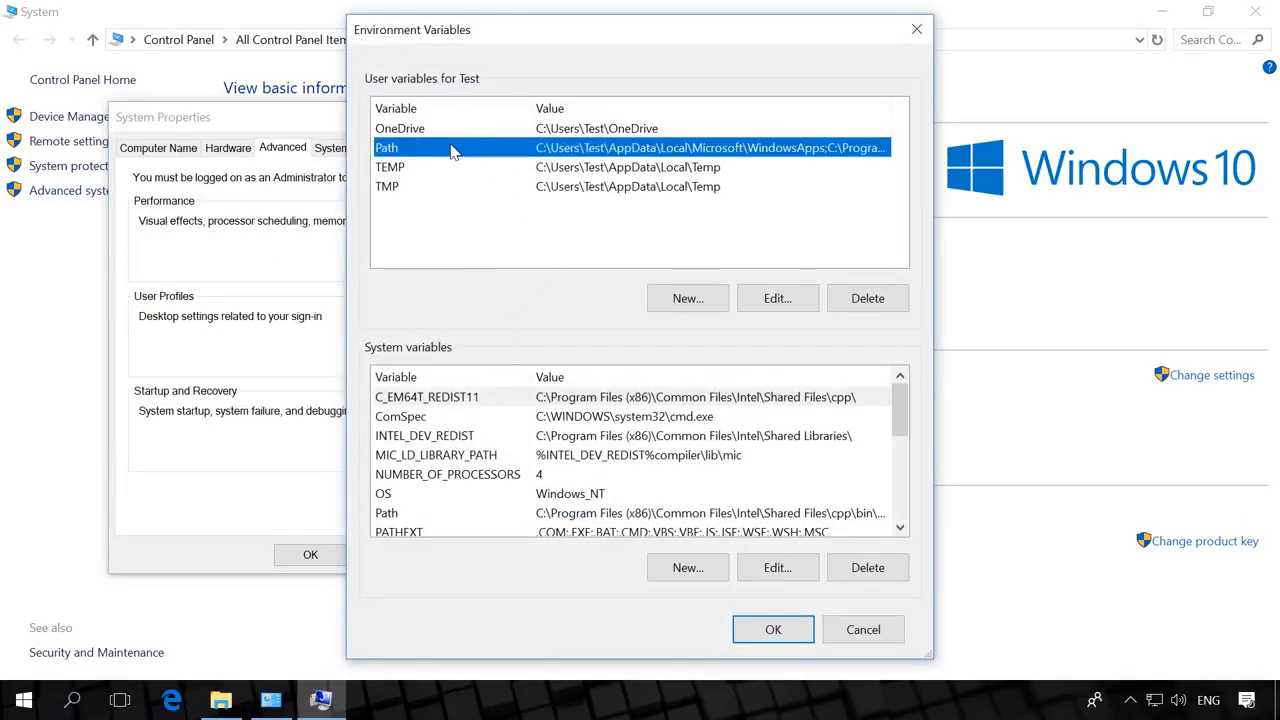
pyautogui.click(774, 301)
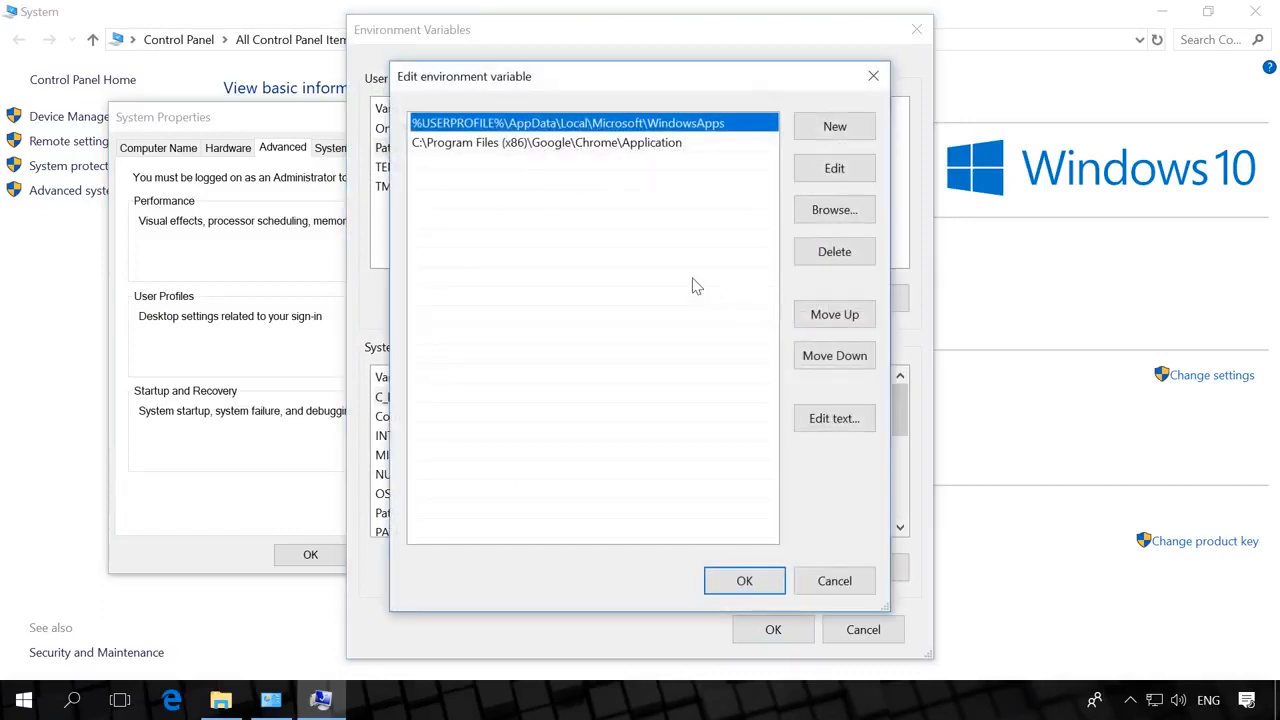
pyautogui.click(617, 258)
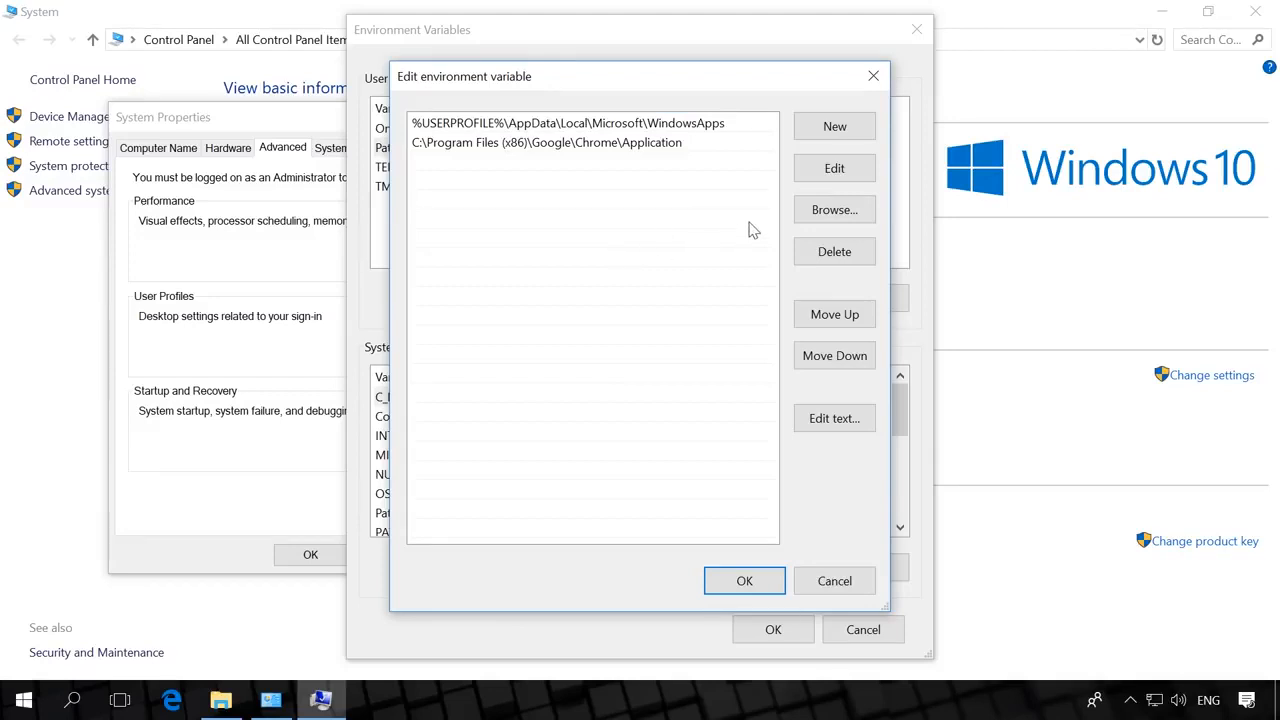
# - Browse to C:\Program Files\OpenVPN\bin and add it as a new Path entry
pyautogui.click(834, 212)
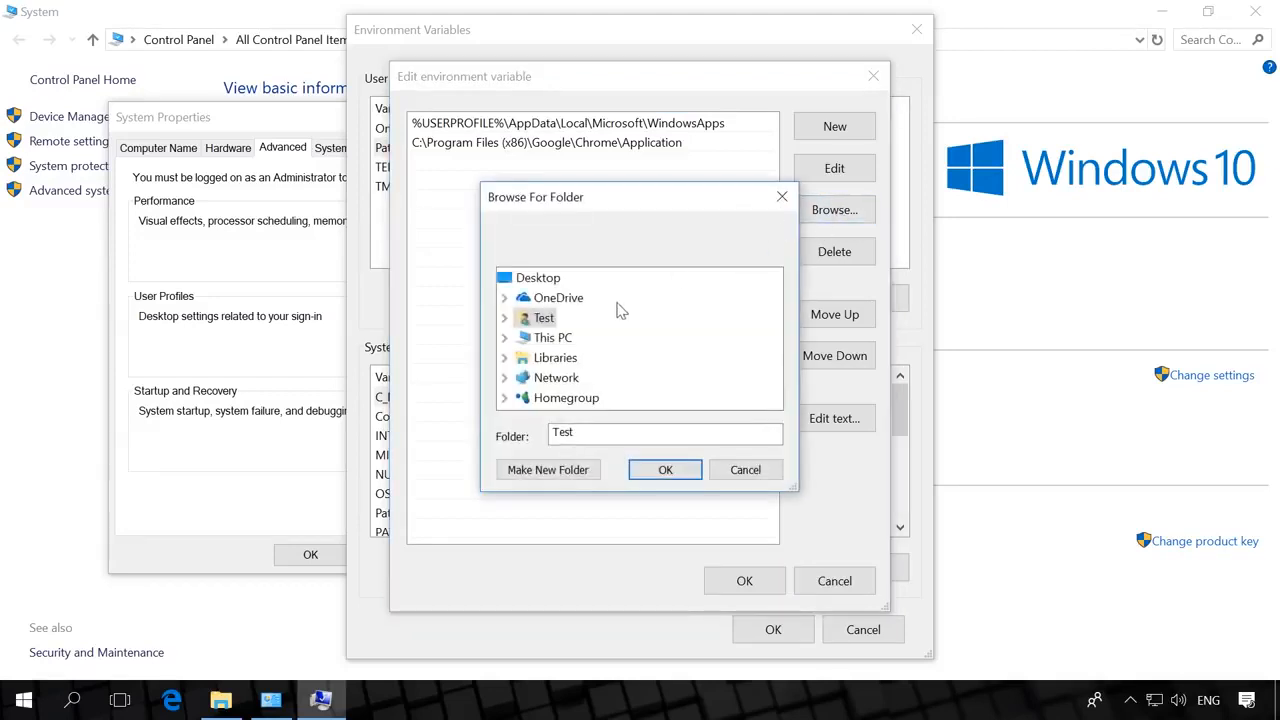
pyautogui.doubleClick(560, 337)
pyautogui.scroll(-3, 592, 374)
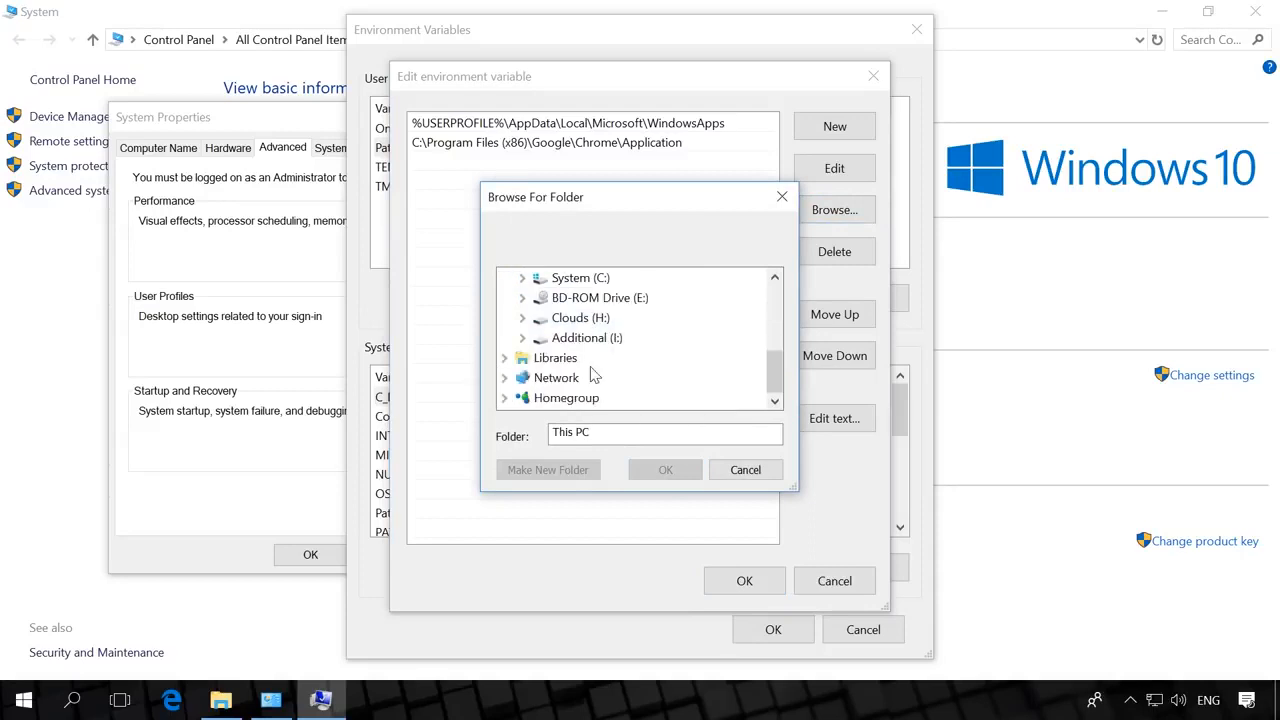
pyautogui.doubleClick(565, 277)
pyautogui.scroll(-2, 608, 346)
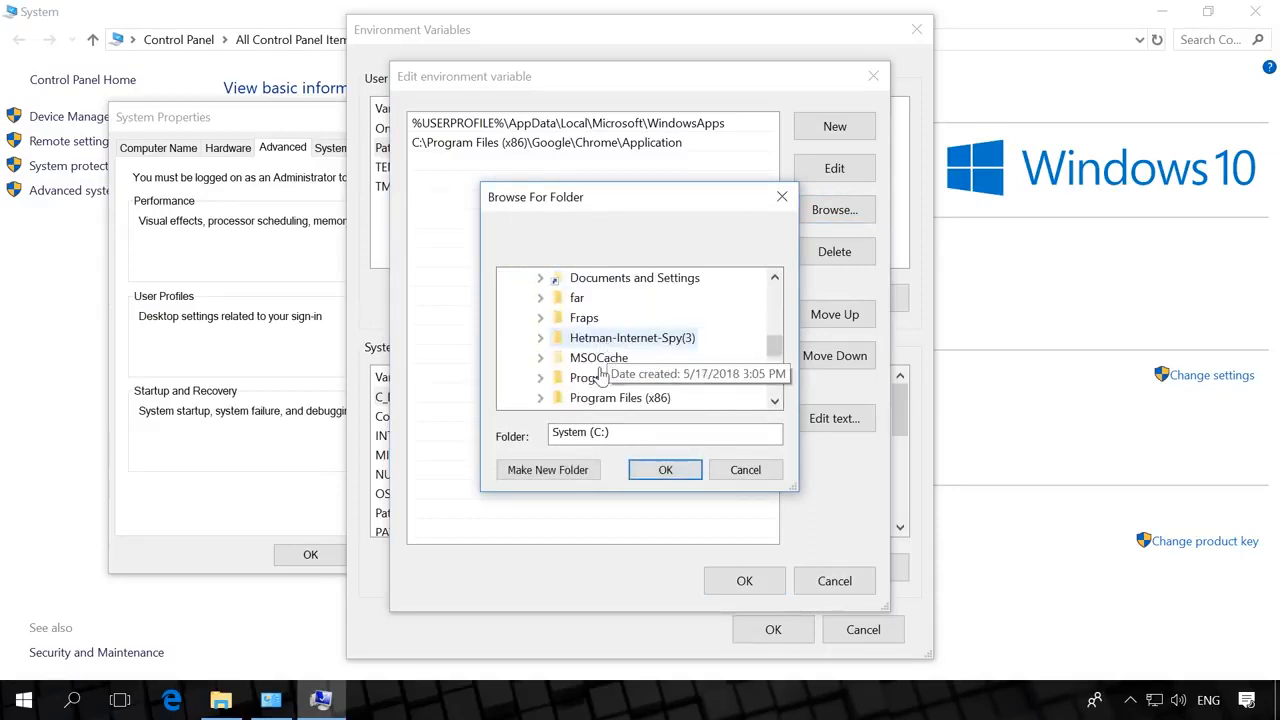
pyautogui.doubleClick(606, 378)
pyautogui.scroll(-6, 612, 330)
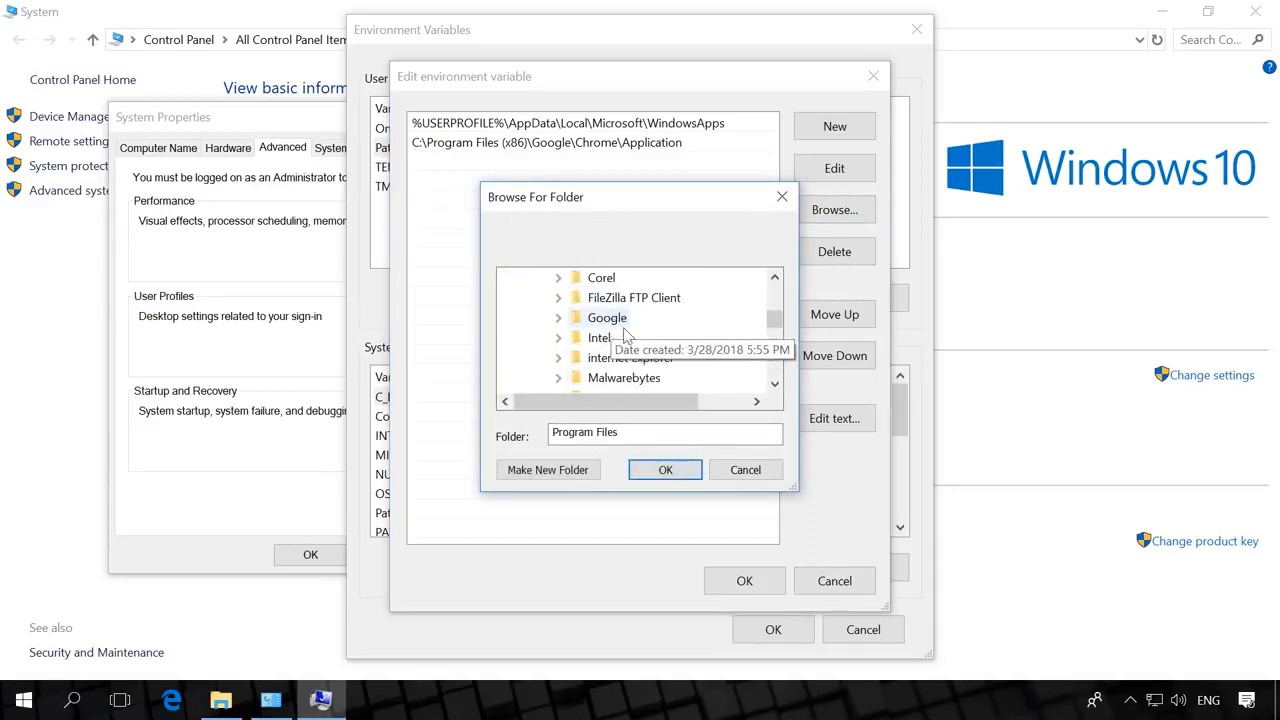
pyautogui.doubleClick(614, 380)
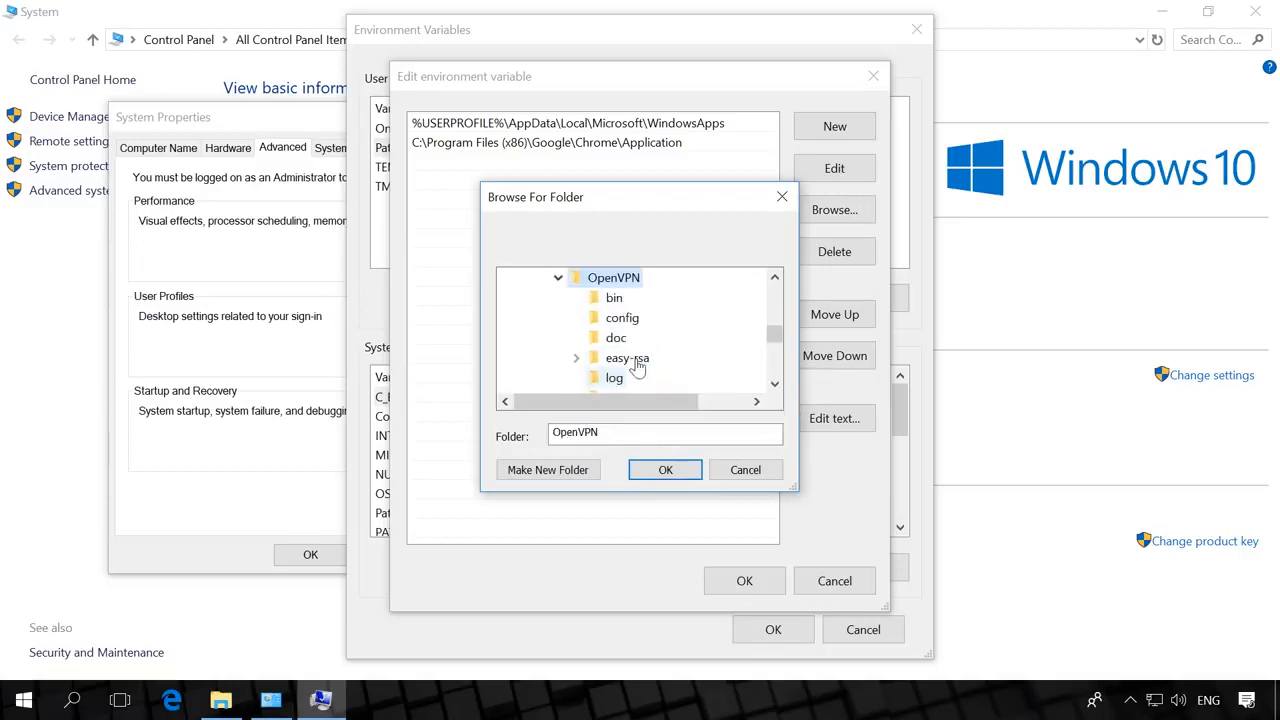
pyautogui.click(612, 298)
pyautogui.click(663, 470)
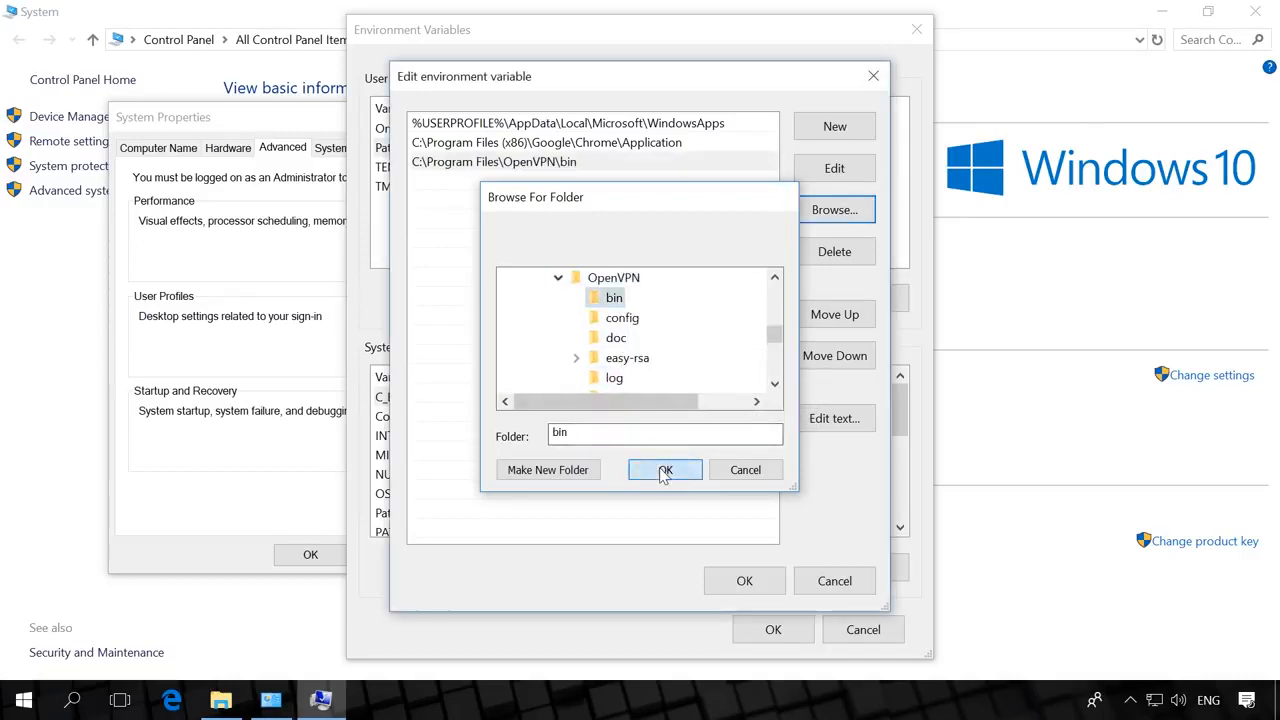
# - Save the Path variable and close Environment Variables and System Properties
pyautogui.click(745, 581)
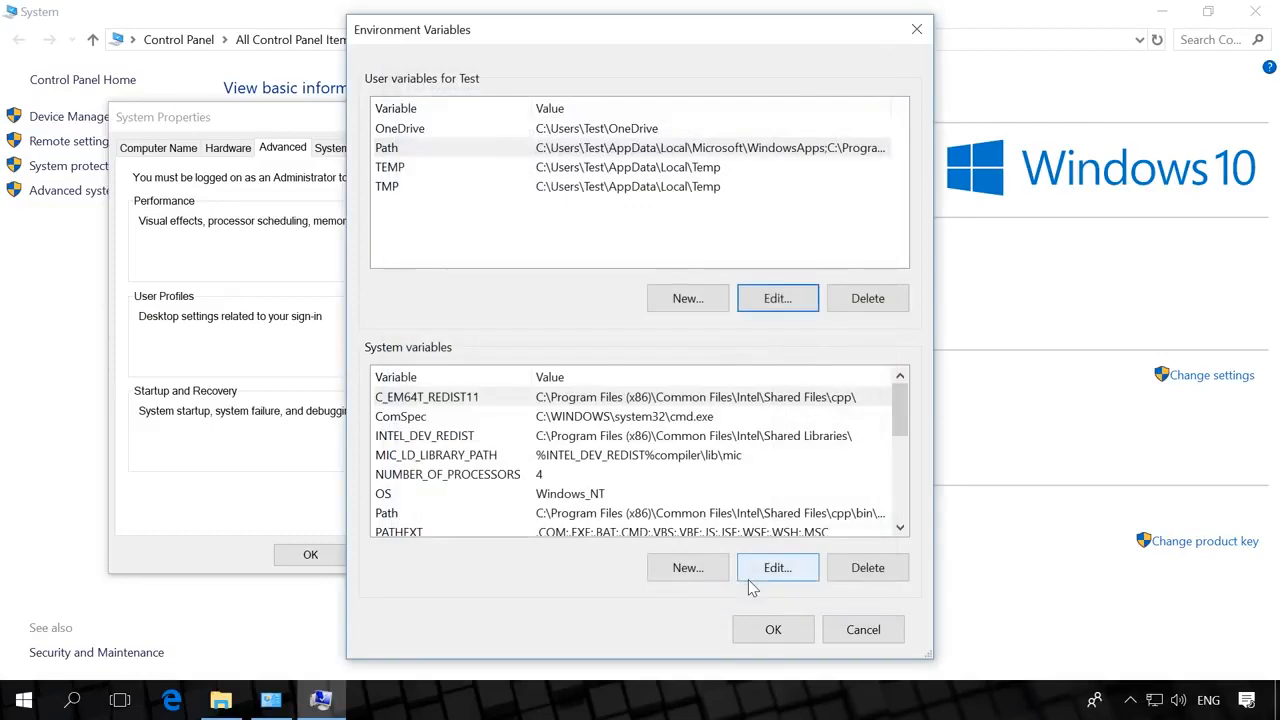
pyautogui.click(778, 629)
pyautogui.click(292, 560)
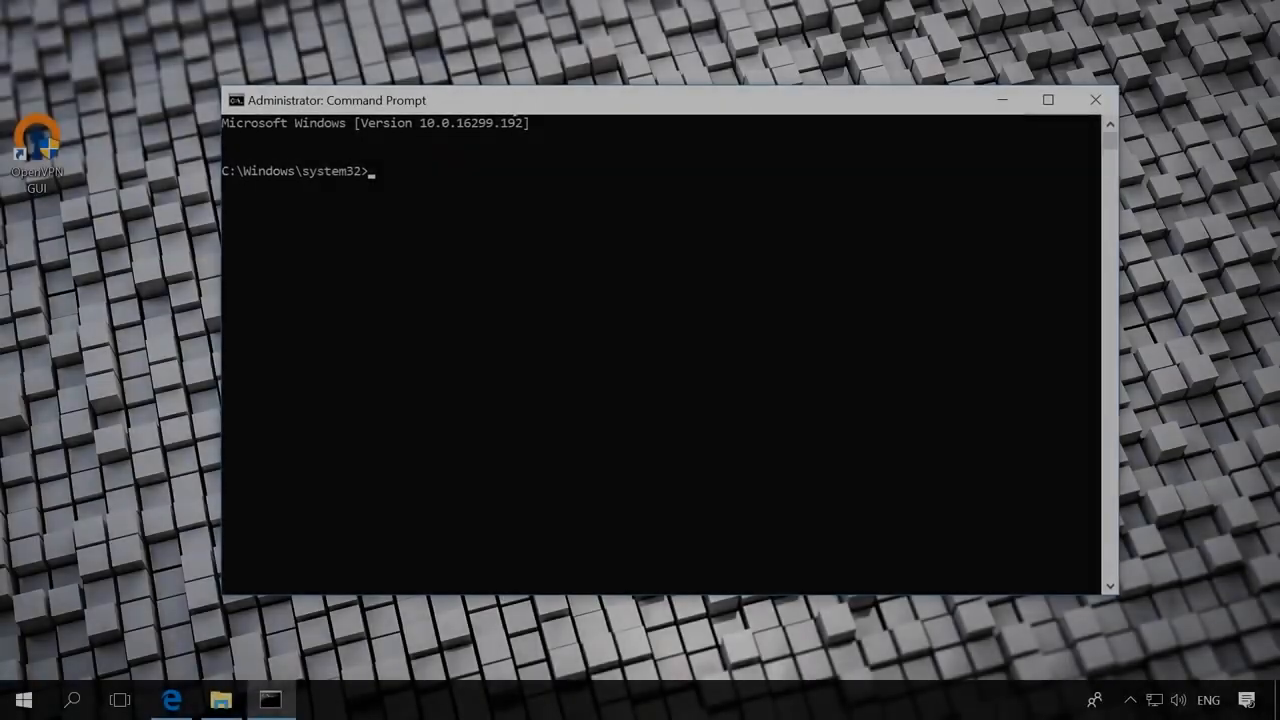
# - Change directory to "C:\Program Files\OpenVPN\easy-rsa"
pyautogui.write('cd')
pyautogui.write('C:\\Program Files\\OpenVPN\\easy-rsa')
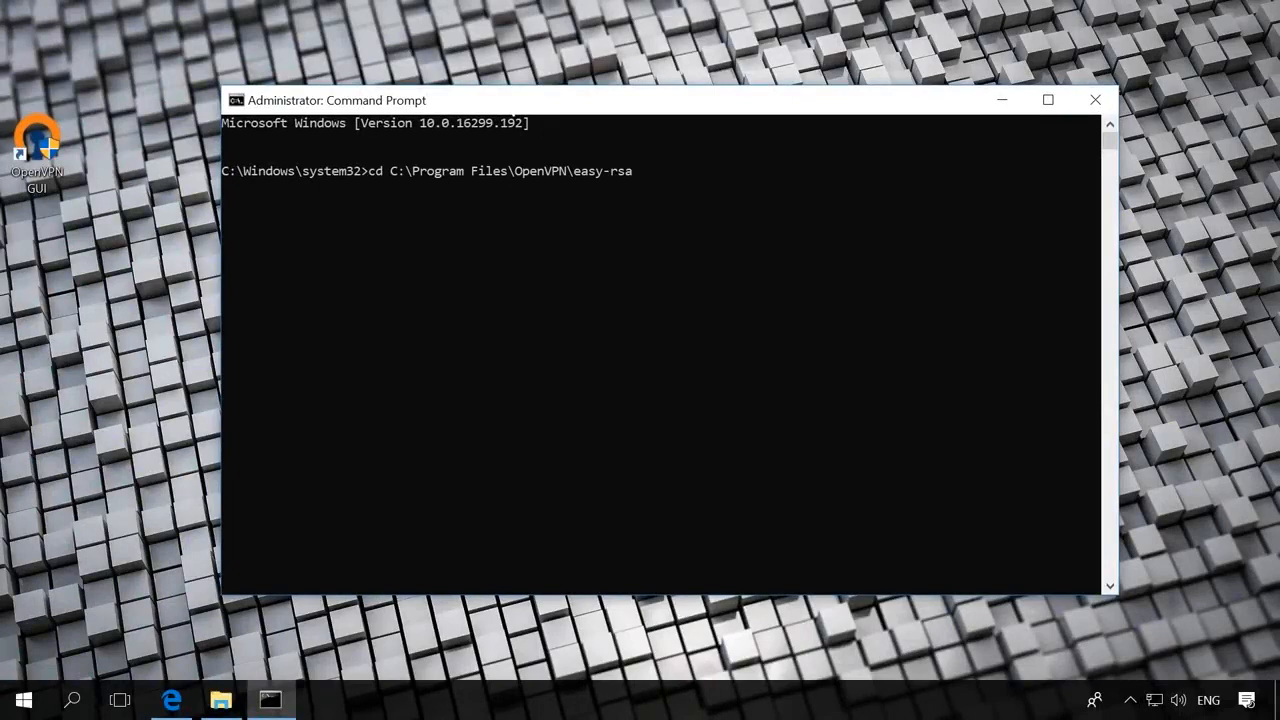
pyautogui.write('"')
pyautogui.press('End')
pyautogui.write('"')
pyautogui.press('Return')
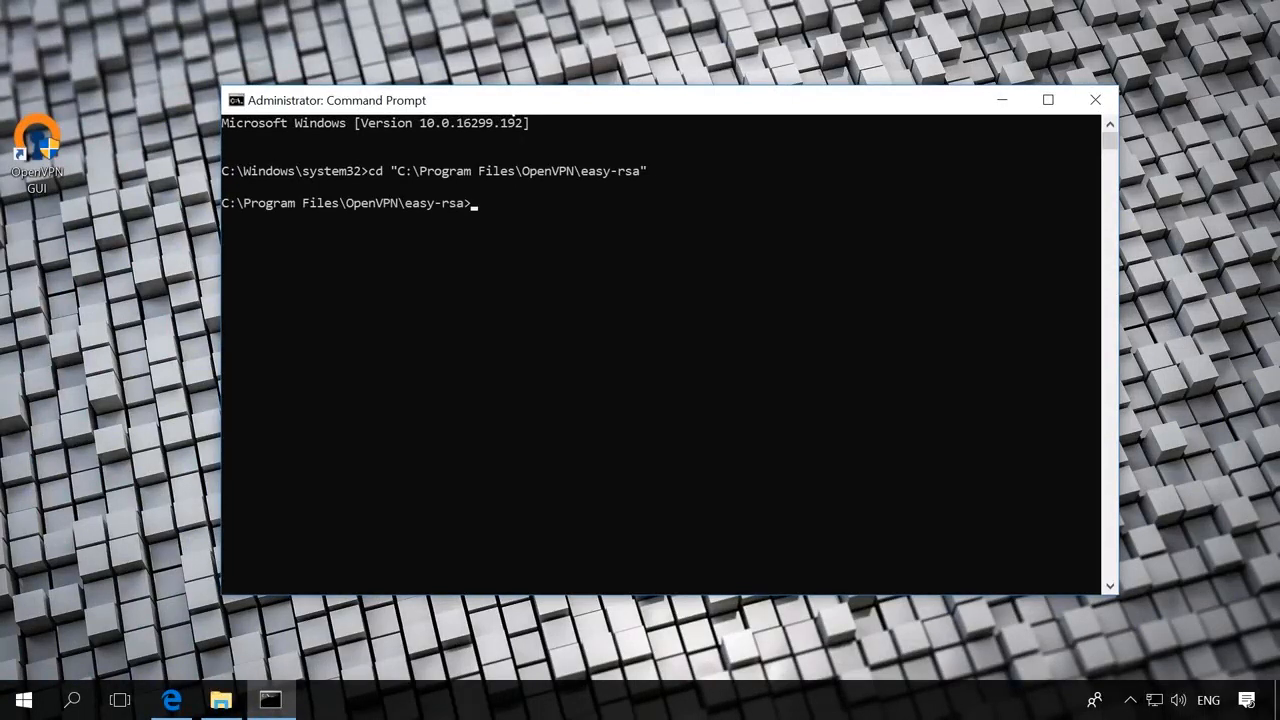
# - Run init-config.bat, vars, clean-all, then build-dh to start generating DH parameters
pyautogui.write('init-config.bat')
pyautogui.press('Return')
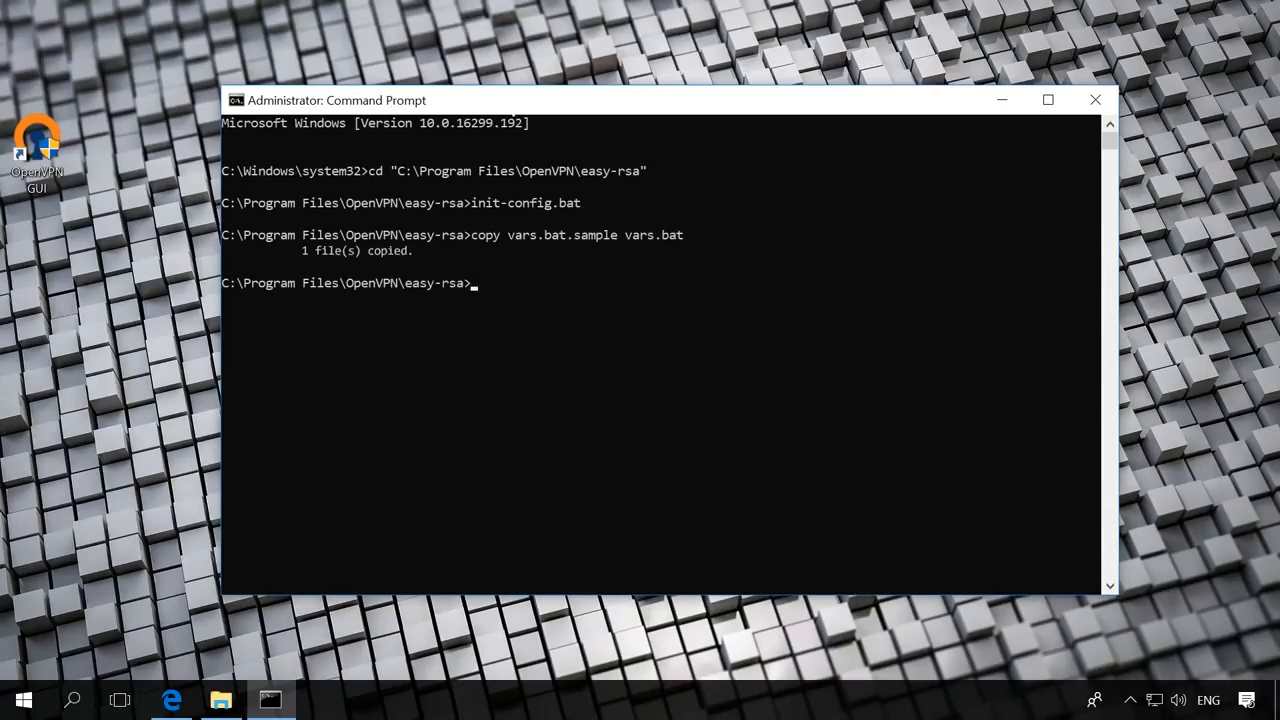
pyautogui.write('vars')
pyautogui.press('Return')
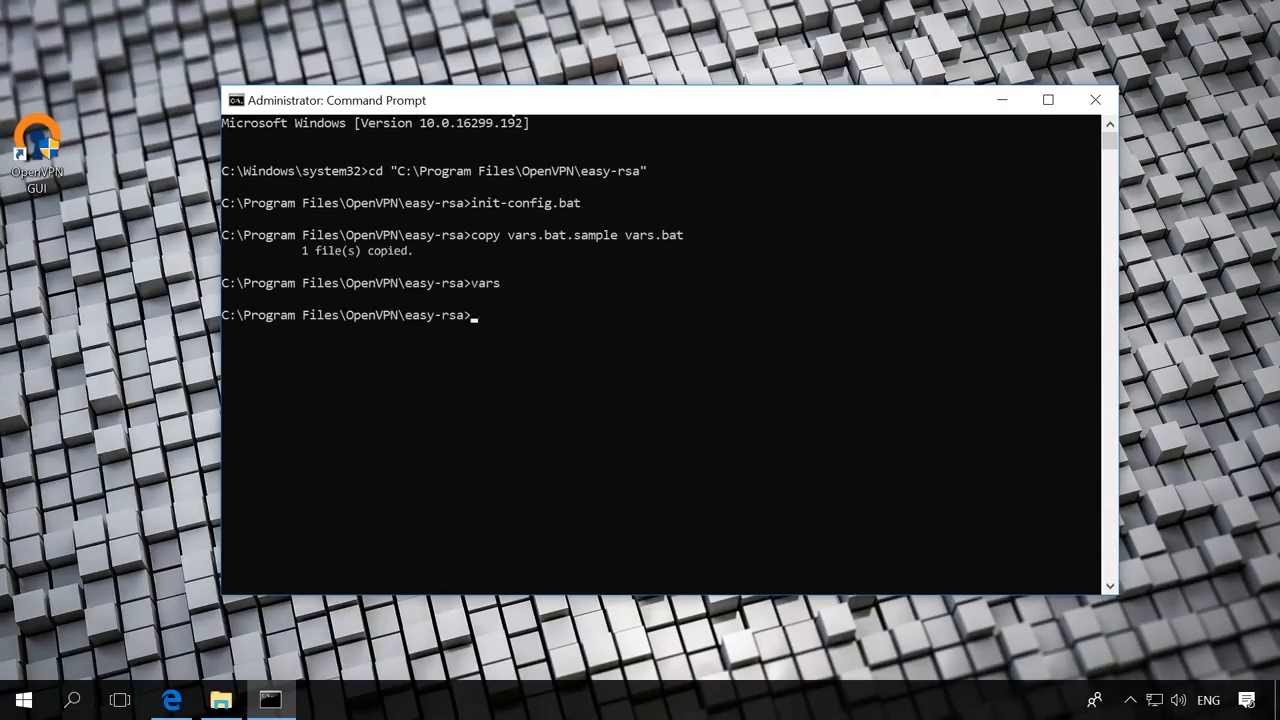
pyautogui.write('clean-all')
pyautogui.press('Return')
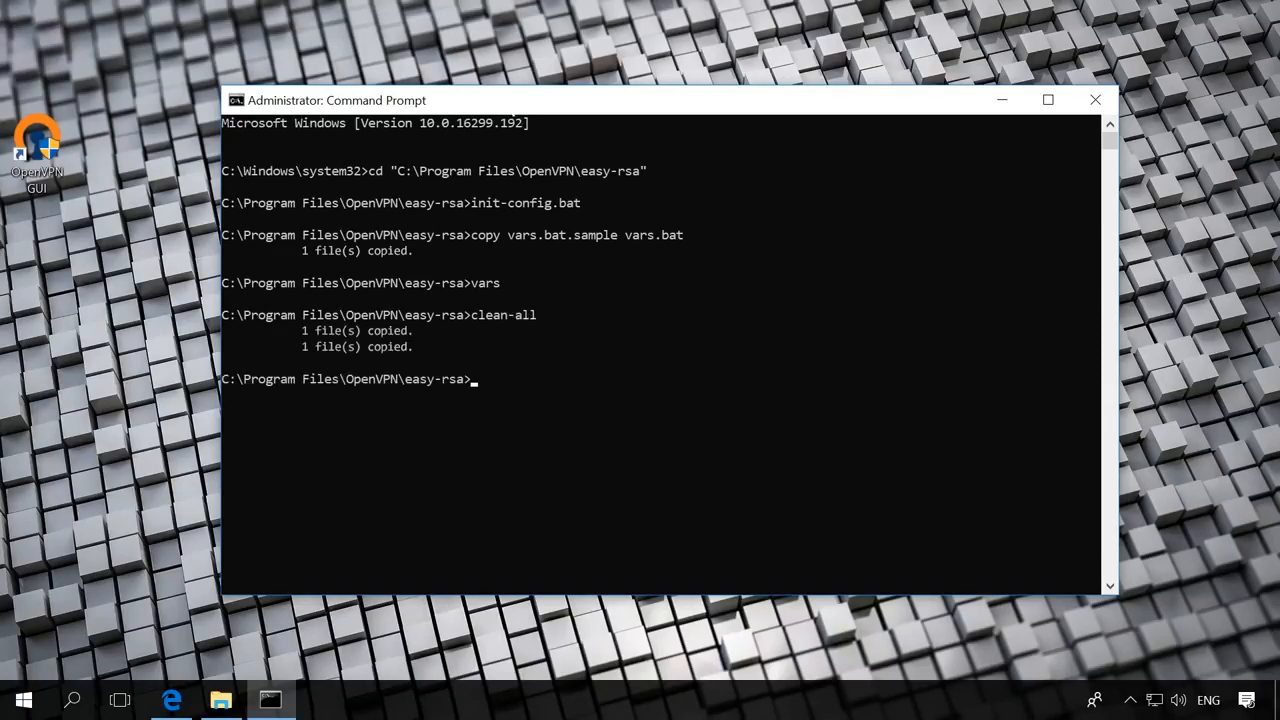
pyautogui.write('build-dh')
pyautogui.press('Return')
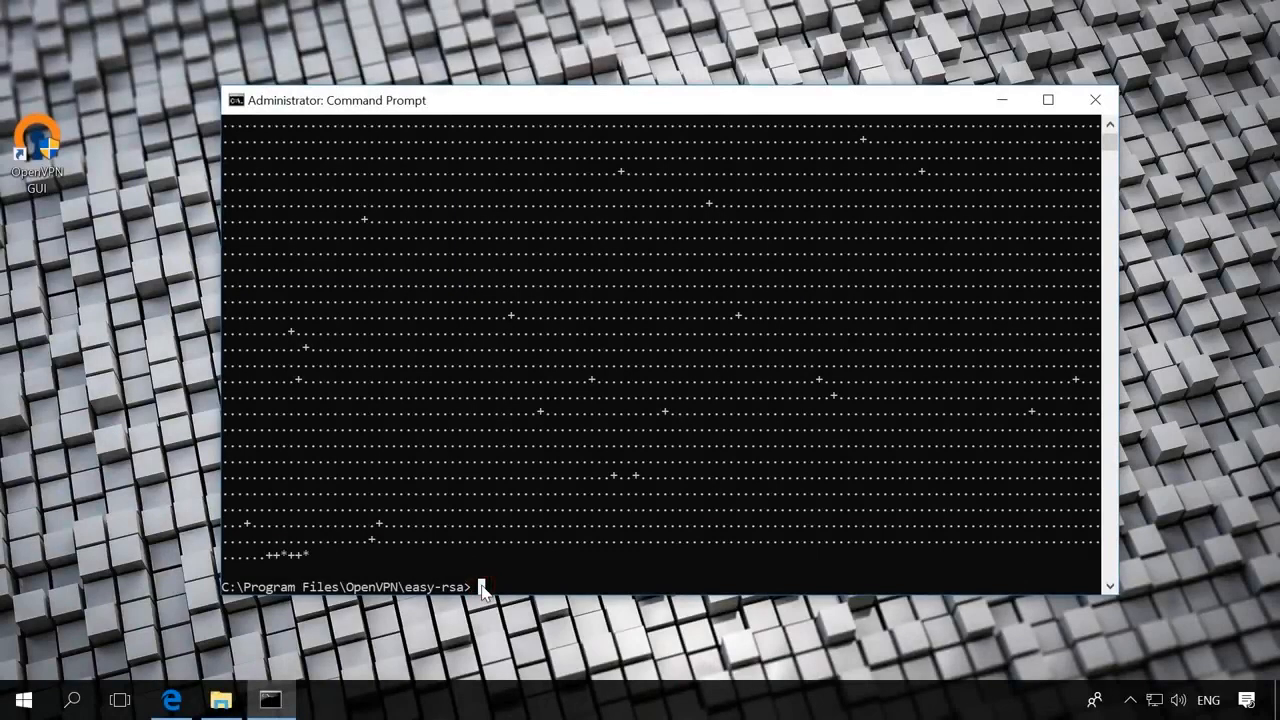
# - Type build-ca at the easy-rsa prompt once DH generation completes
pyautogui.write('build-ca')
# - Run build-ca with country UA, and Kiev as both state and locality
pyautogui.press('Return')
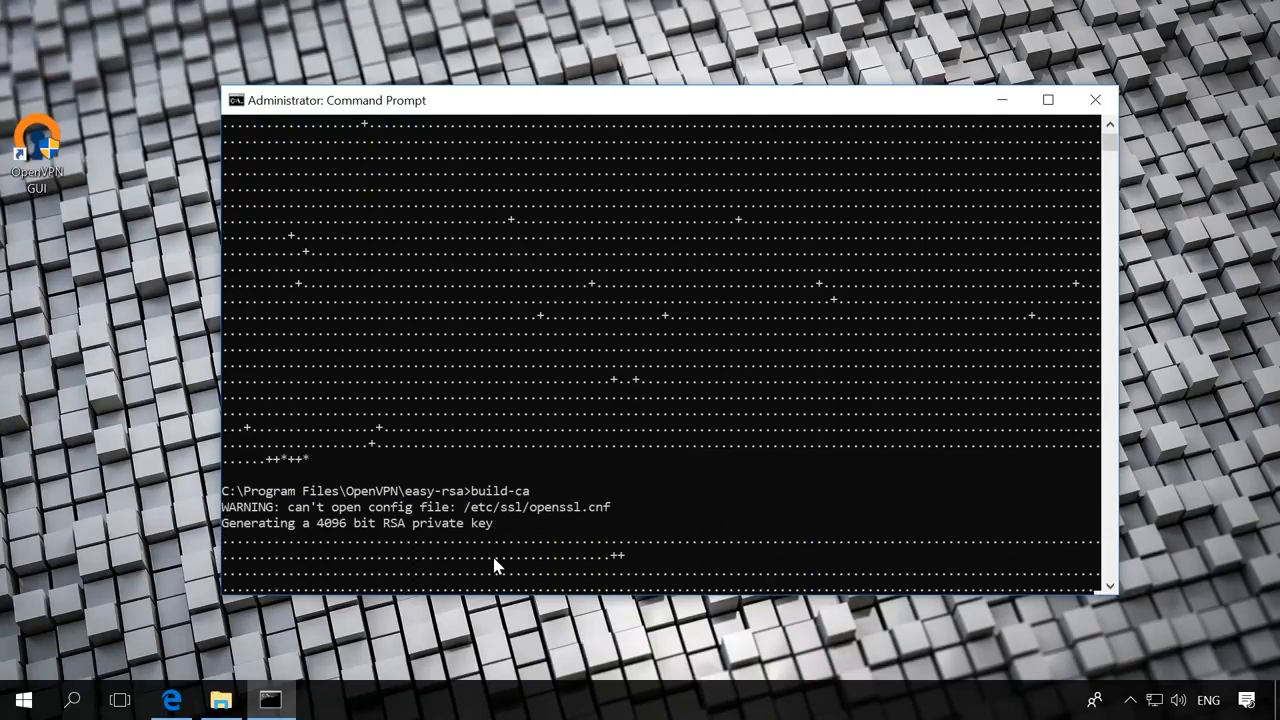
pyautogui.write('UA')
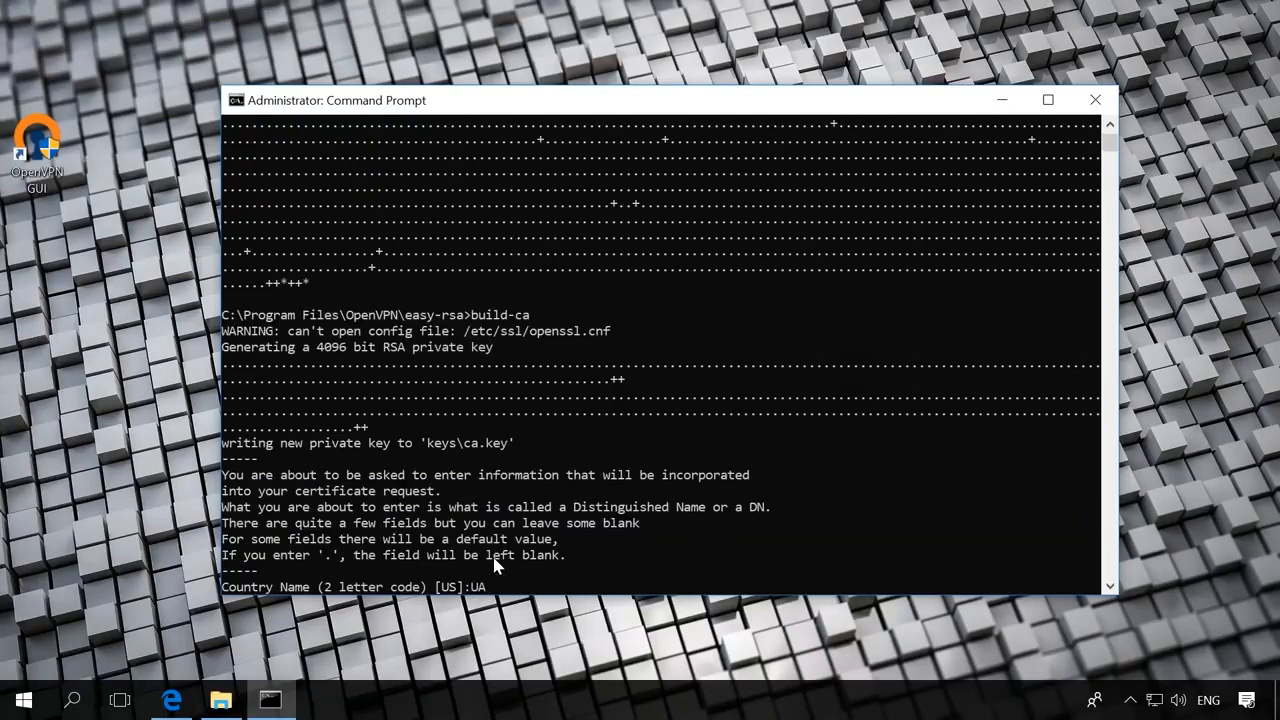
pyautogui.press('Return')
pyautogui.write('Kiev')
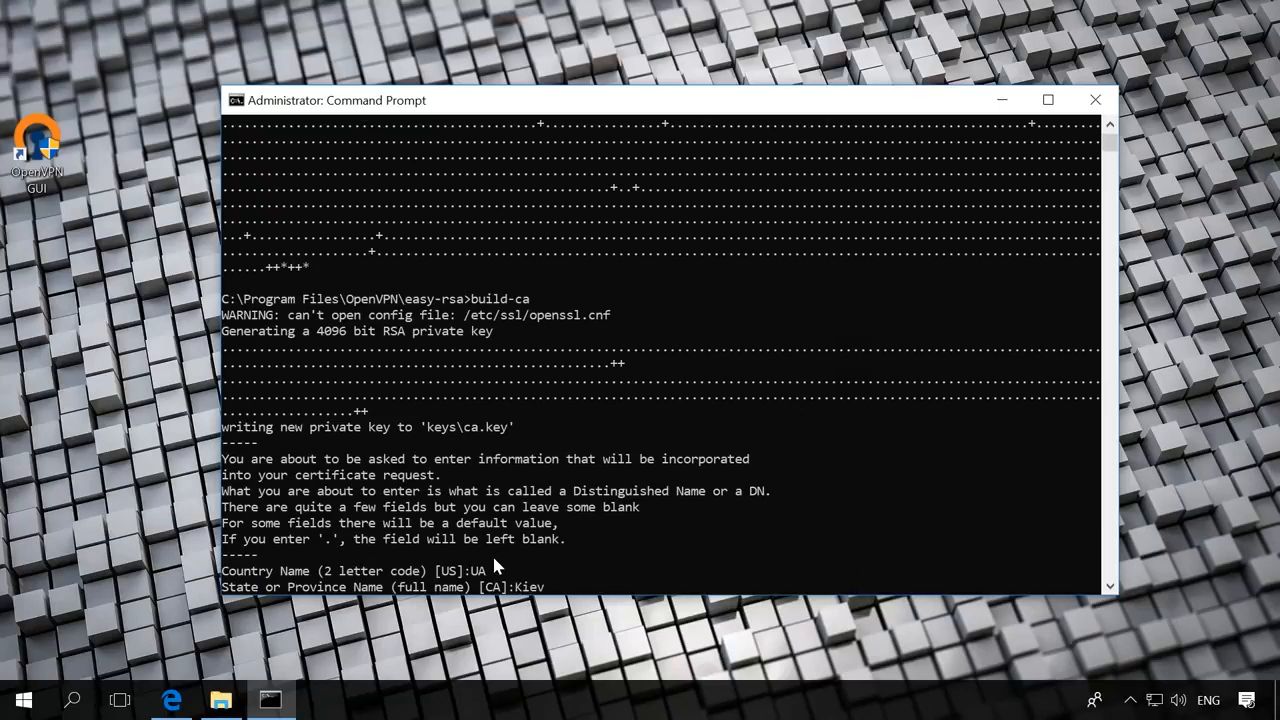
pyautogui.press('Return')
pyautogui.write('Kiev')
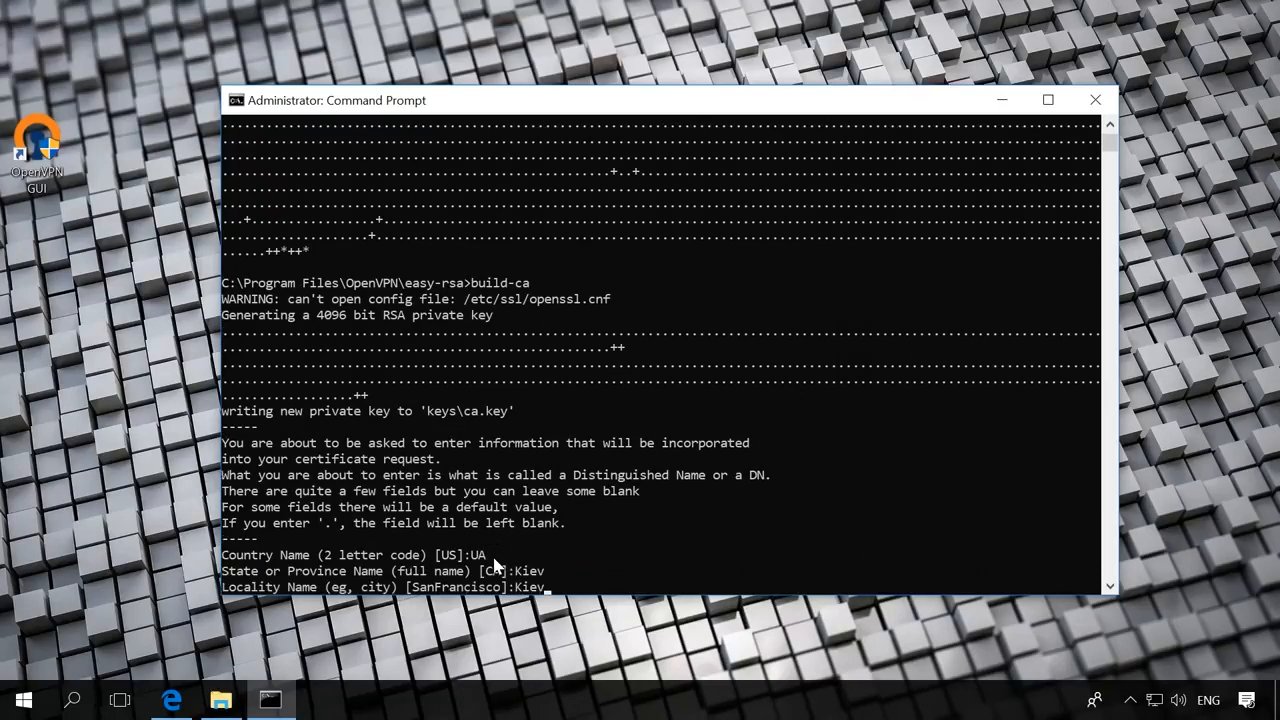
pyautogui.press('Return')
# - Enter unit support, common name ServerVPN, a blank name and the support e-mail
pyautogui.press('Return')
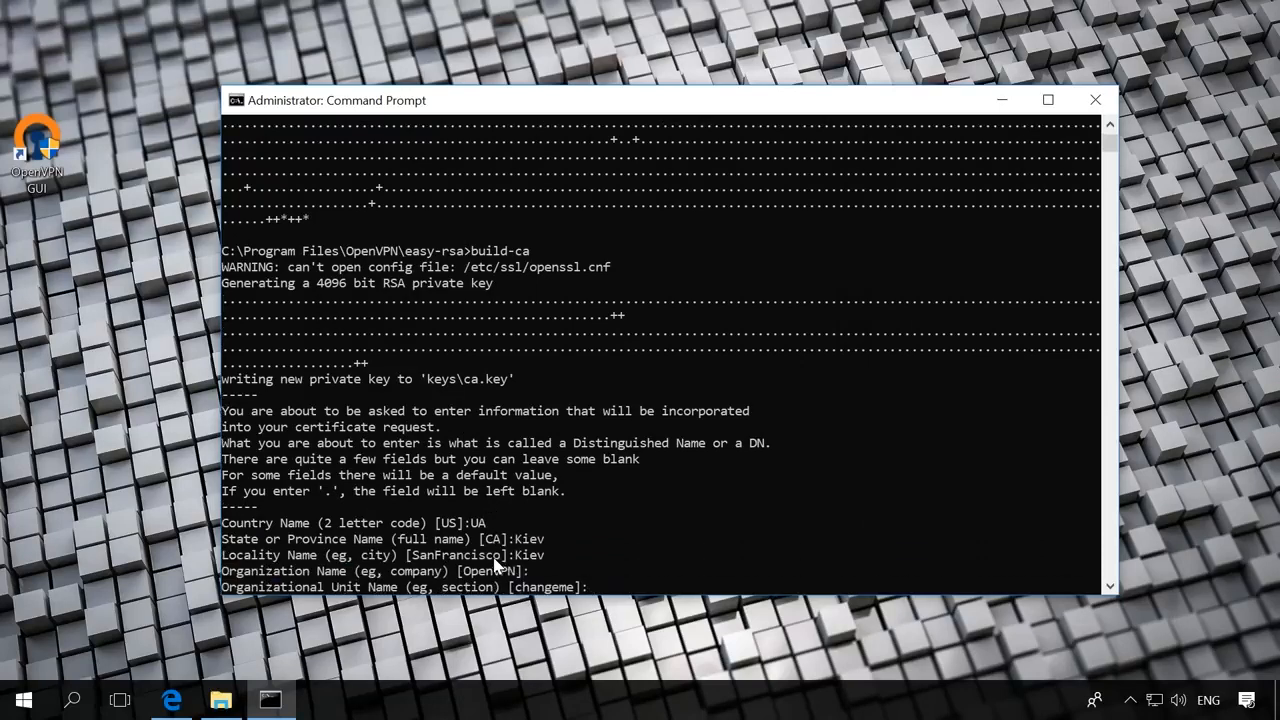
pyautogui.write('support')
pyautogui.press('Return')
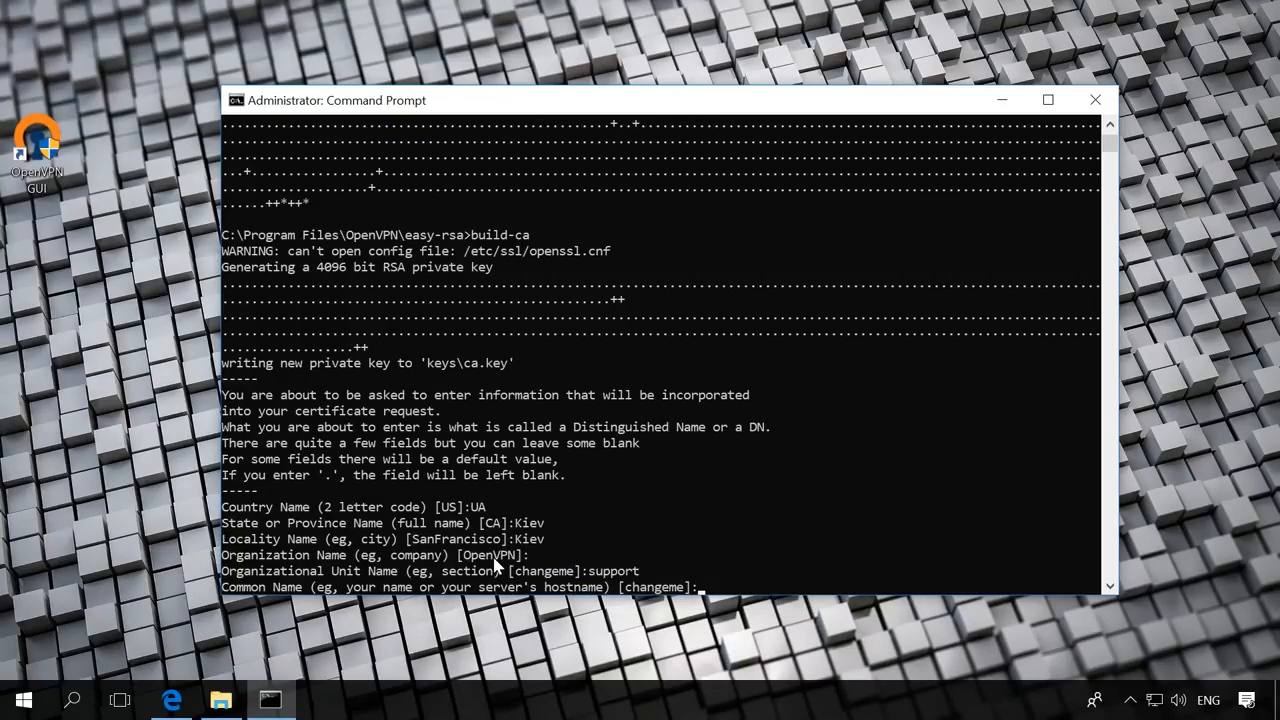
pyautogui.write('ServerVPN')
pyautogui.press('Return')
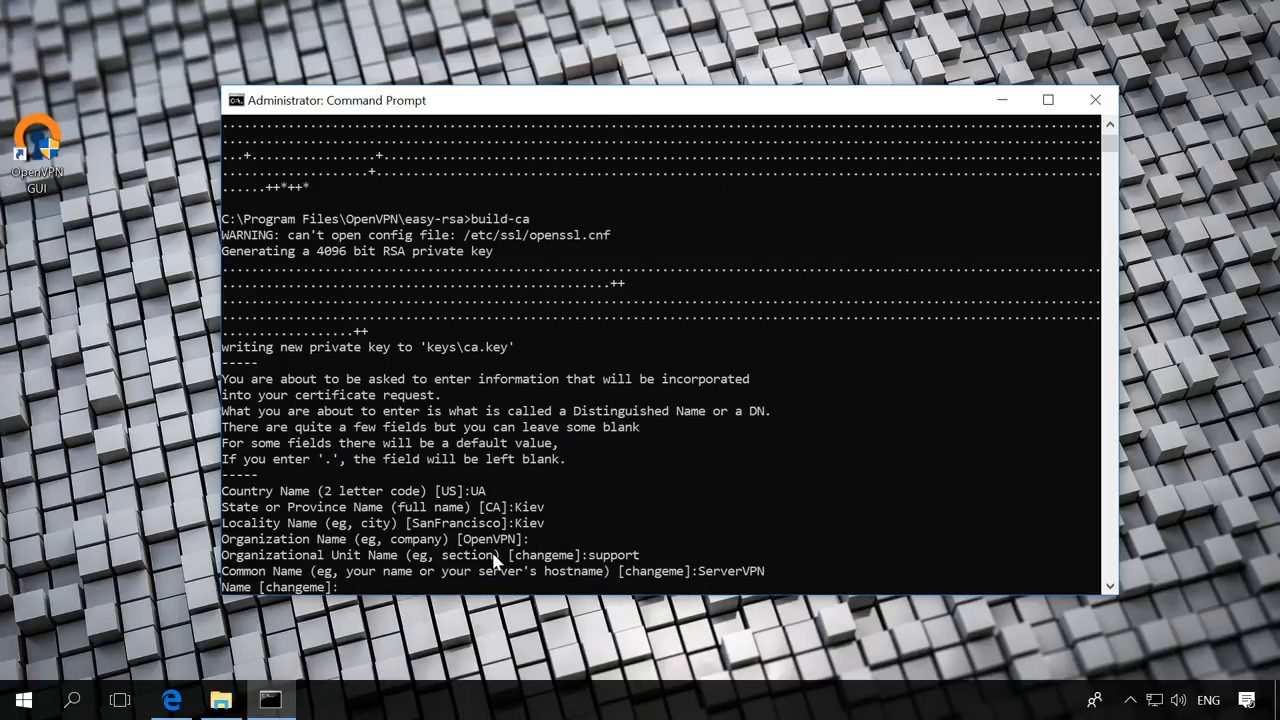
pyautogui.press('Return')
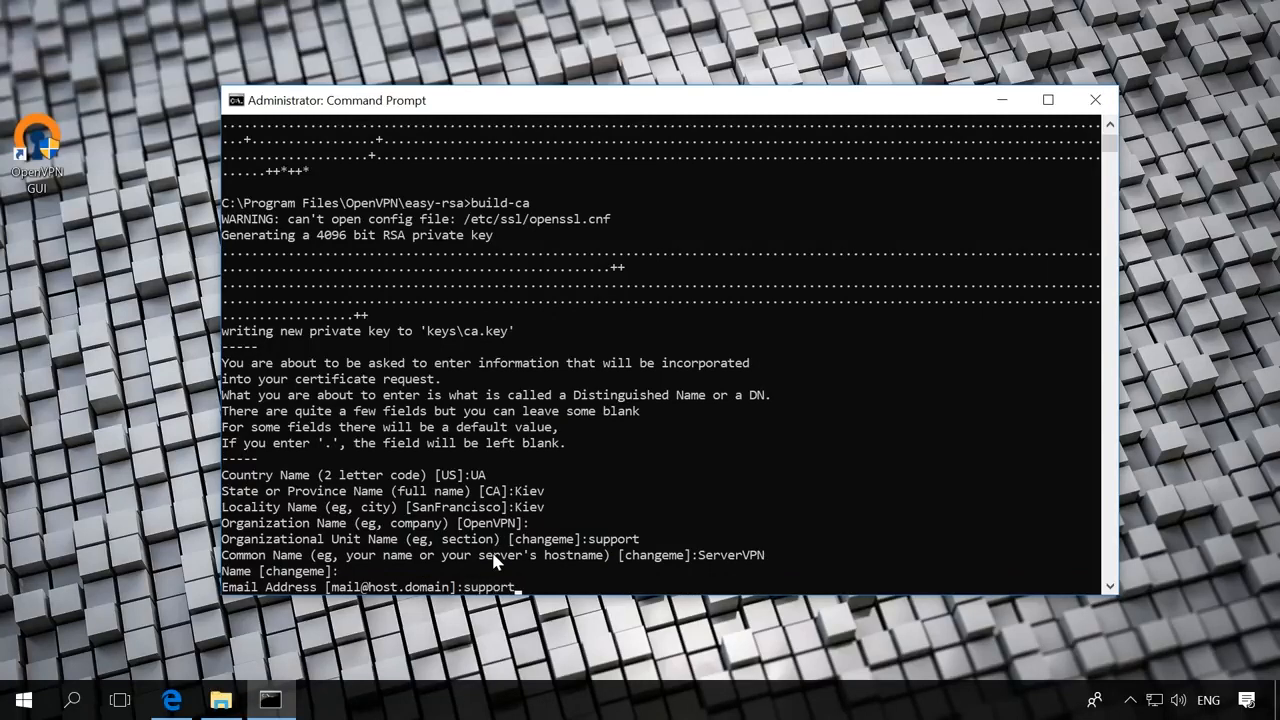
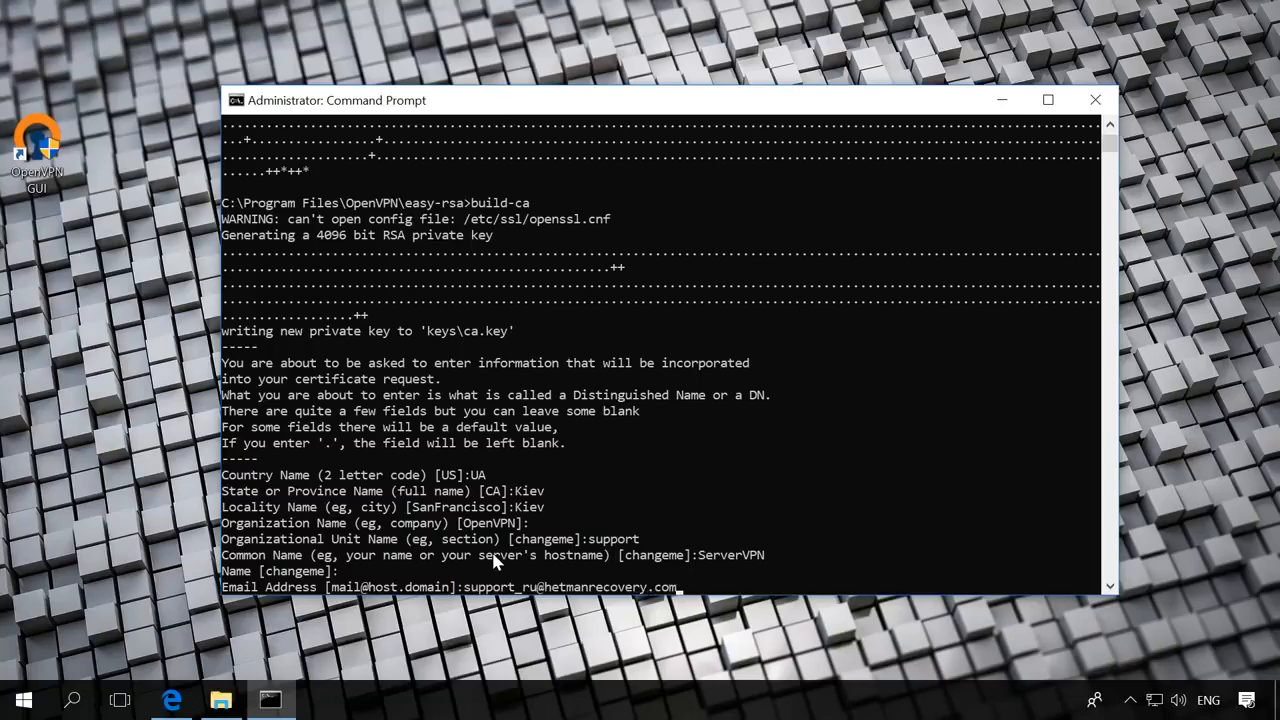
pyautogui.press('Return')
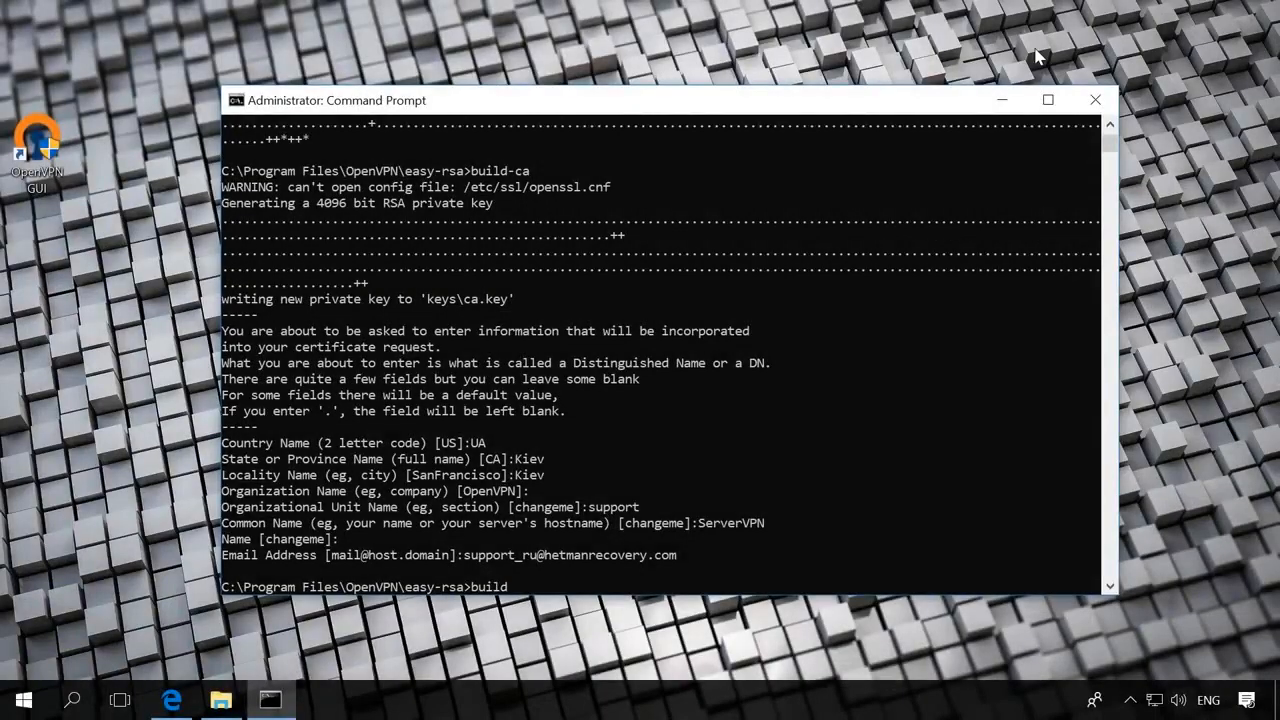
# - Run build-key-server ServerVPN, accepting the defaults for every certificate field
pyautogui.write('-key-server ServerVPN')
pyautogui.press('Return')
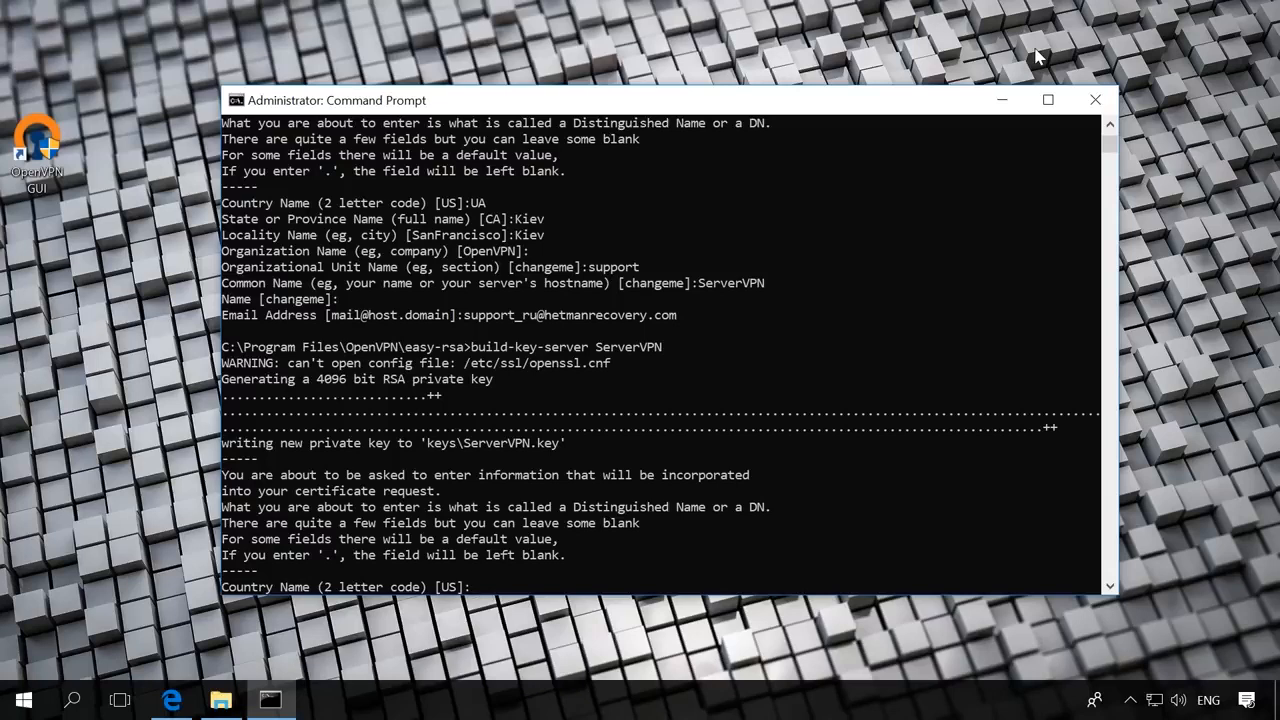
pyautogui.press('Return')
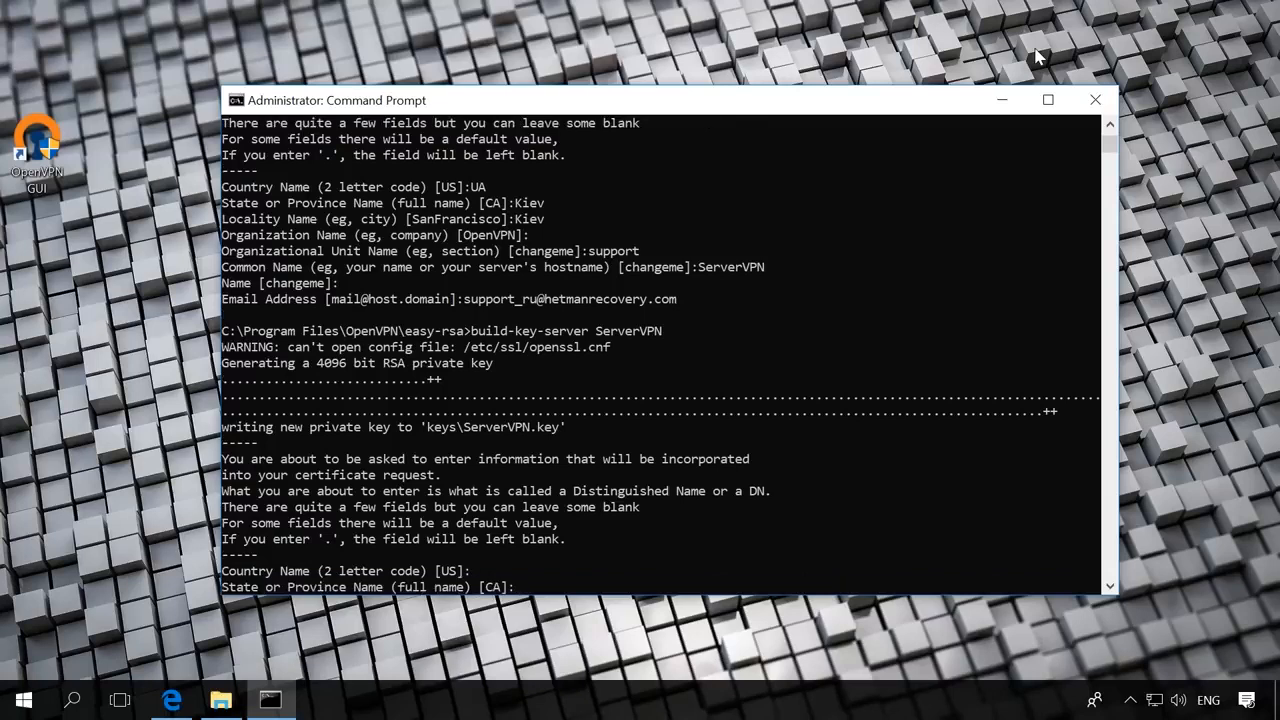
pyautogui.press('Return')
pyautogui.press('Return')
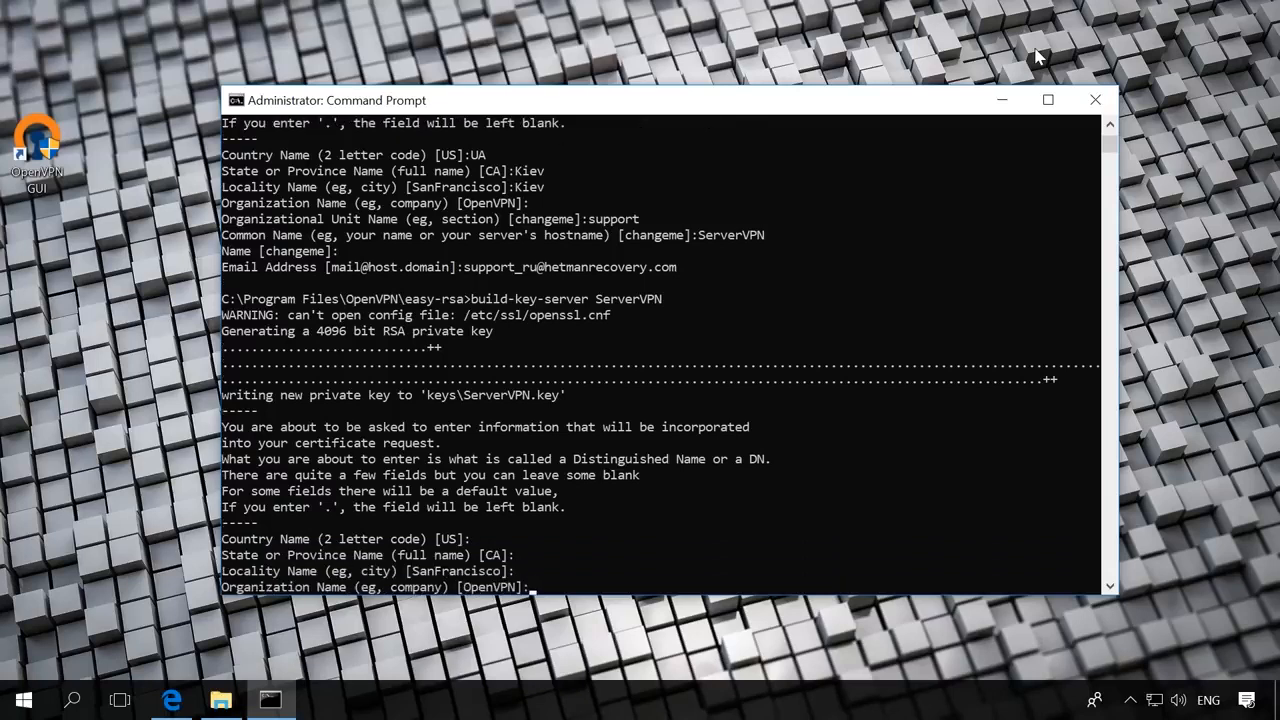
pyautogui.press('Return')
pyautogui.press('Return')
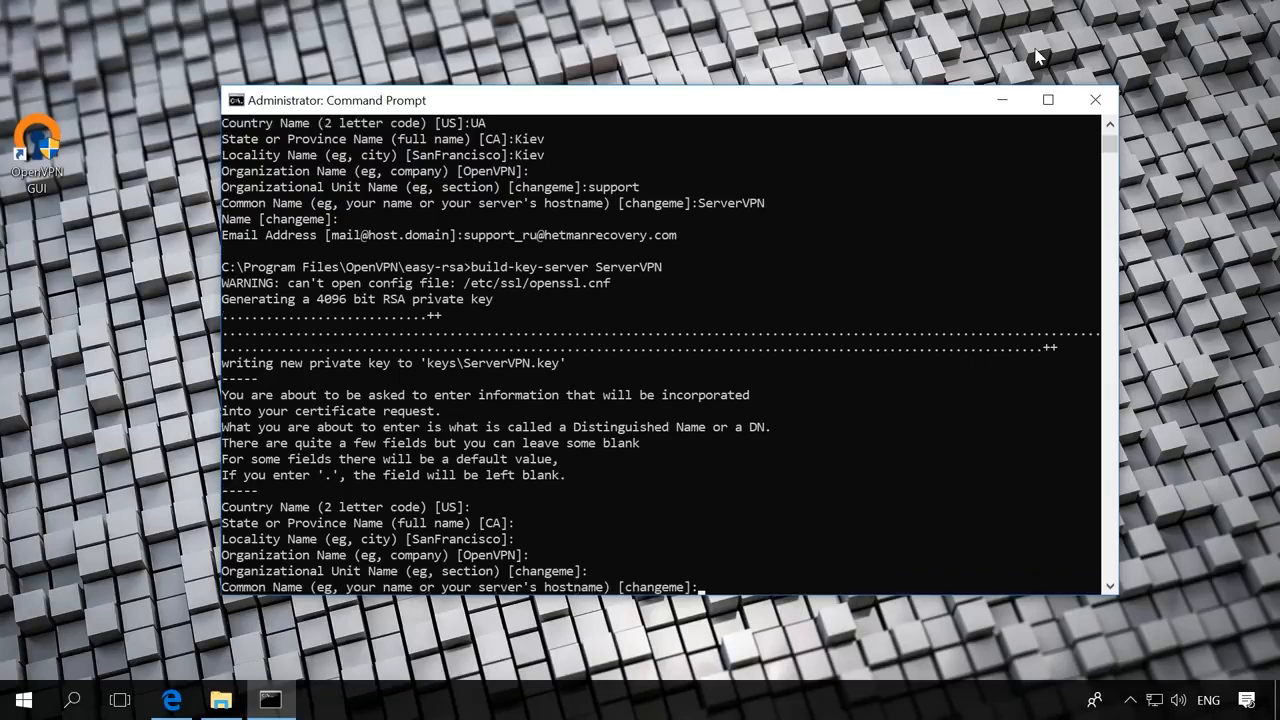
pyautogui.press('Return')
pyautogui.press('Return')
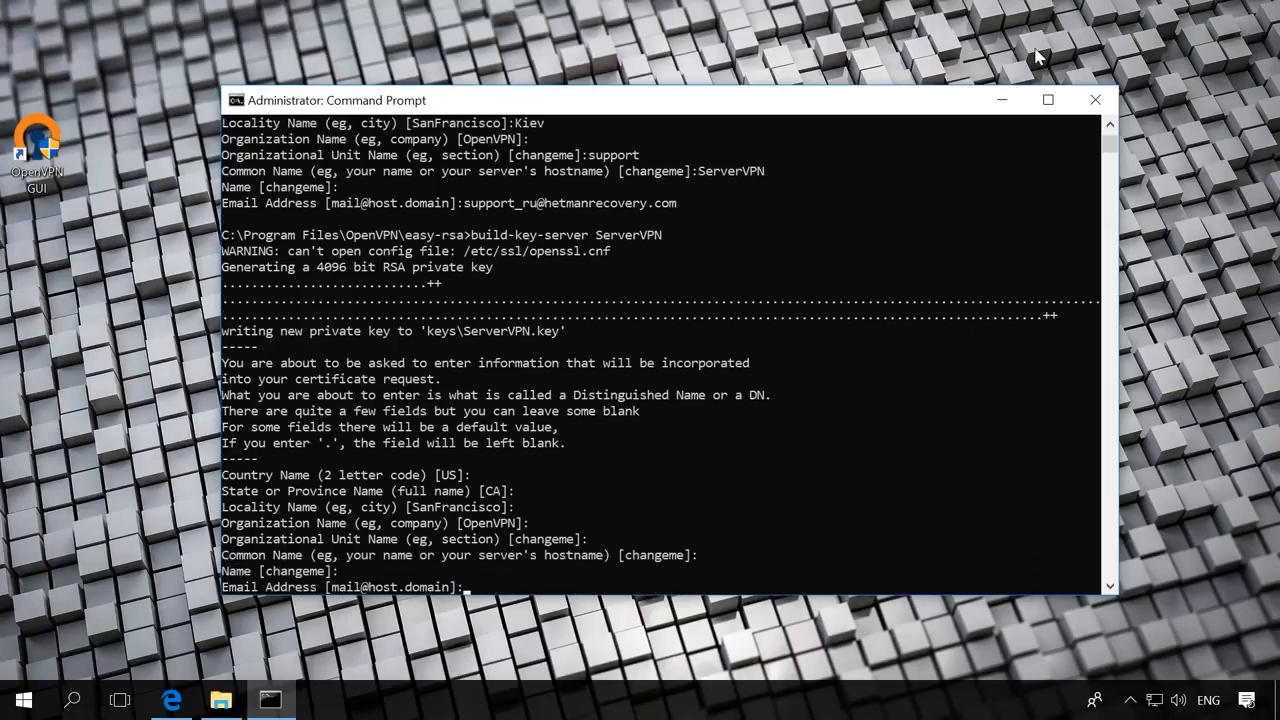
pyautogui.press('Return')
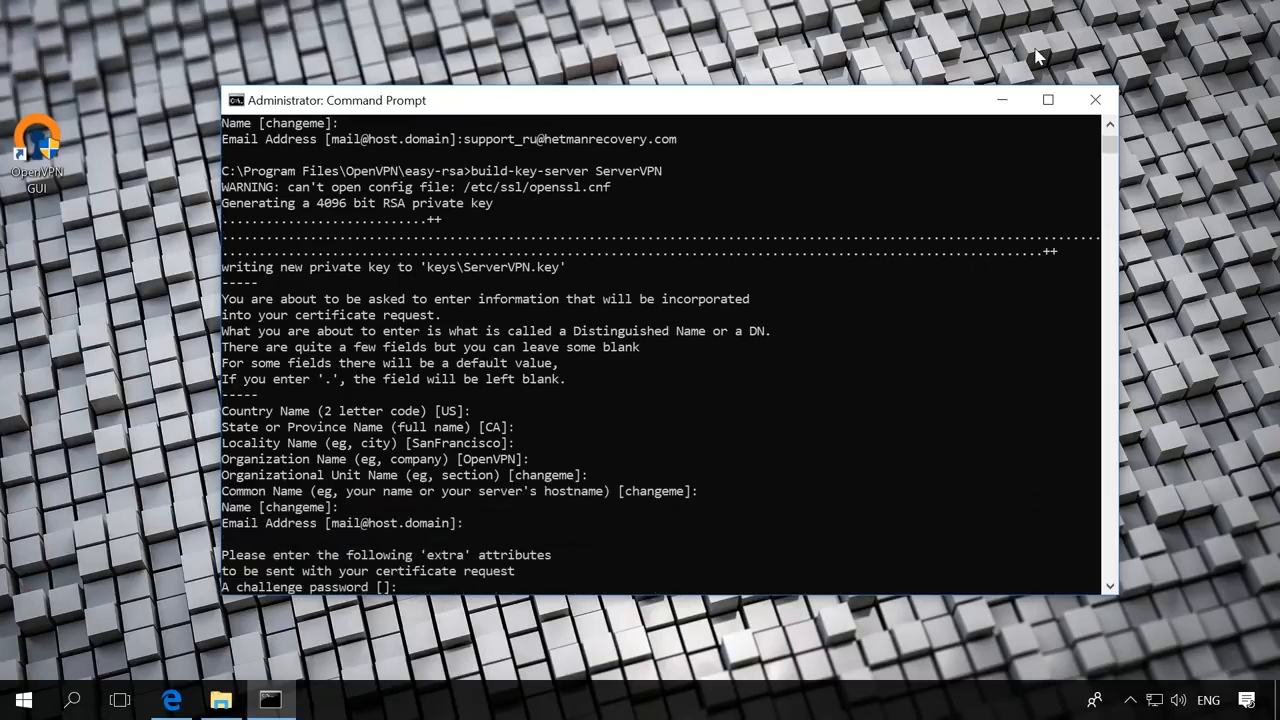
pyautogui.press('Return')
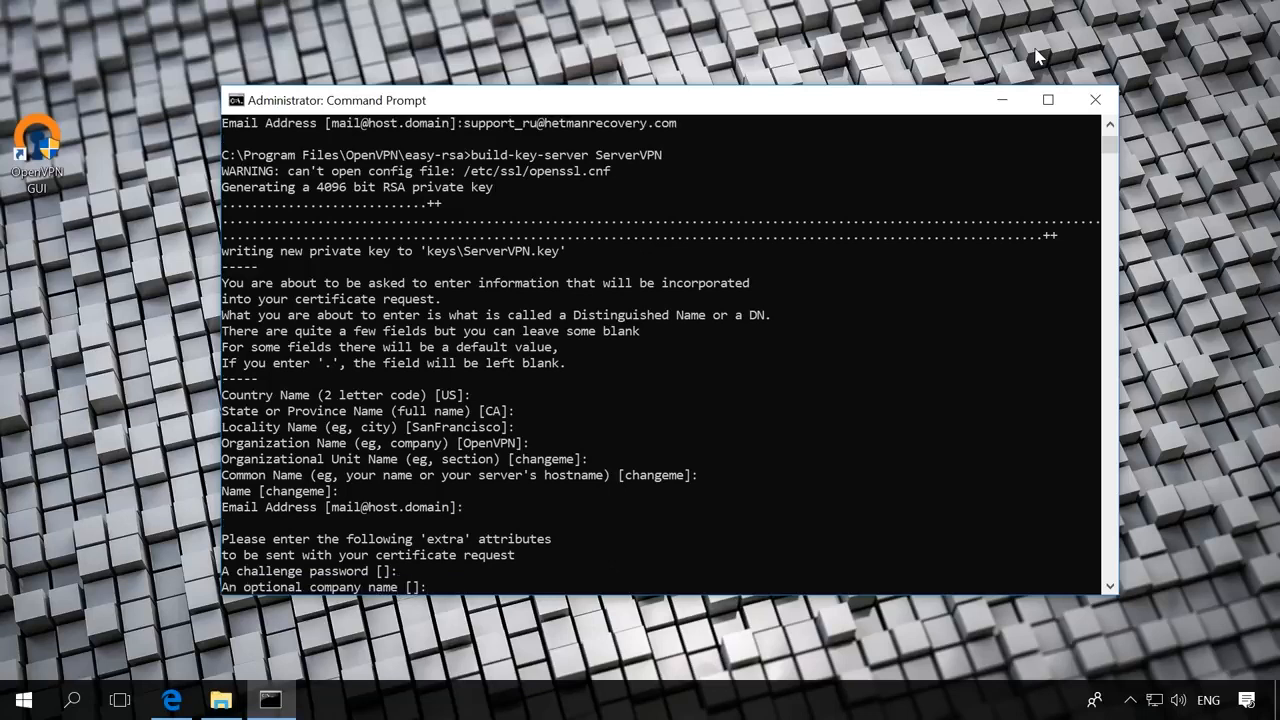
pyautogui.press('Return')
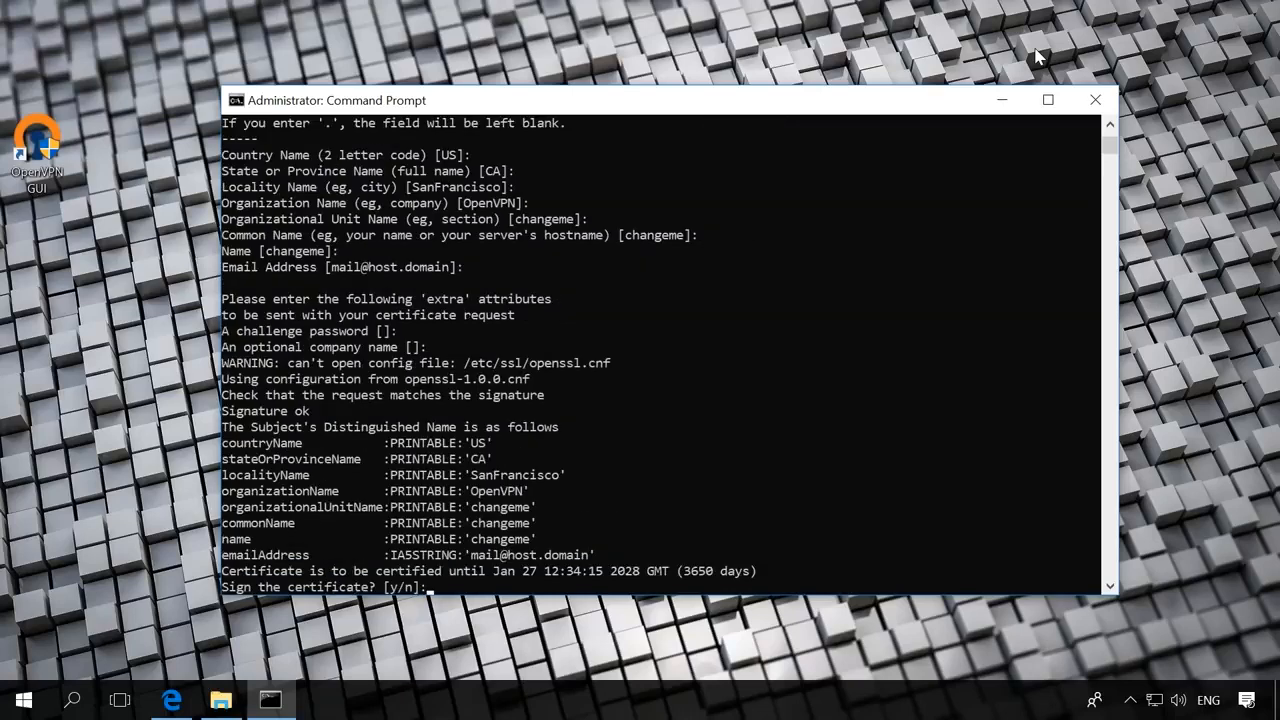
# - Answer y to sign and y to commit the ServerVPN certificate
pyautogui.write('y')
pyautogui.press('Return')
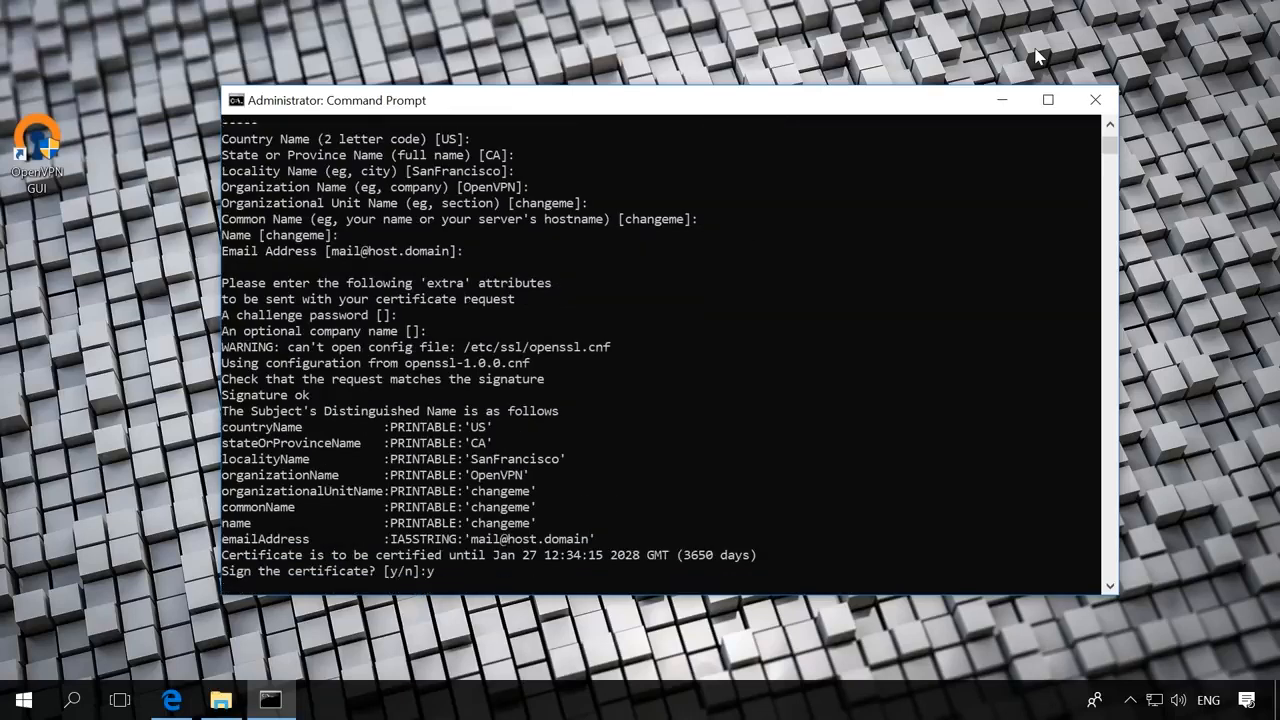
pyautogui.write('y')
pyautogui.press('Return')
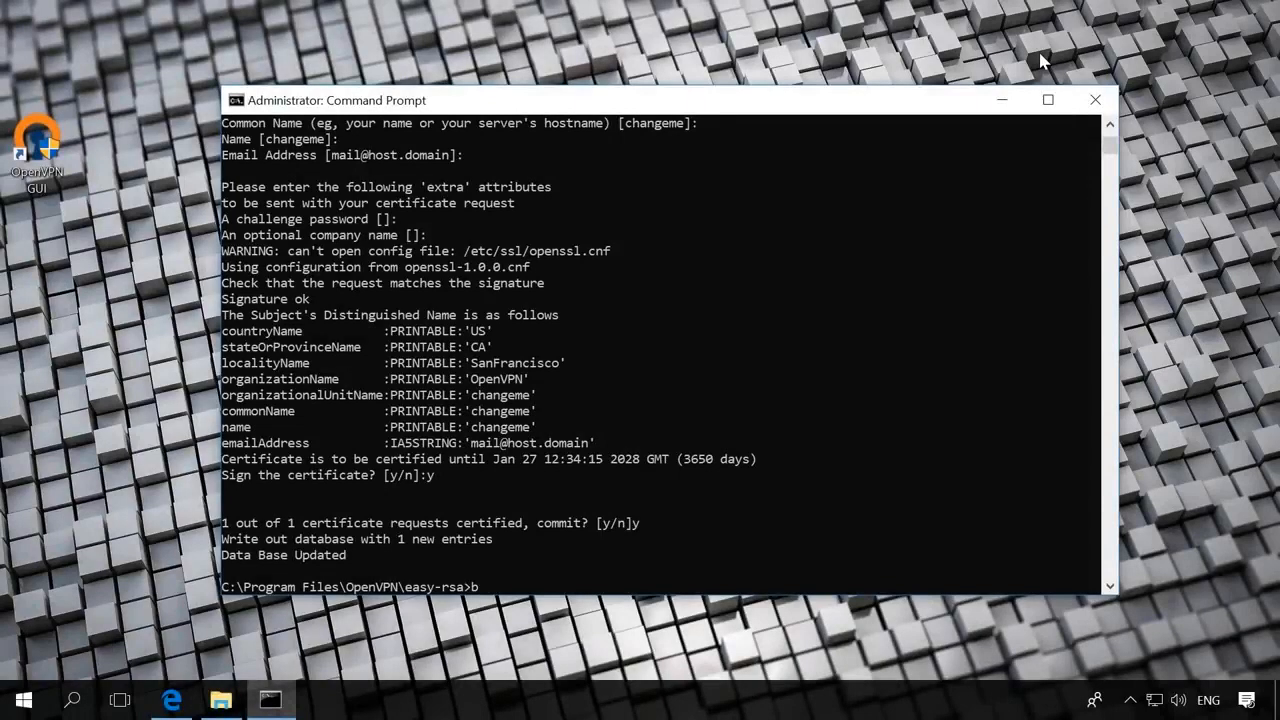
# - Run build-key ClientVPN, keeping the defaults and entering ClientVPN as the common name
pyautogui.write('uild-key ClientVPN')
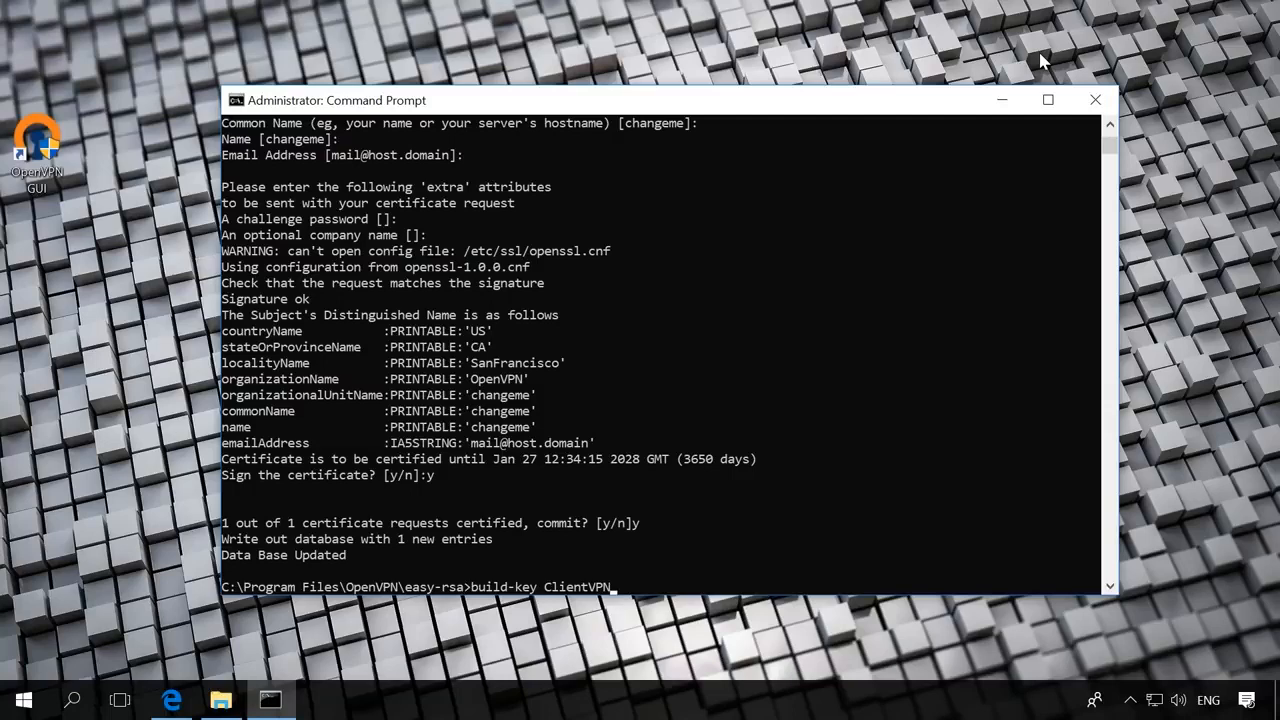
pyautogui.press('Return')
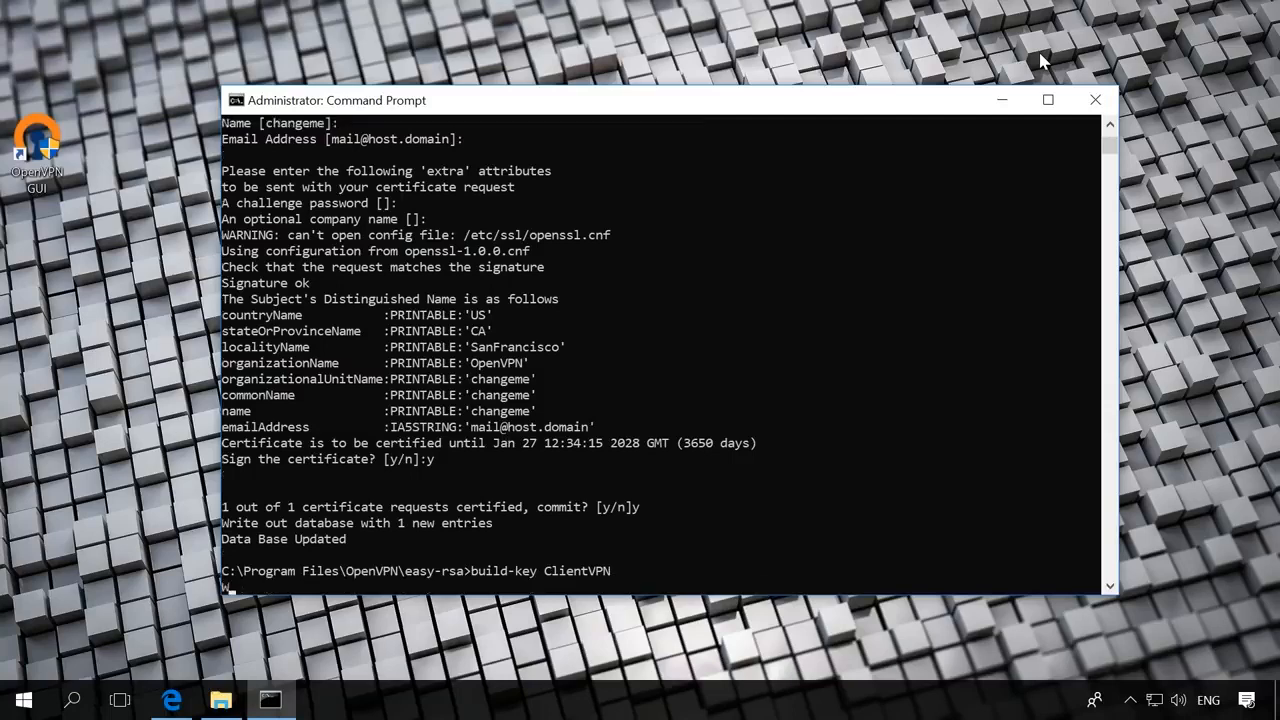
pyautogui.press('Return')
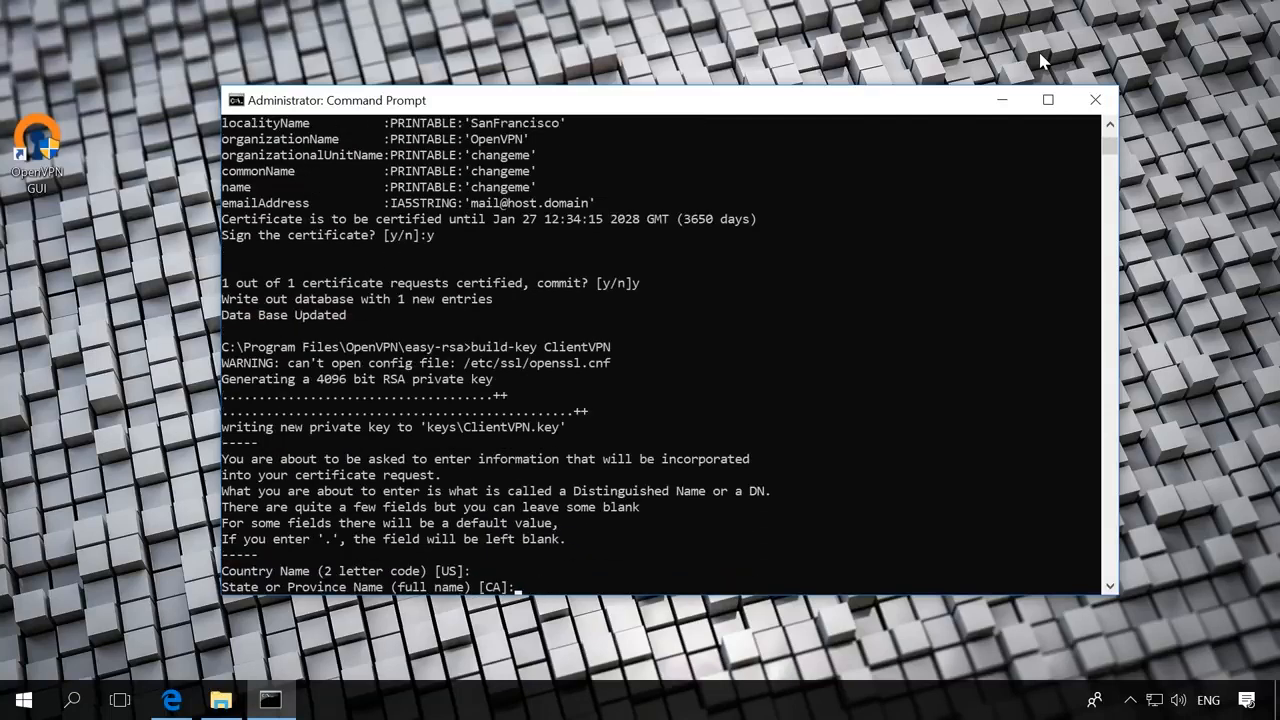
pyautogui.press('Return')
pyautogui.press('Return')
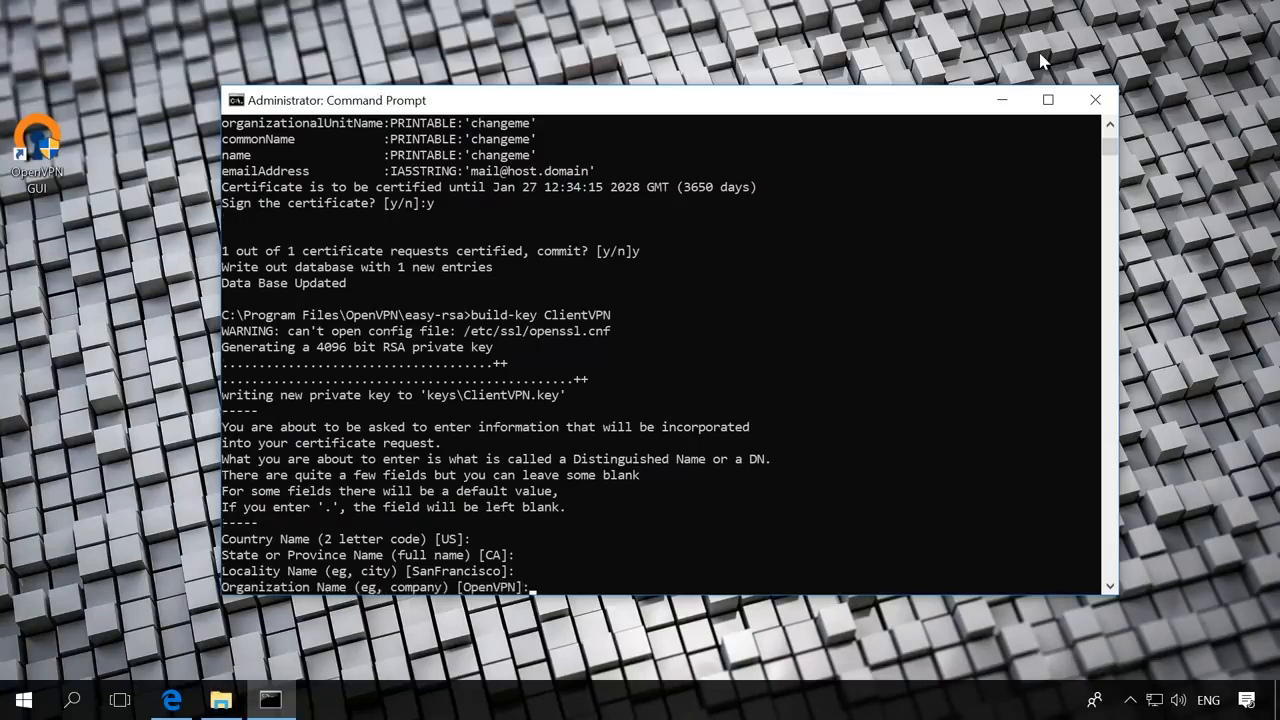
pyautogui.press('Return')
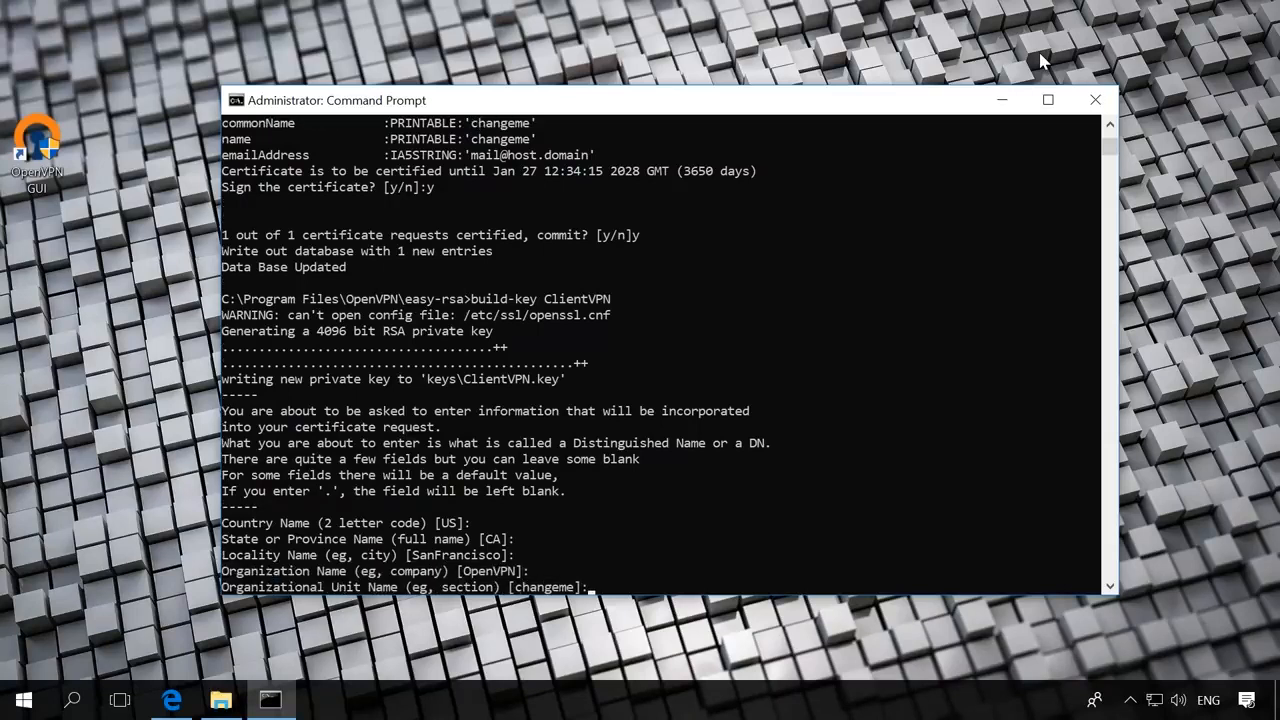
pyautogui.press('Return')
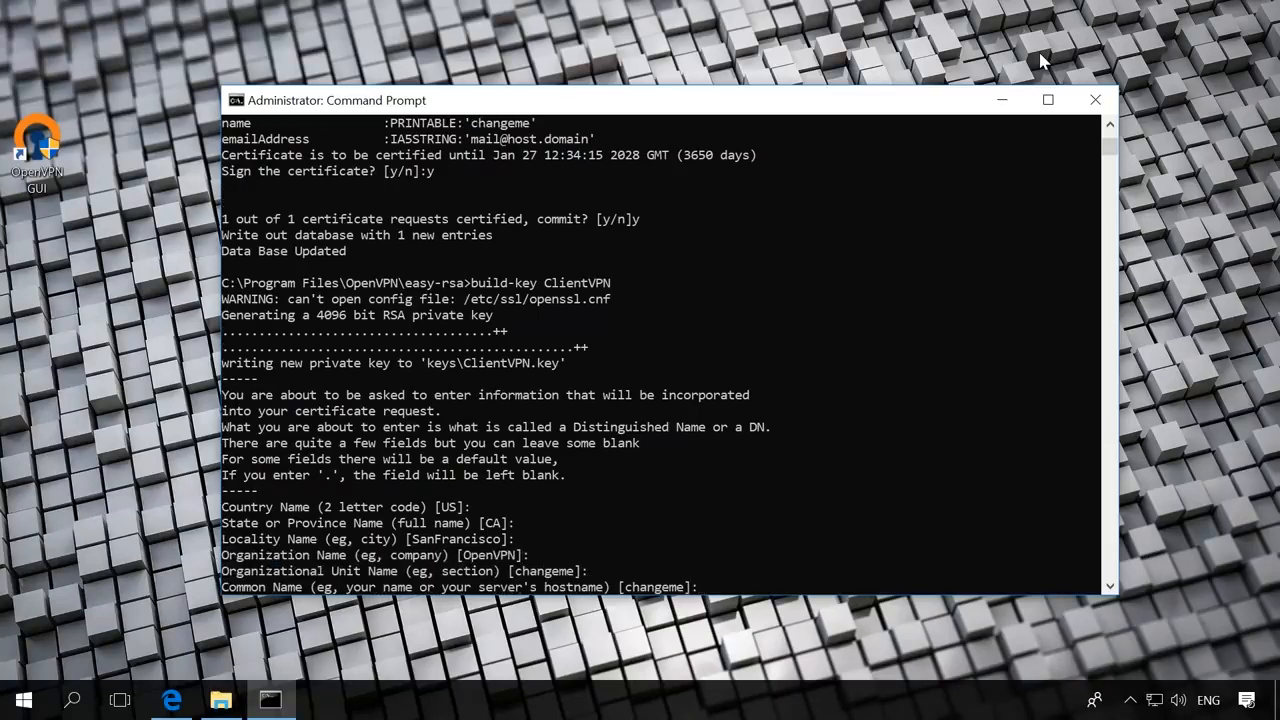
pyautogui.write('ClientVPN')
pyautogui.press('Return')
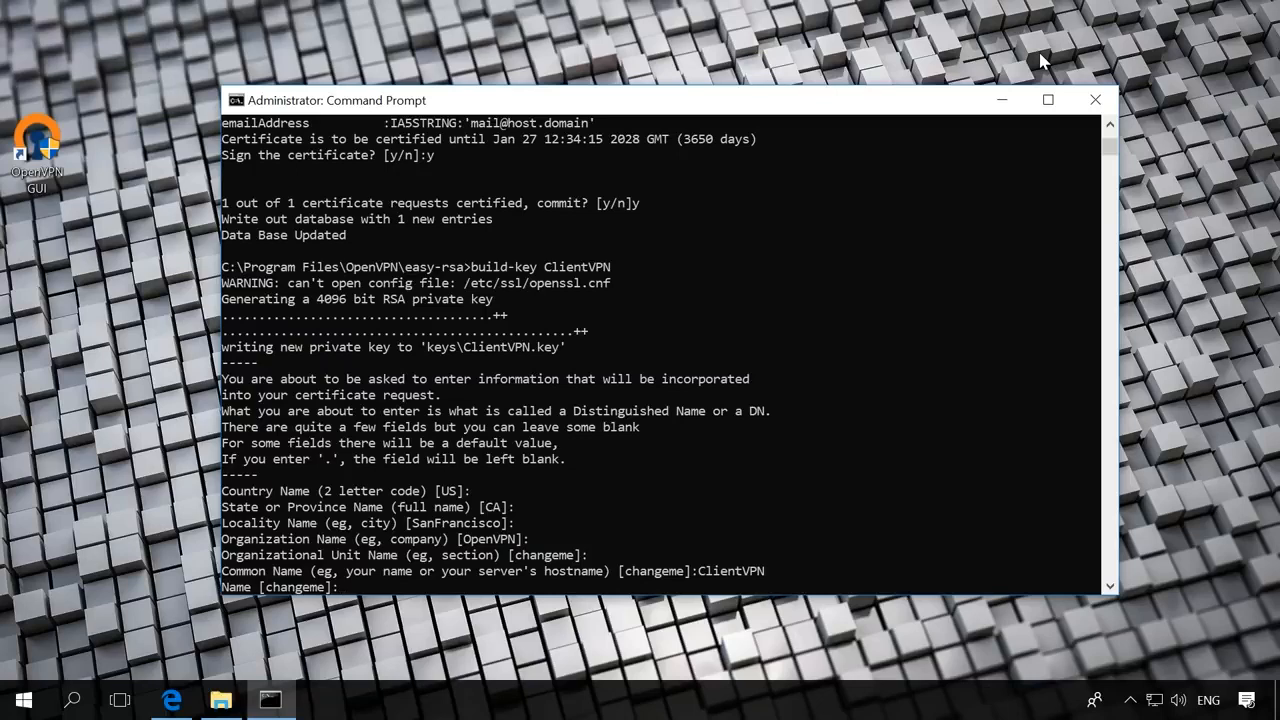
pyautogui.press('Return')
# - Sign and commit the ClientVPN certificate, then enter openvpn --genkey --secret keys/ta.key
pyautogui.press('Return')
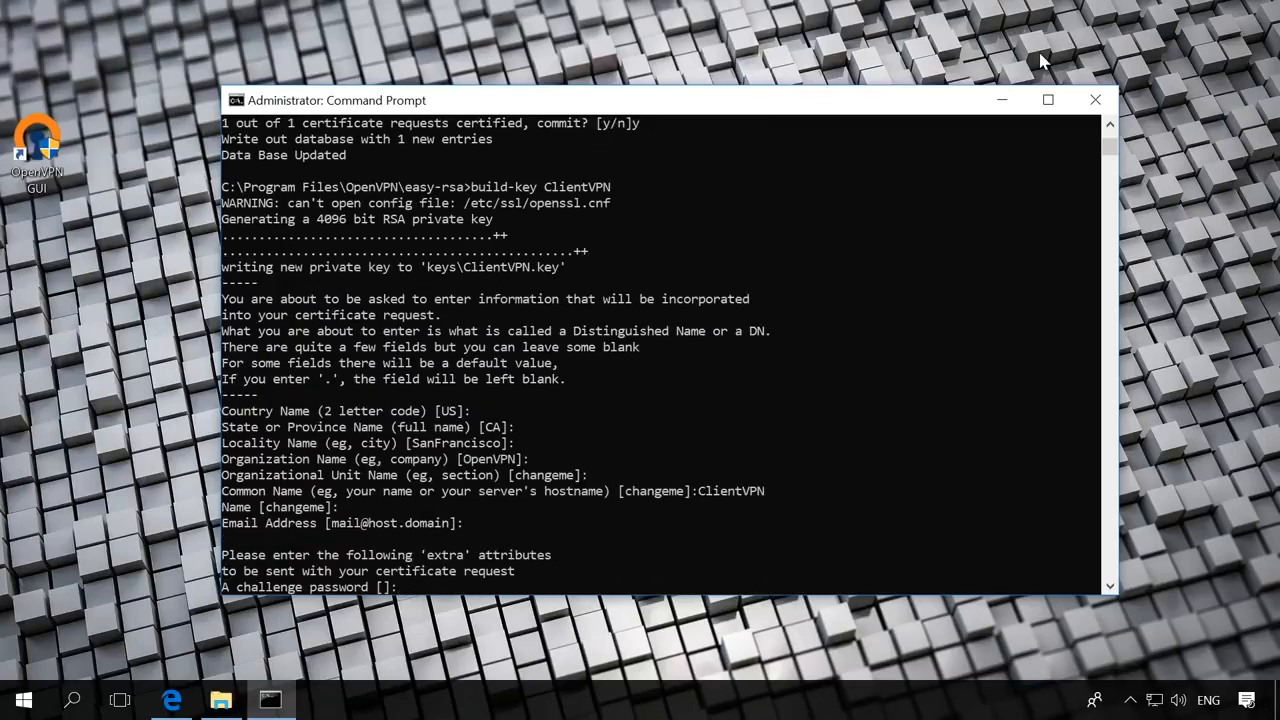
pyautogui.press('Return')
pyautogui.press('Return')
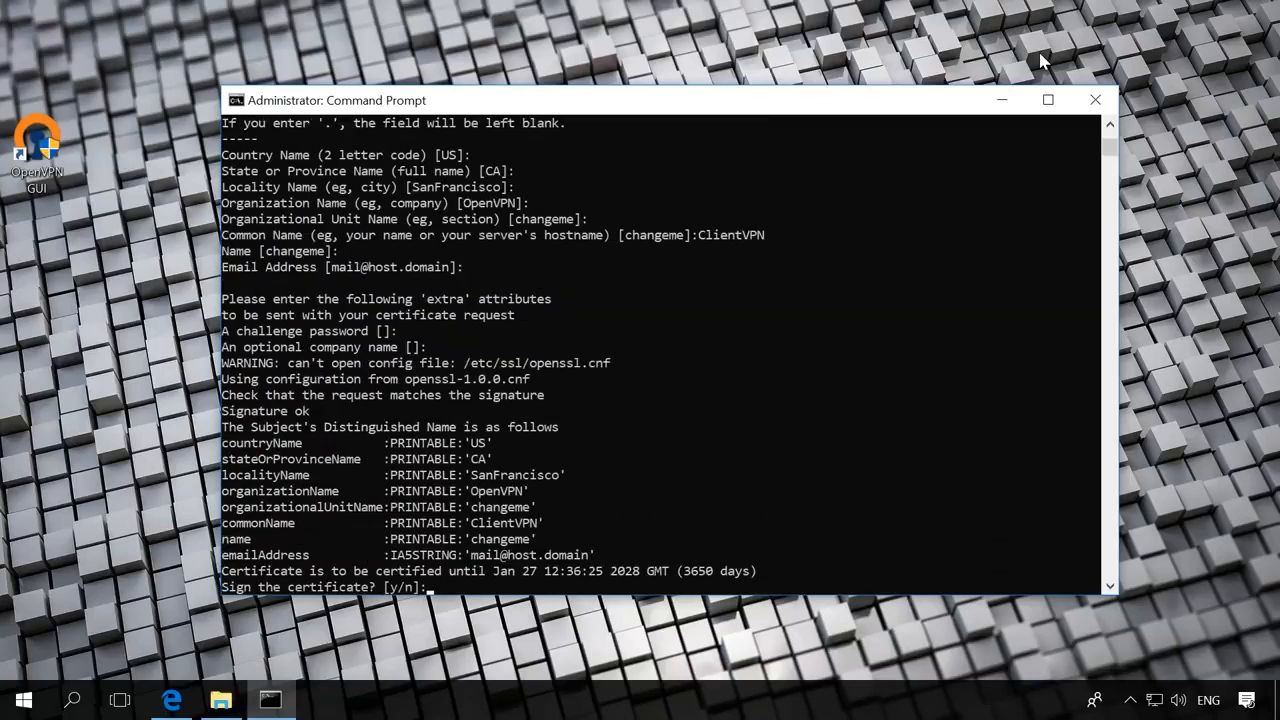
pyautogui.write('y')
pyautogui.press('Return')
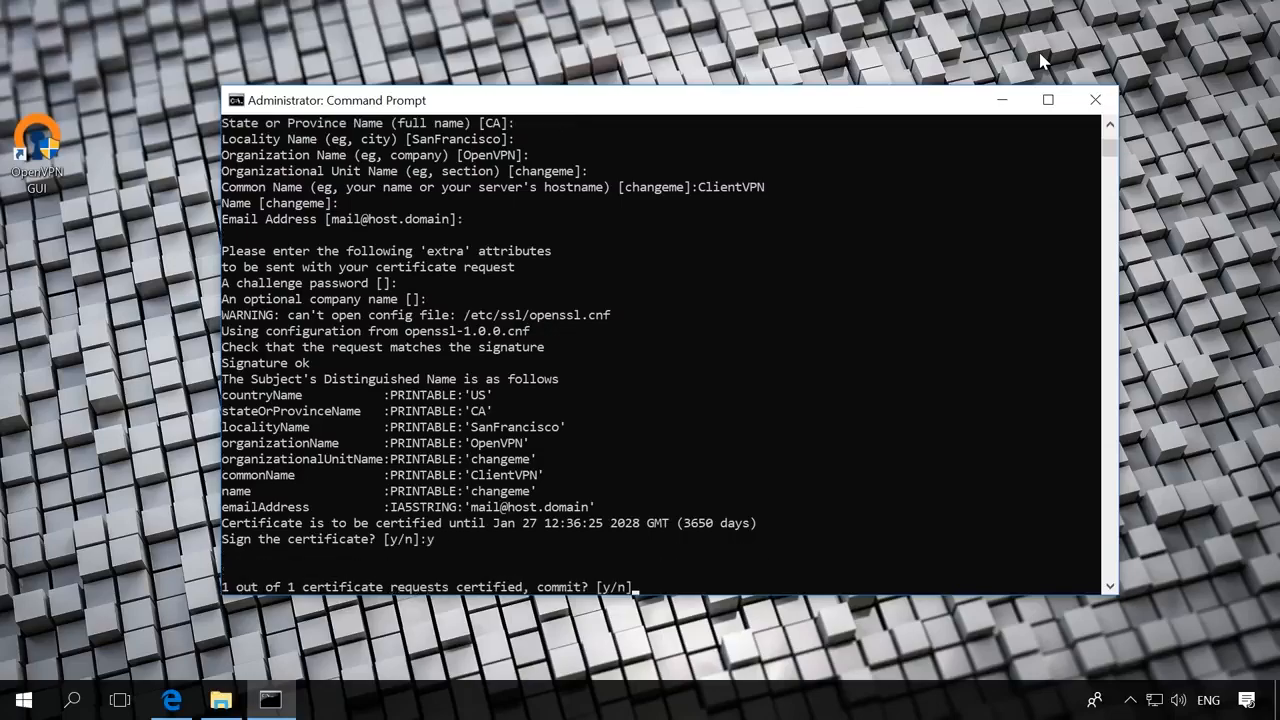
pyautogui.write('y')
pyautogui.press('Return')
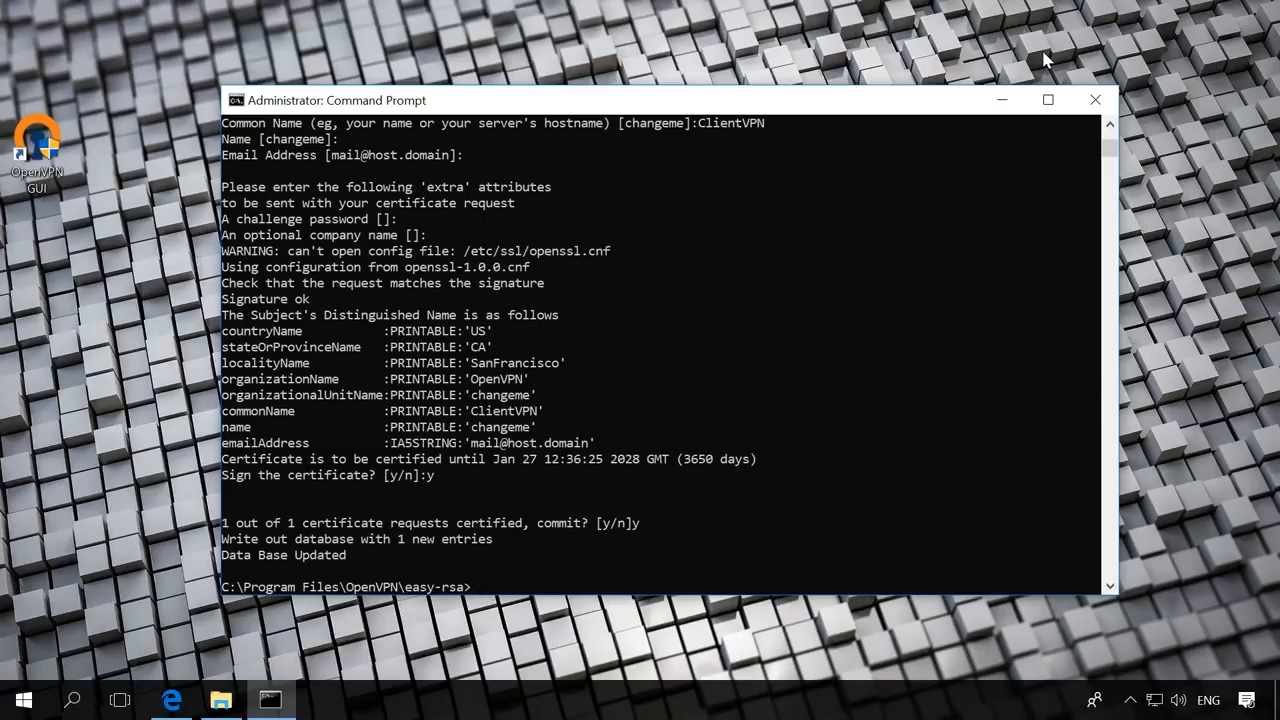
pyautogui.write('openvpn --genkey --secret')
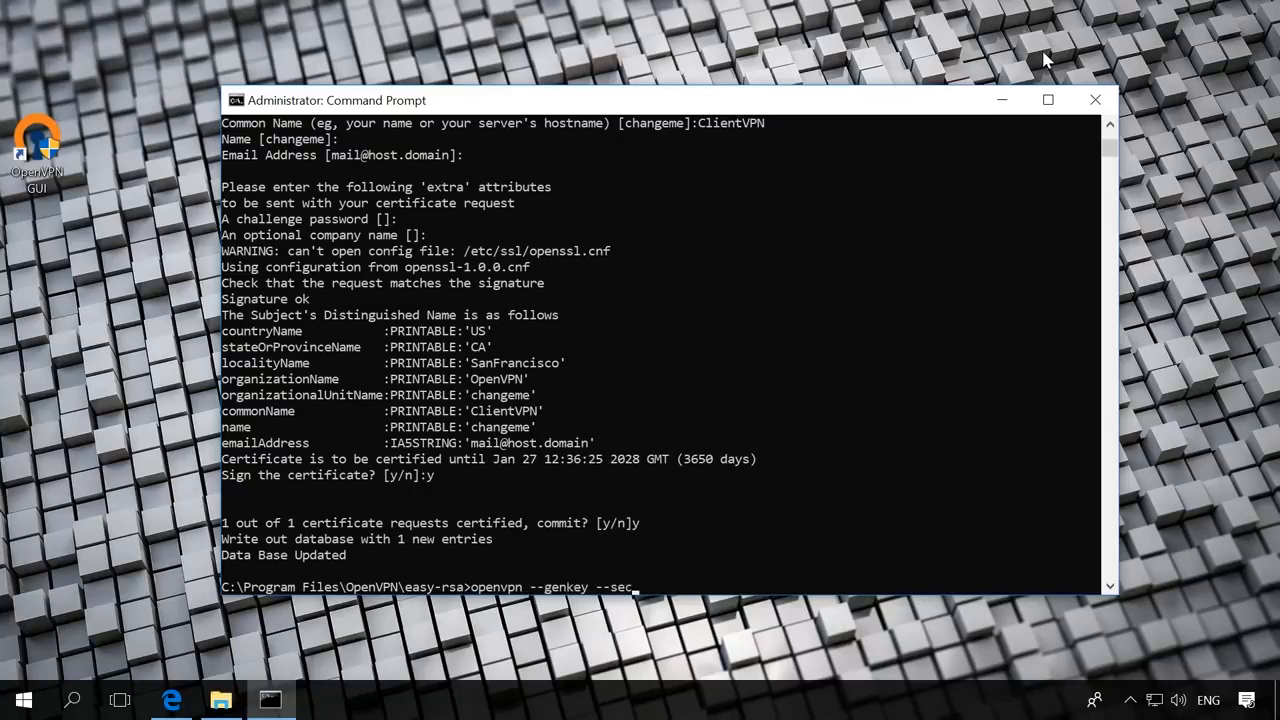
pyautogui.write(' keys/ta.key')
# - Run openvpn --genkey --secret keys/ta.key to create ta.key in the keys folder
pyautogui.press('Return')
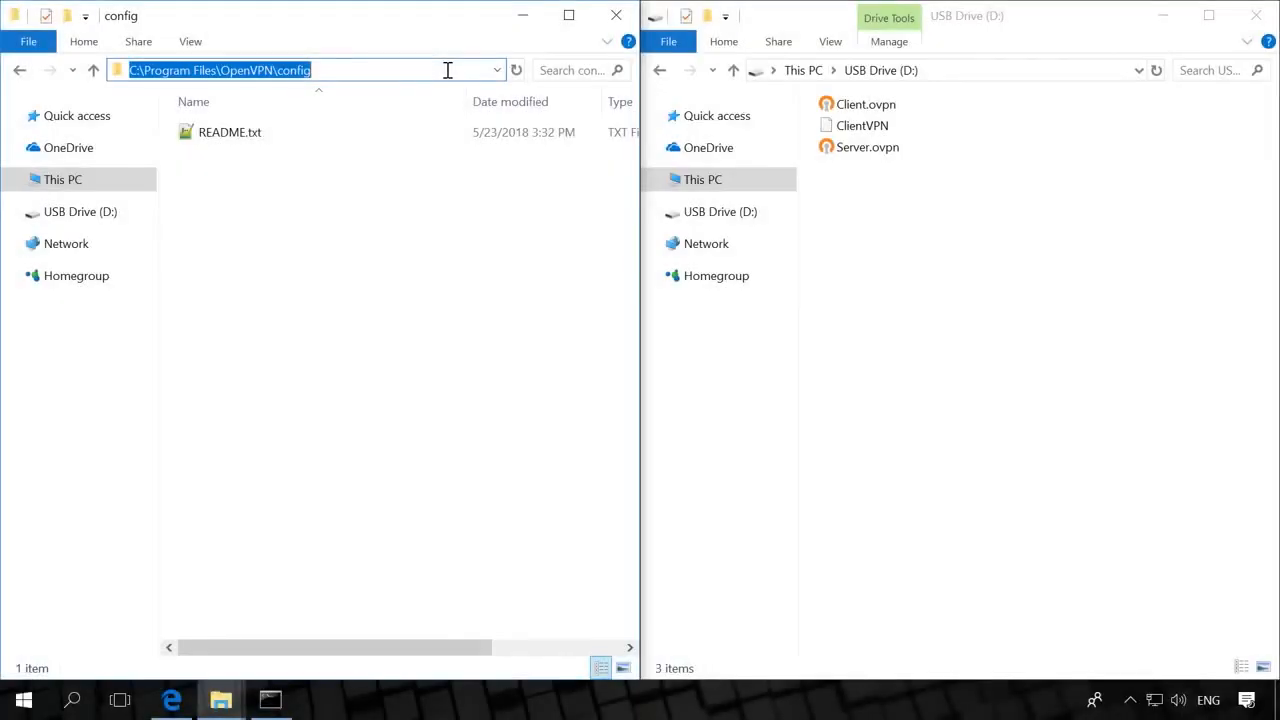
# - Copy Server.ovpn from USB Drive (D:) into OpenVPN\config, granting administrator permission
pyautogui.click(418, 200)
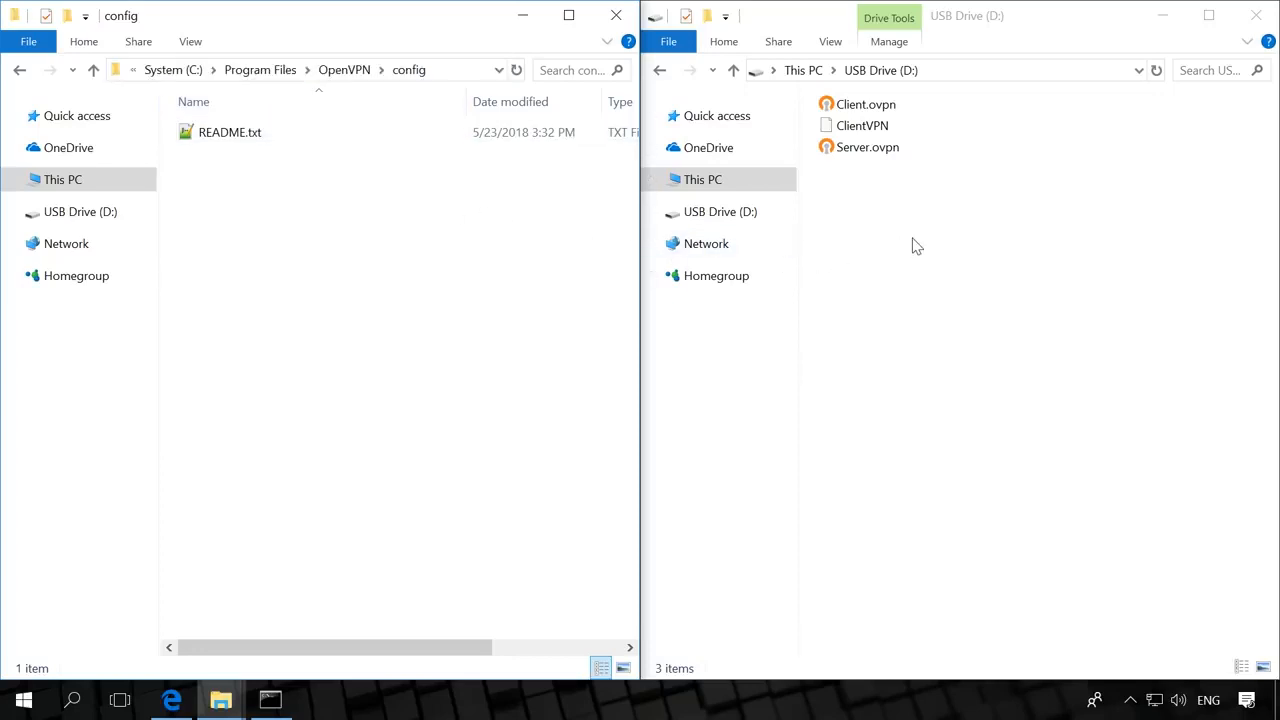
pyautogui.click(871, 154)
pyautogui.rightClick(871, 152)
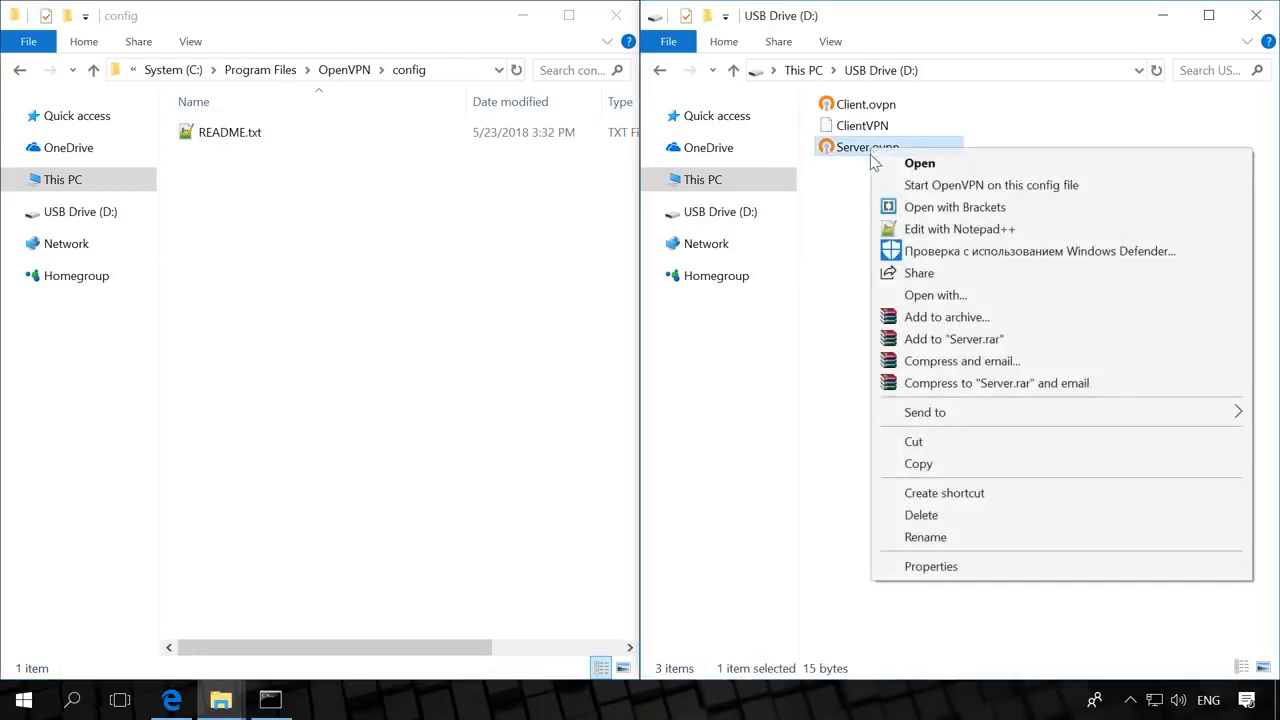
pyautogui.click(918, 463)
pyautogui.rightClick(325, 237)
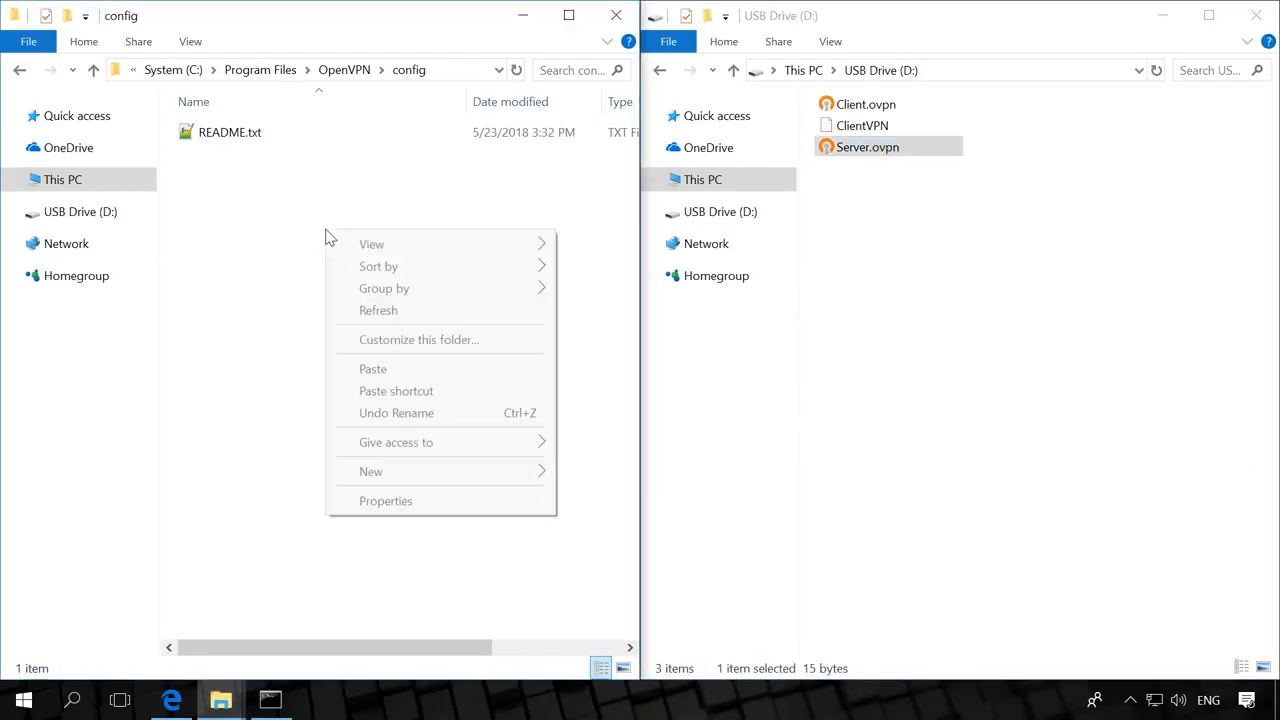
pyautogui.click(385, 375)
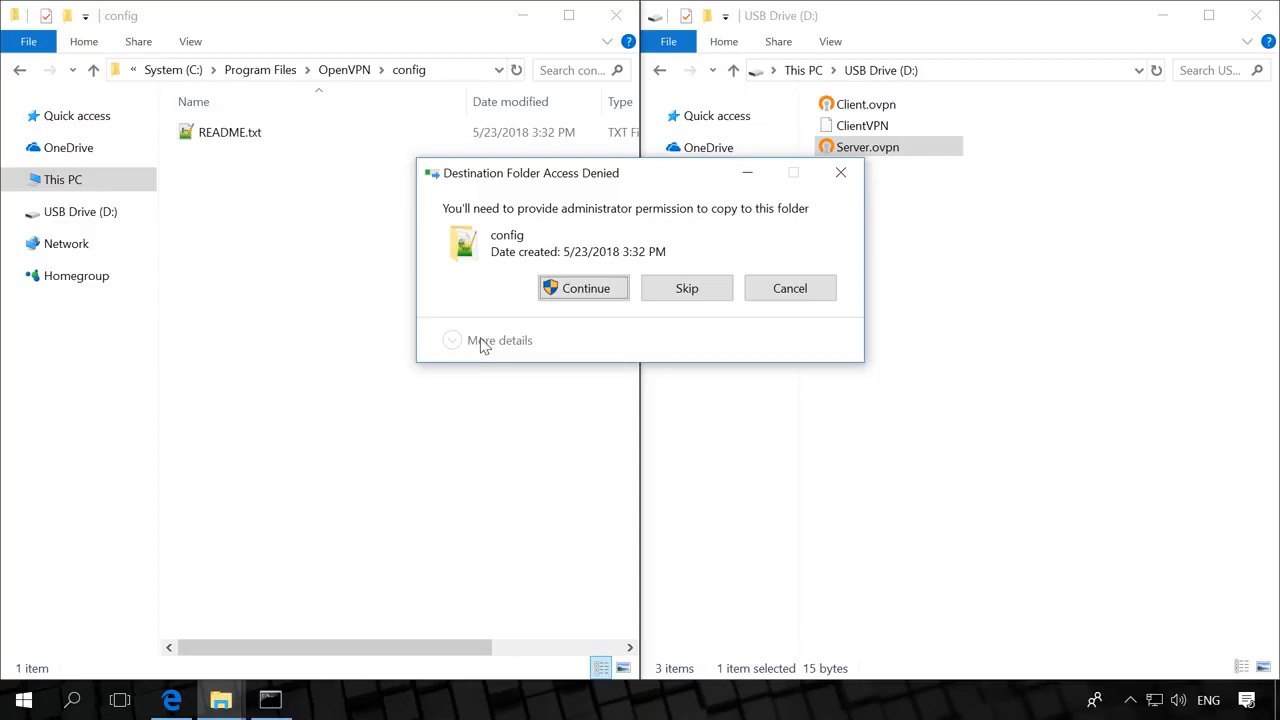
pyautogui.click(577, 290)
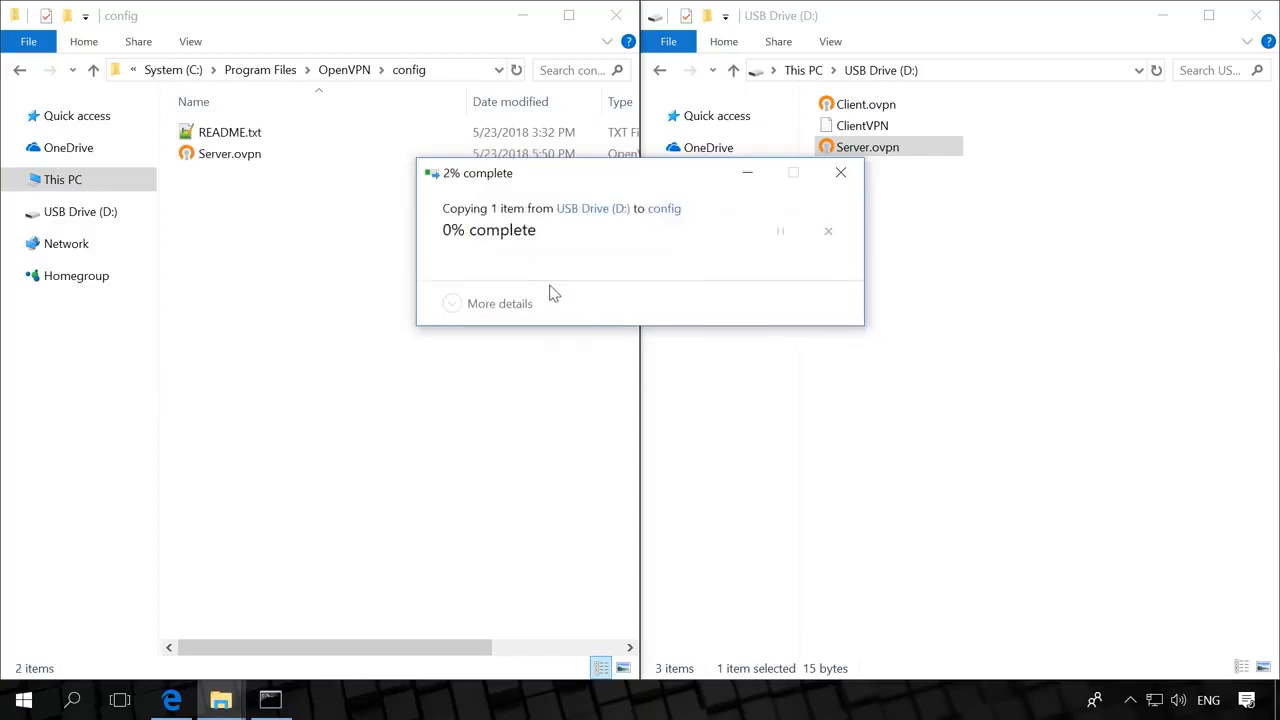
pyautogui.rightClick(268, 156)
# - Open Server.ovpn in Notepad++ and review its dev-node, mode server and port 12345 lines
pyautogui.click(320, 233)
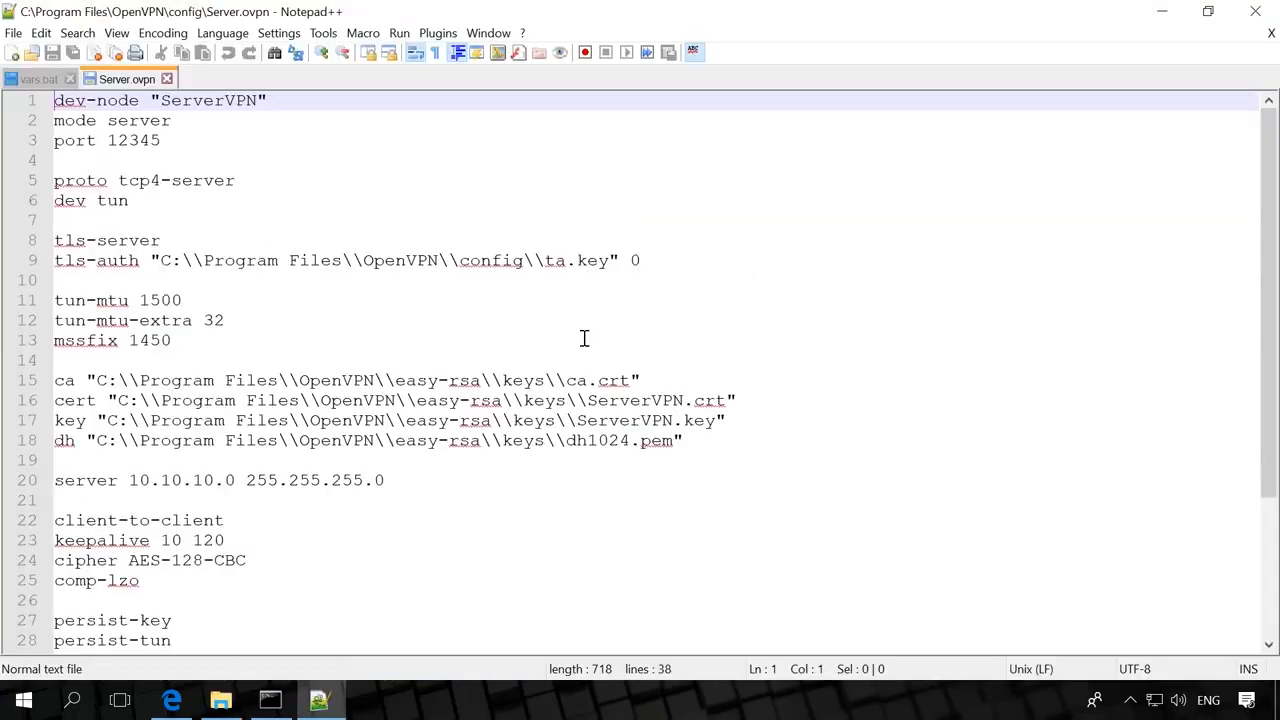
pyautogui.click(290, 103)
pyautogui.click(212, 120)
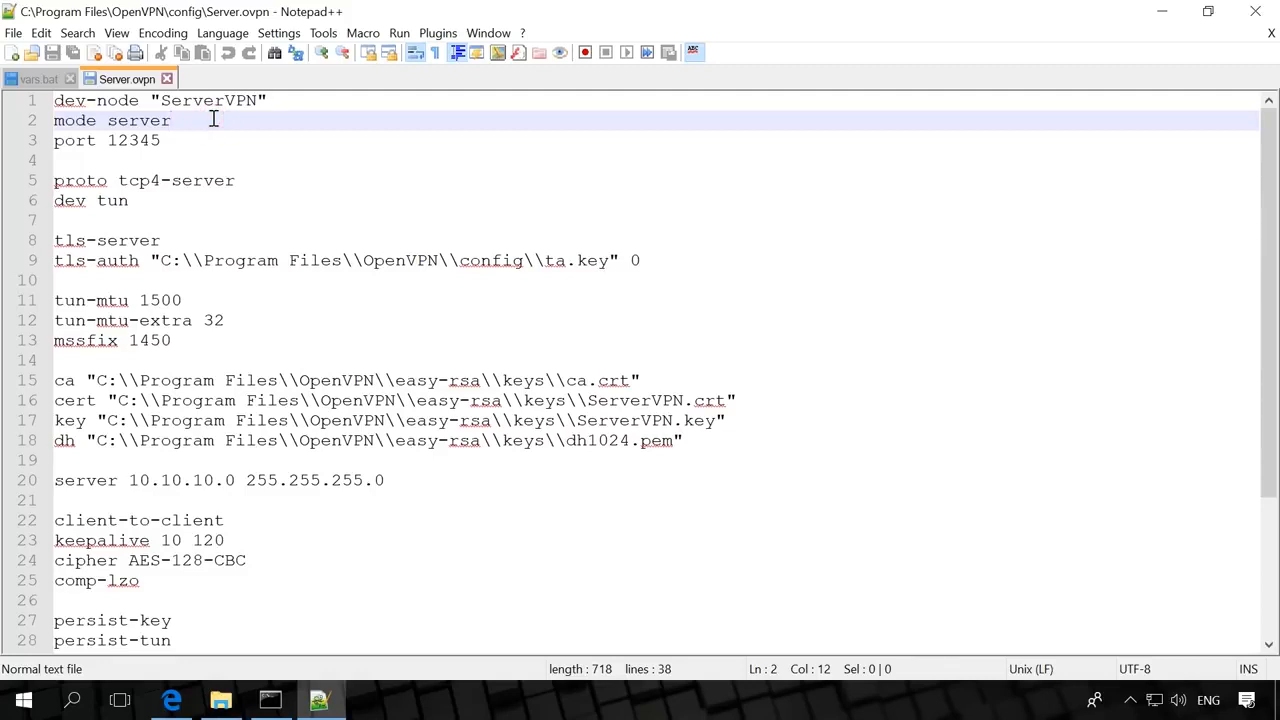
pyautogui.click(208, 140)
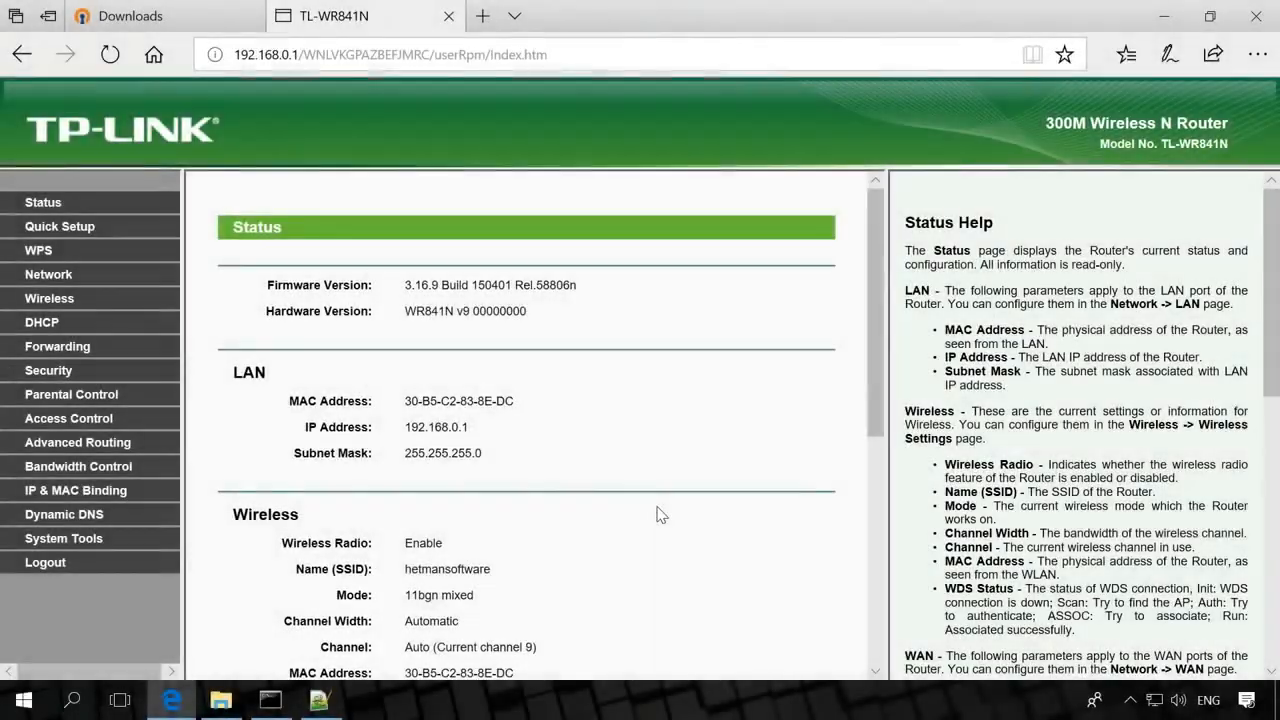
# - Open Forwarding > Virtual Servers and select the port 12345 rule for 192.168.0.103
pyautogui.click(76, 349)
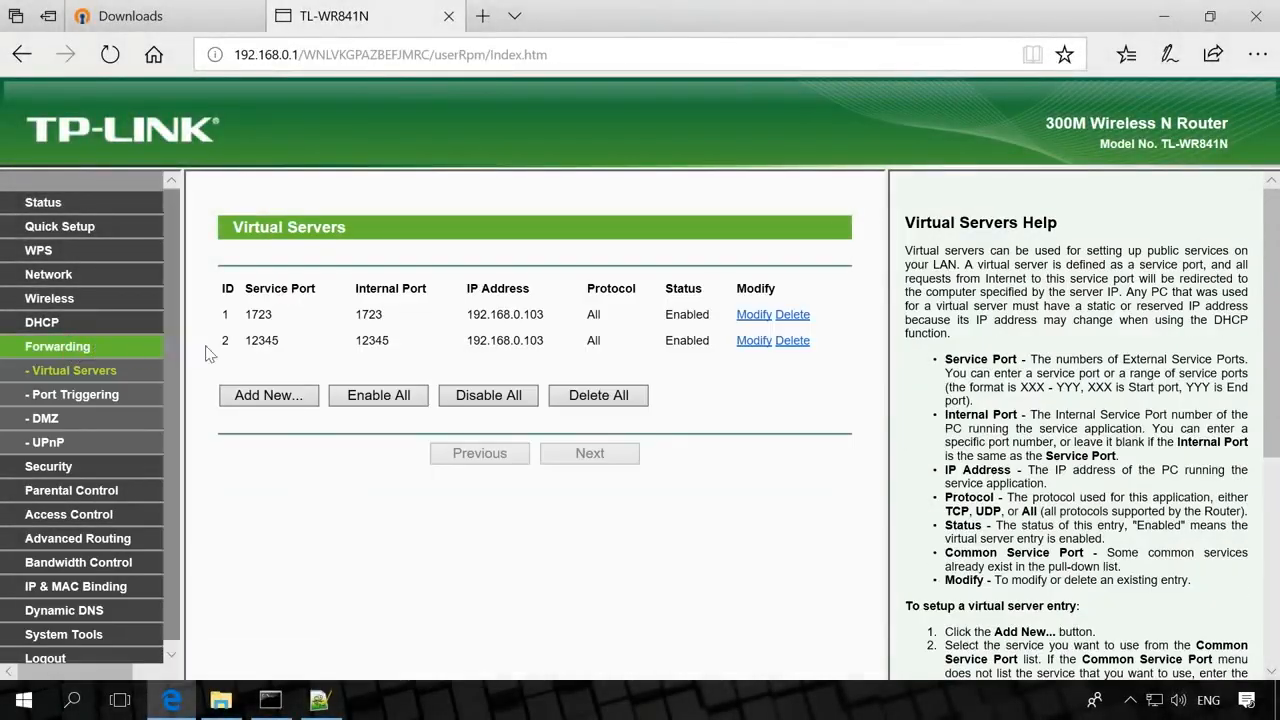
pyautogui.click(252, 340)
pyautogui.doubleClick(252, 340)
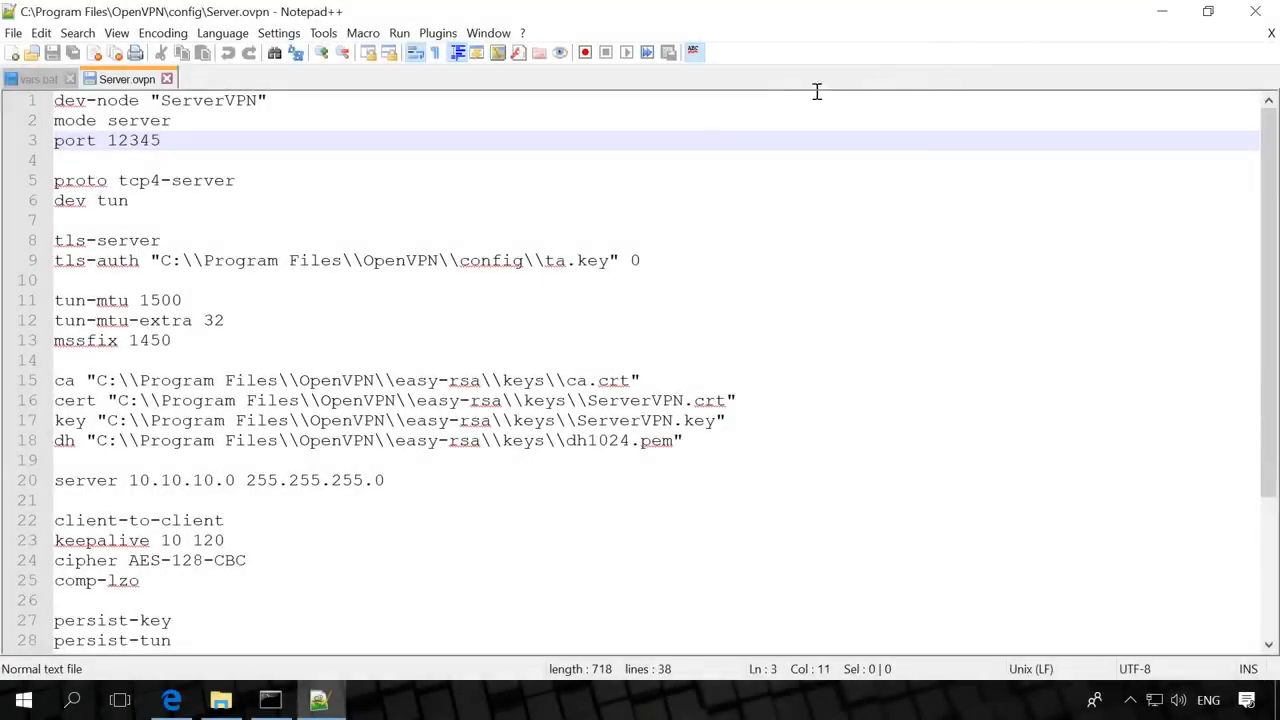
# - Review the proto, dev tun and tls-server lines, and repoint tls-auth to easy-rsa\keys\ta.key
pyautogui.click(245, 183)
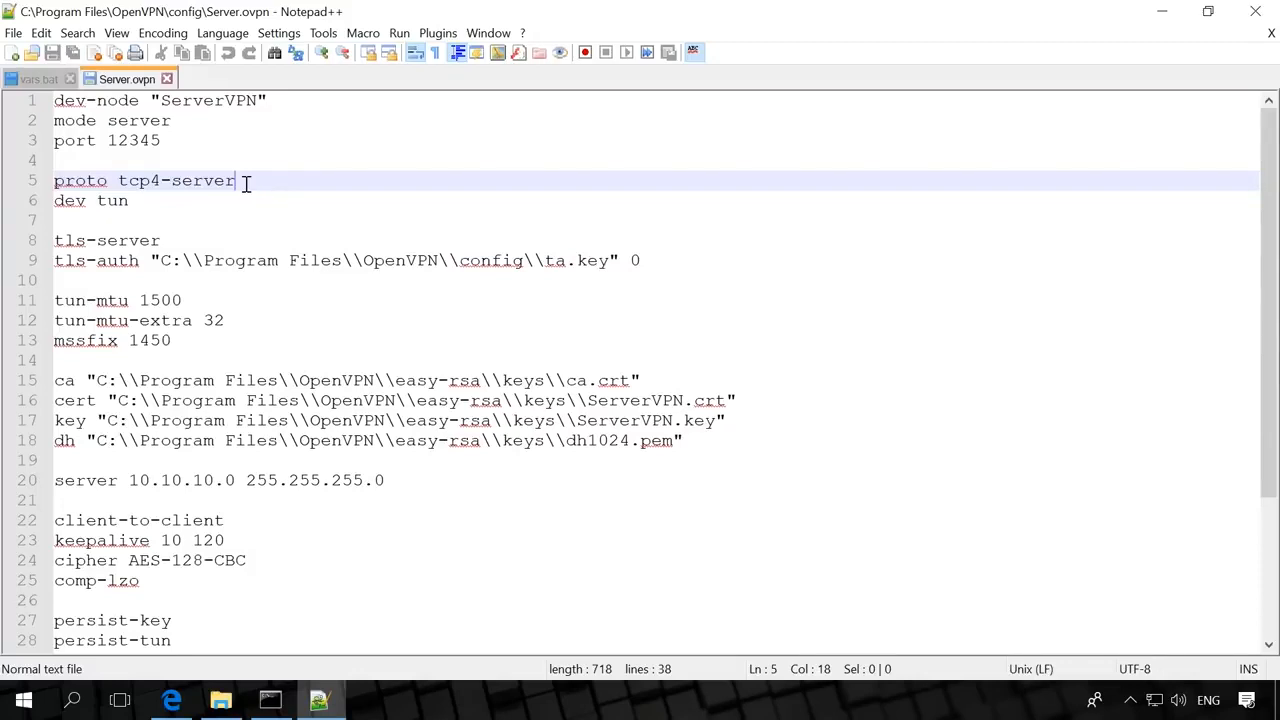
pyautogui.click(185, 204)
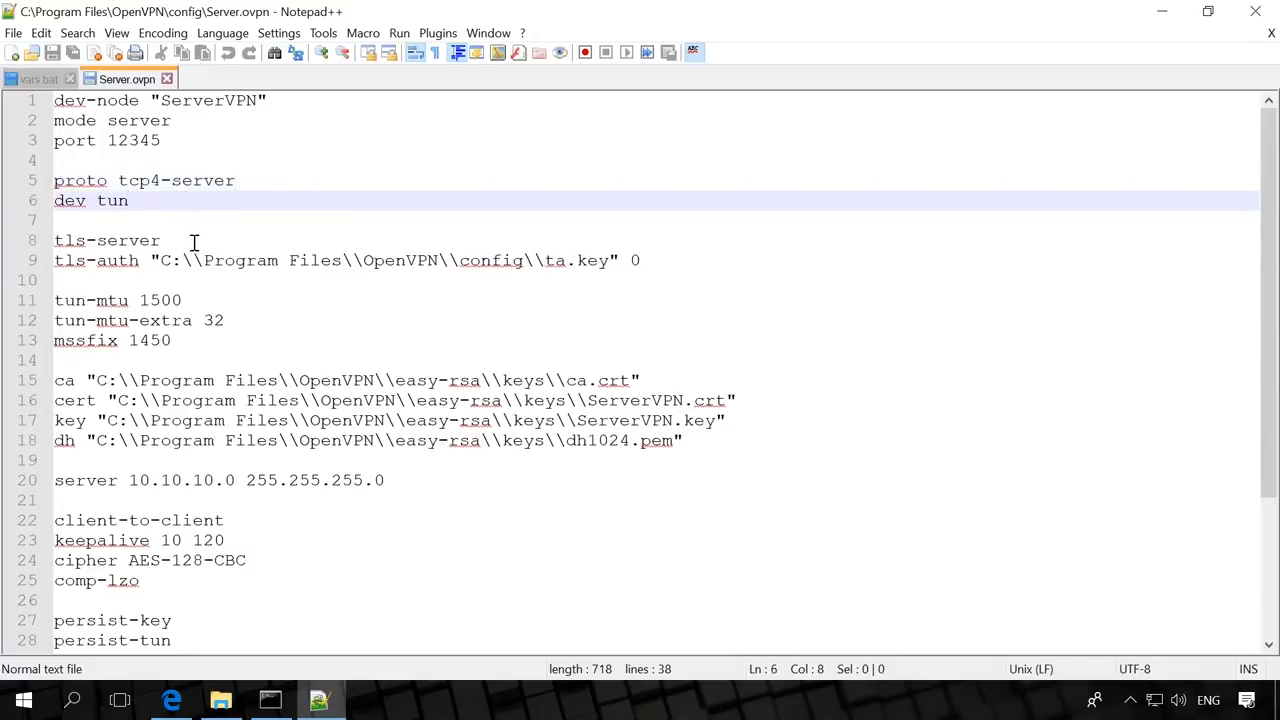
pyautogui.click(192, 244)
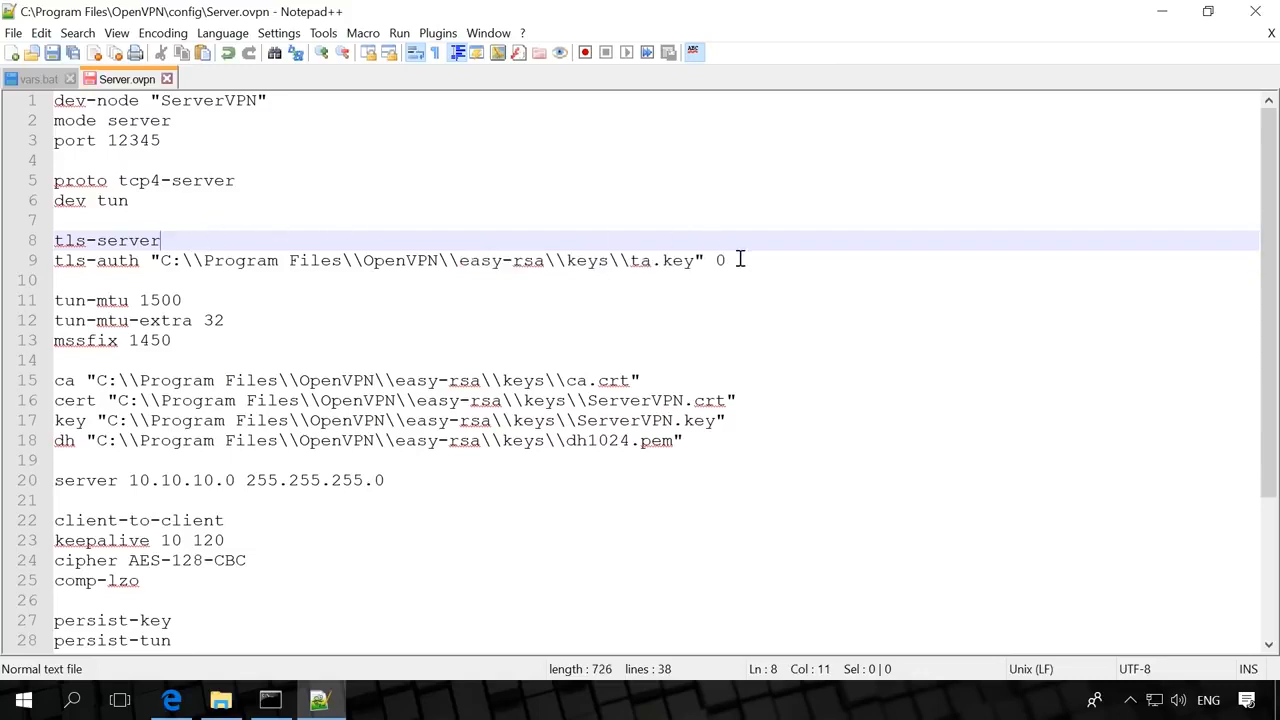
pyautogui.click(740, 260)
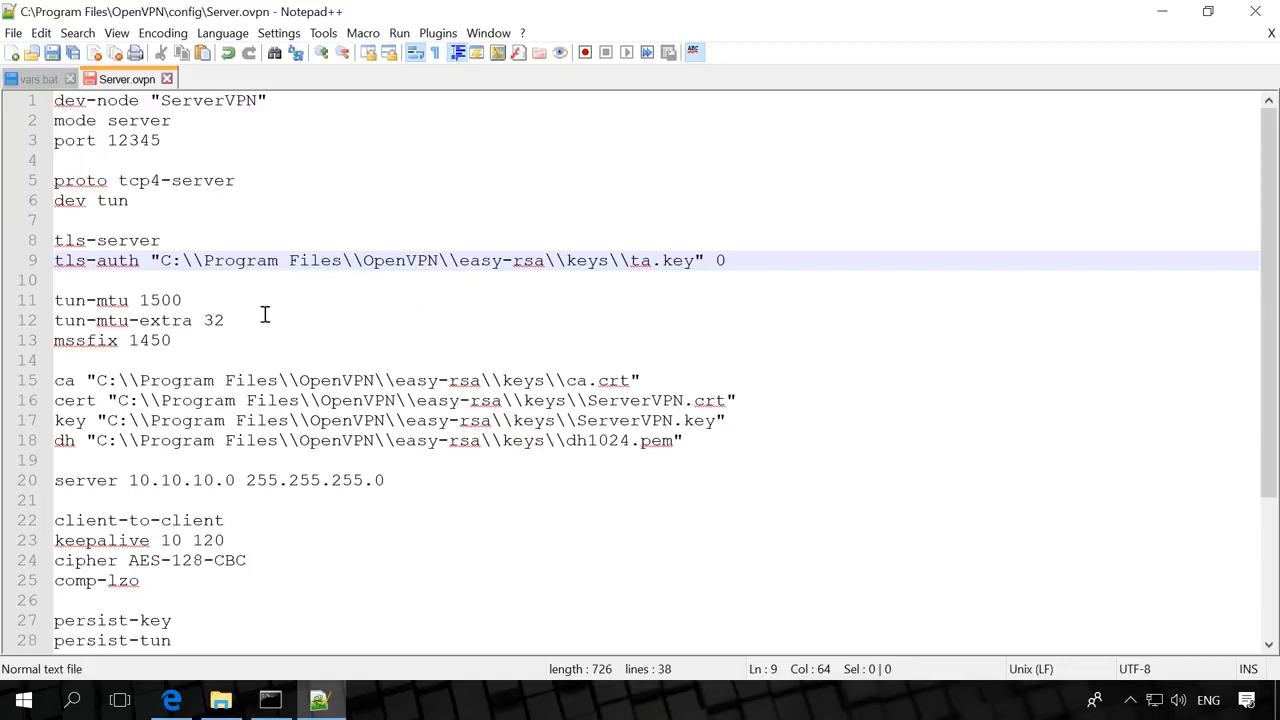
# - Check the tun-mtu, mssfix and certificate lines, and change dh1024.pem to dh4096.pem
pyautogui.click(197, 300)
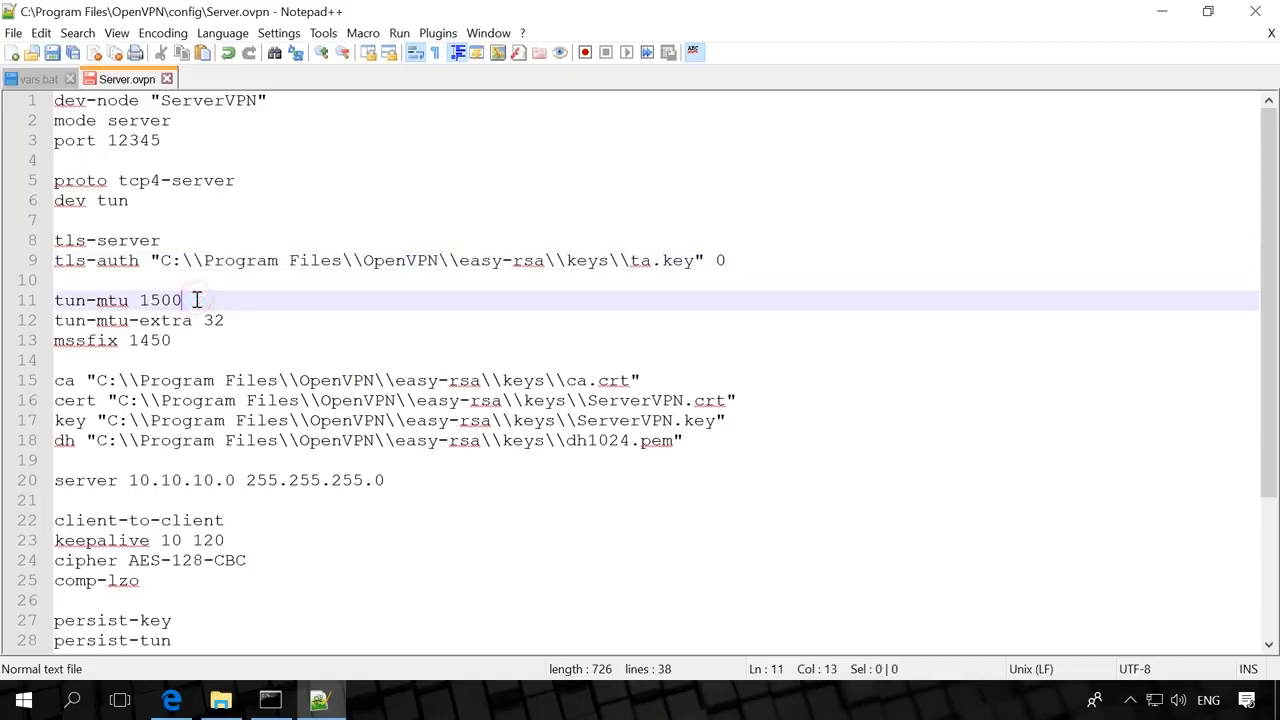
pyautogui.click(245, 318)
pyautogui.click(223, 340)
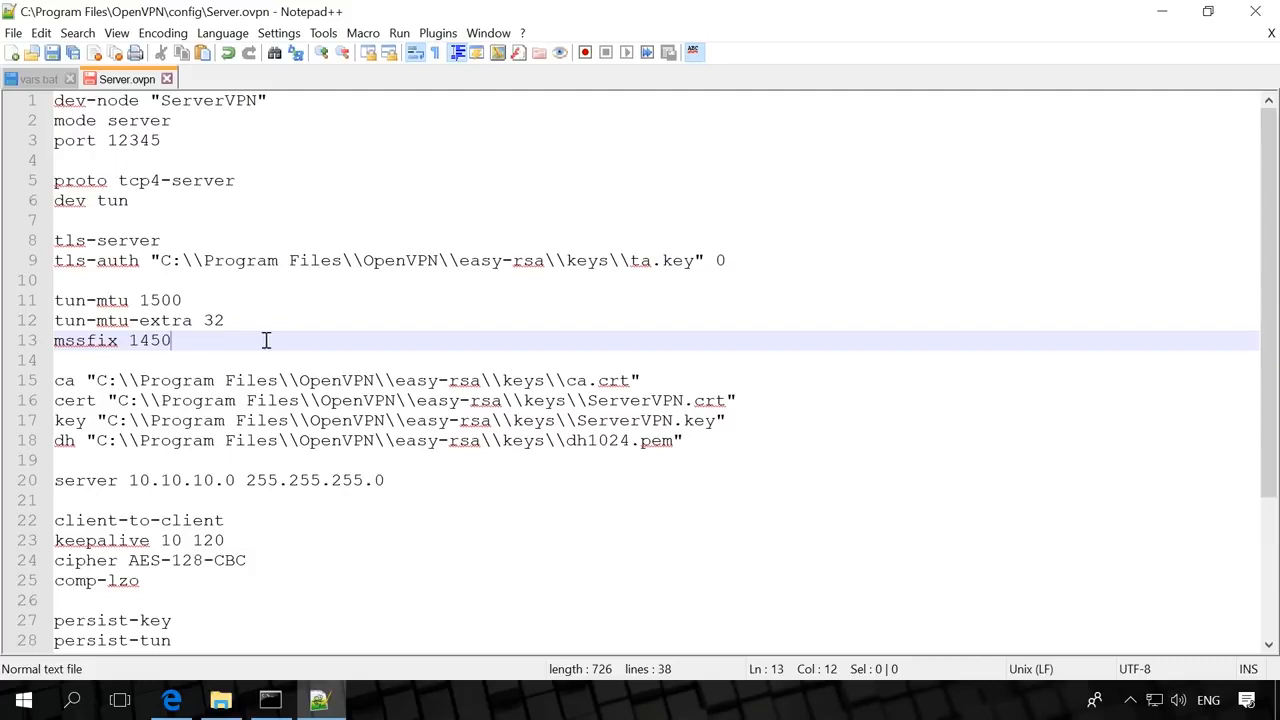
pyautogui.click(660, 381)
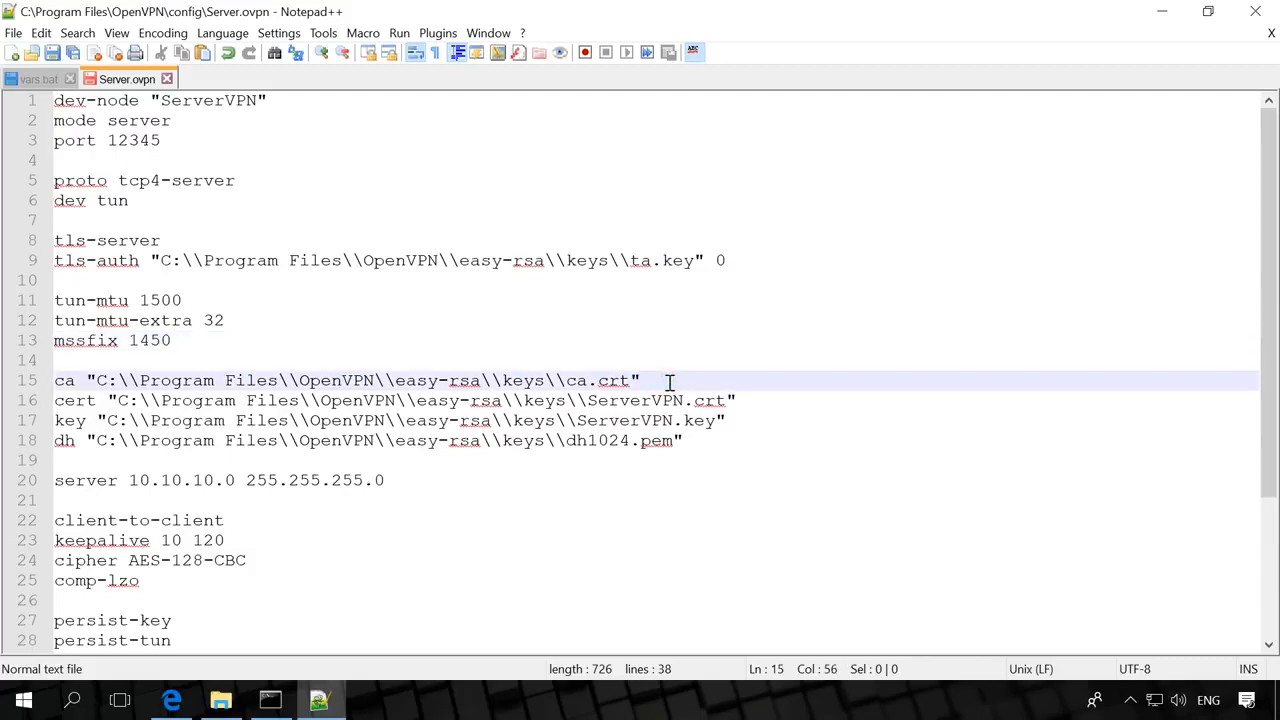
pyautogui.click(747, 400)
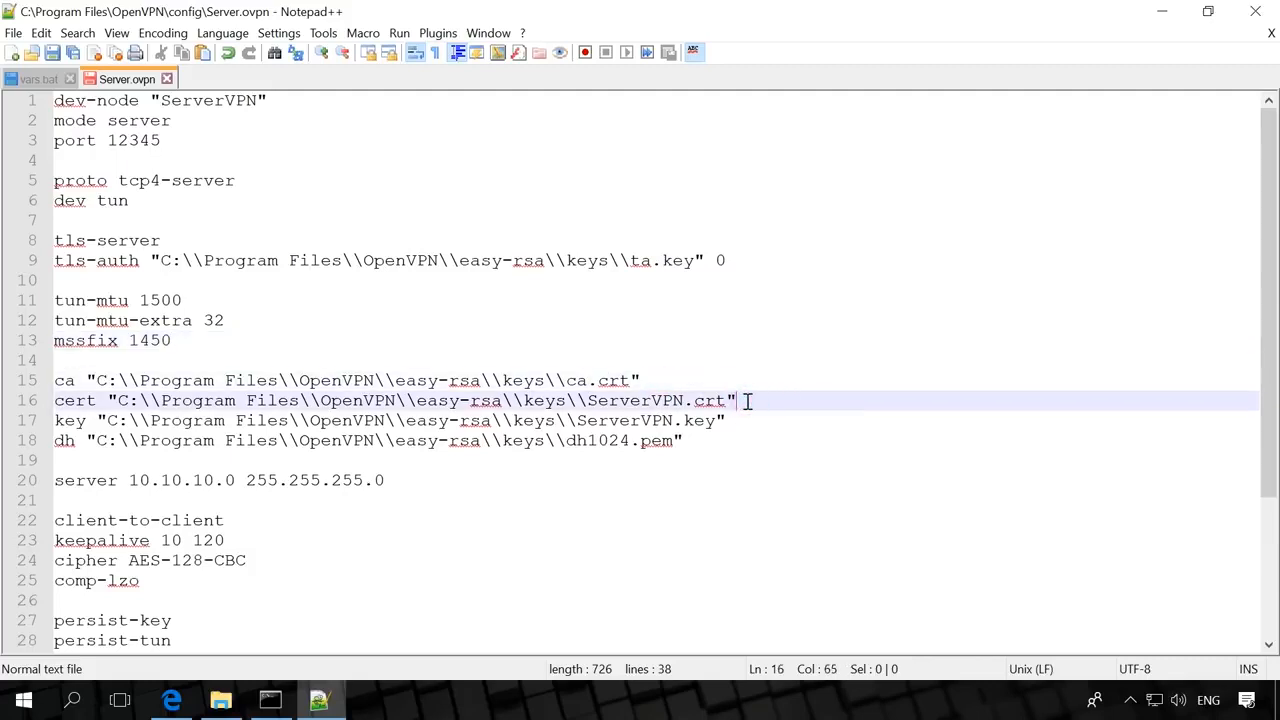
pyautogui.click(748, 427)
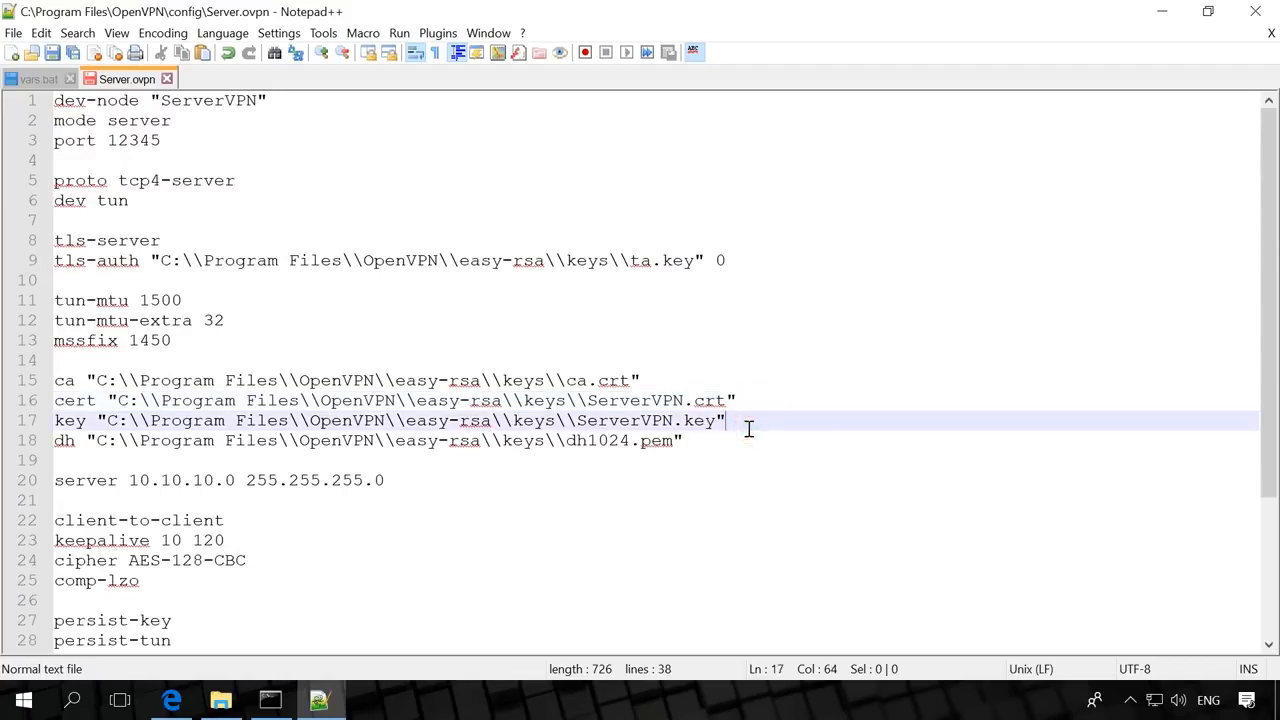
pyautogui.click(722, 439)
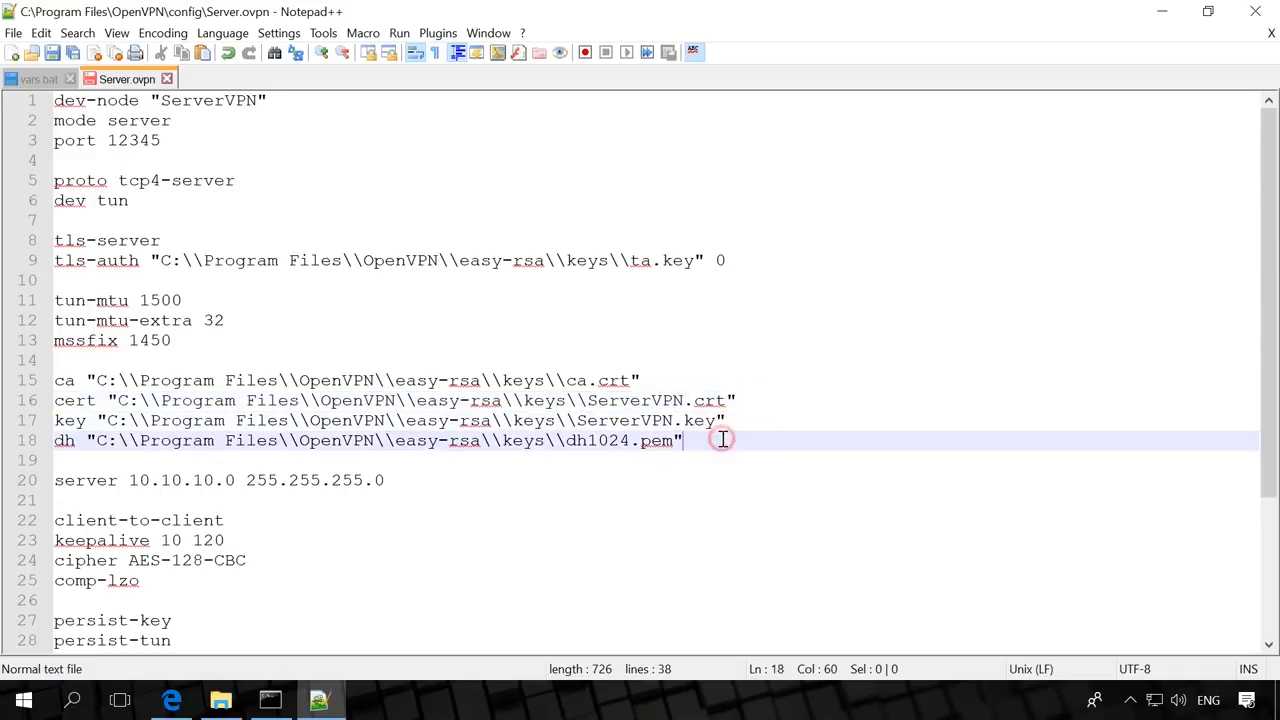
pyautogui.moveTo(588, 440); pyautogui.dragTo(630, 440)
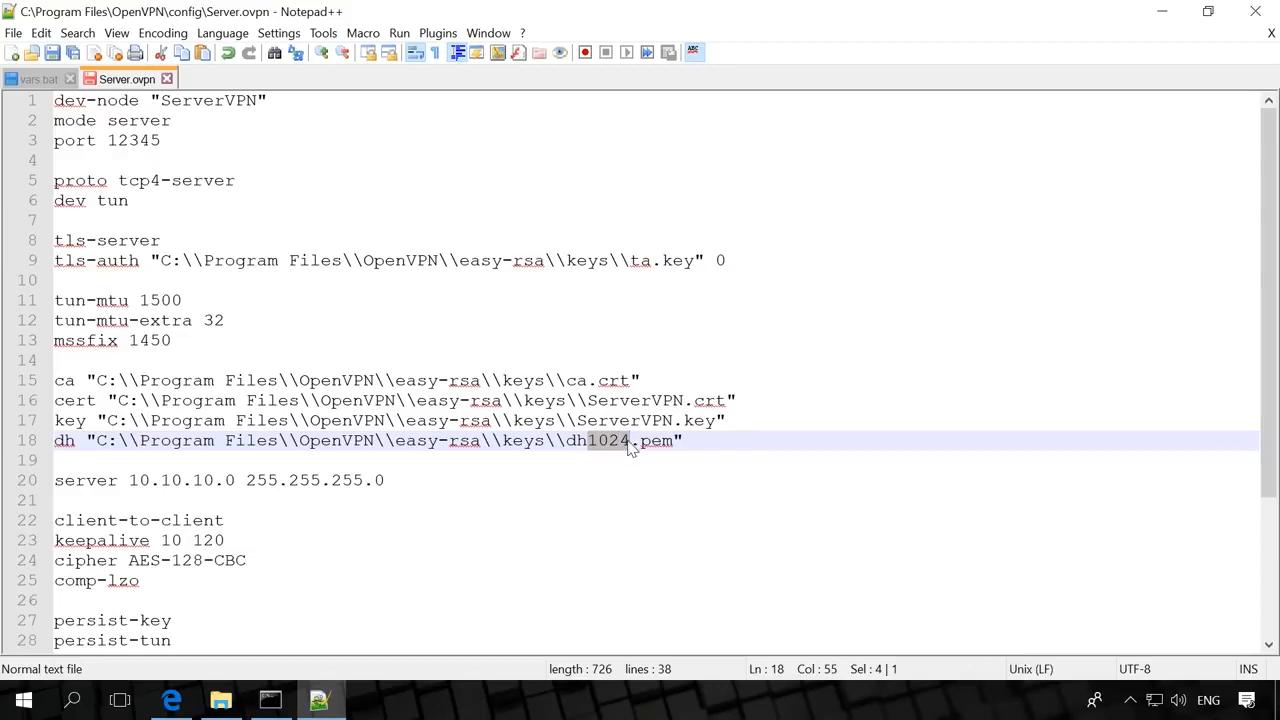
pyautogui.write('4096')
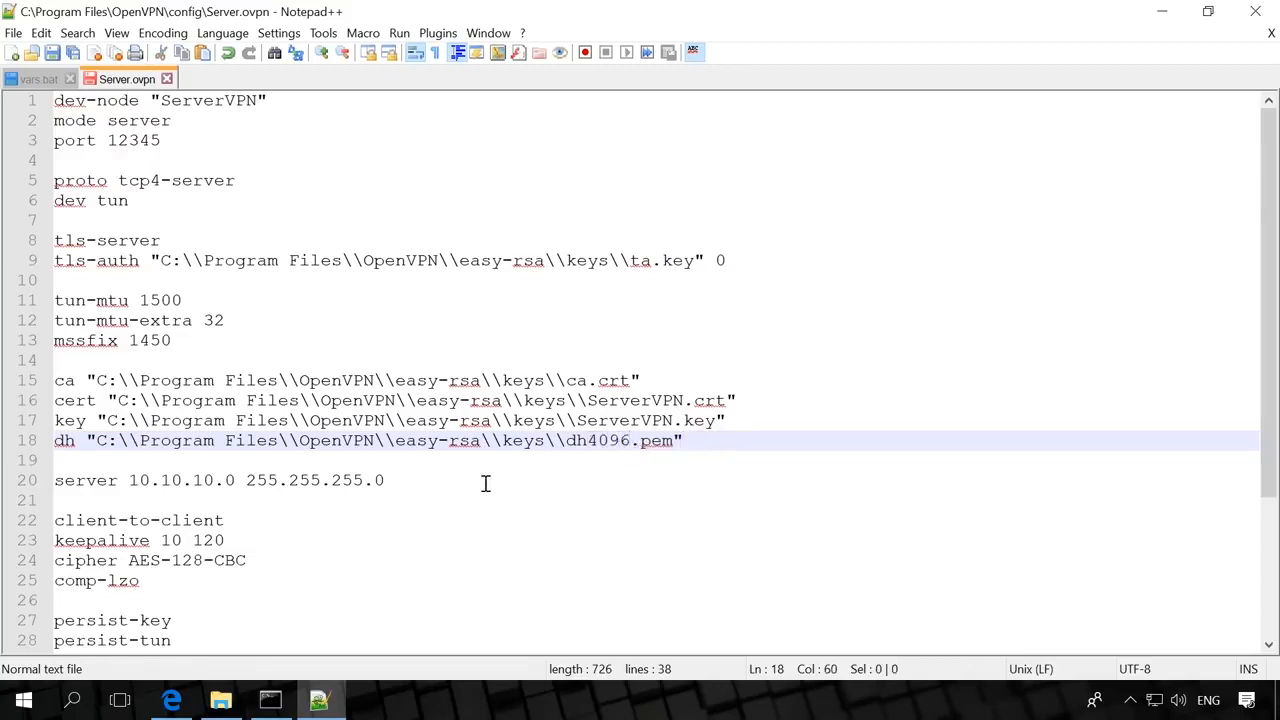
# - Review the server 10.10.10.0, client-to-client, keepalive 10 120, AES-128-CBC and comp-lzo lines
pyautogui.click(419, 479)
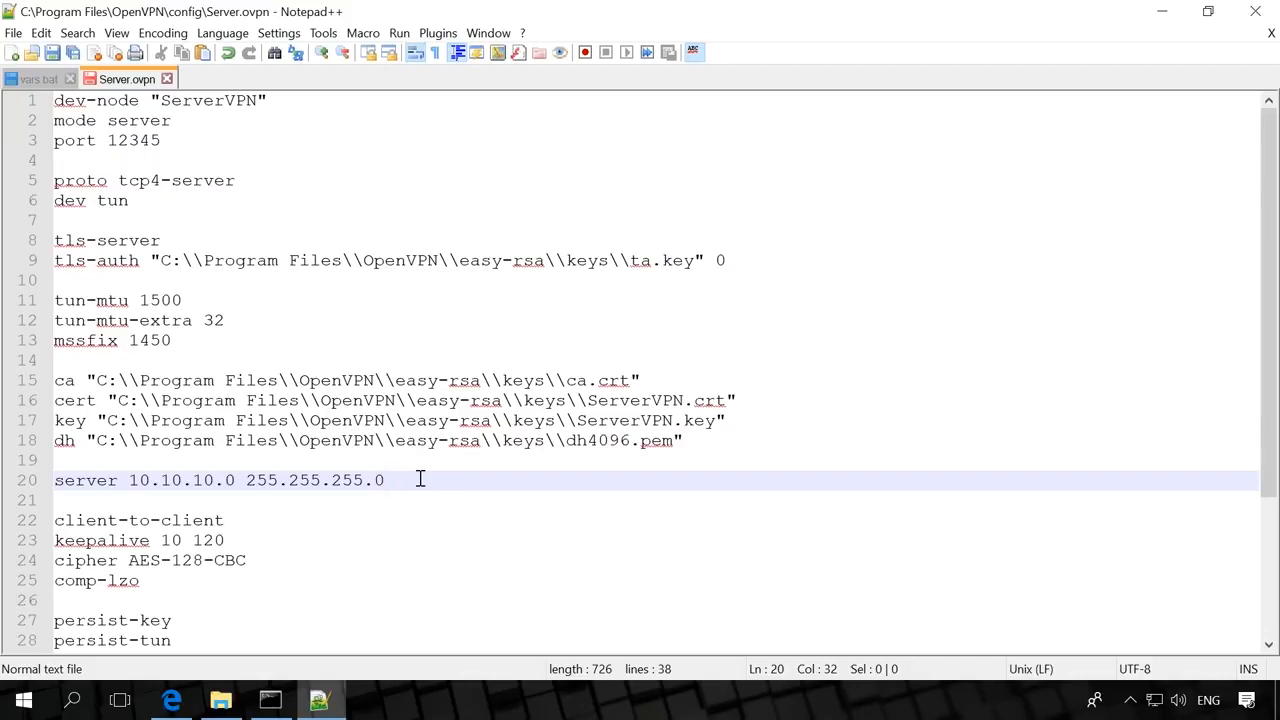
pyautogui.click(265, 520)
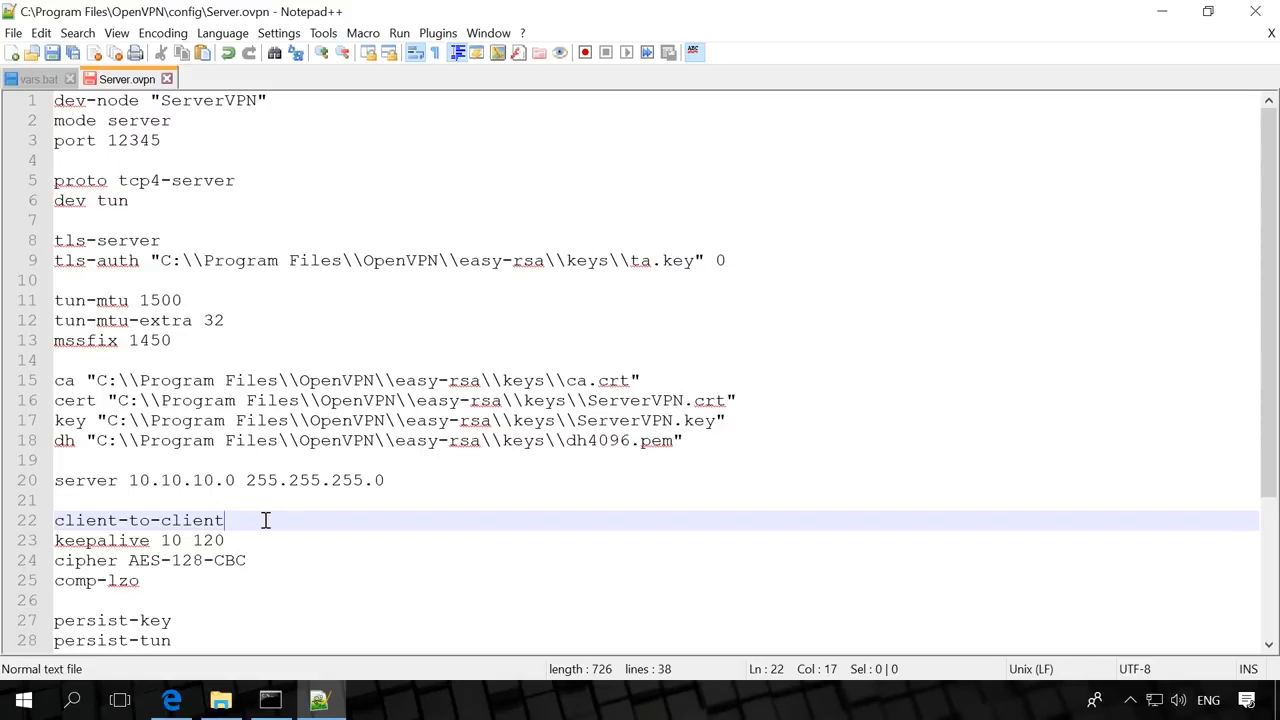
pyautogui.click(274, 537)
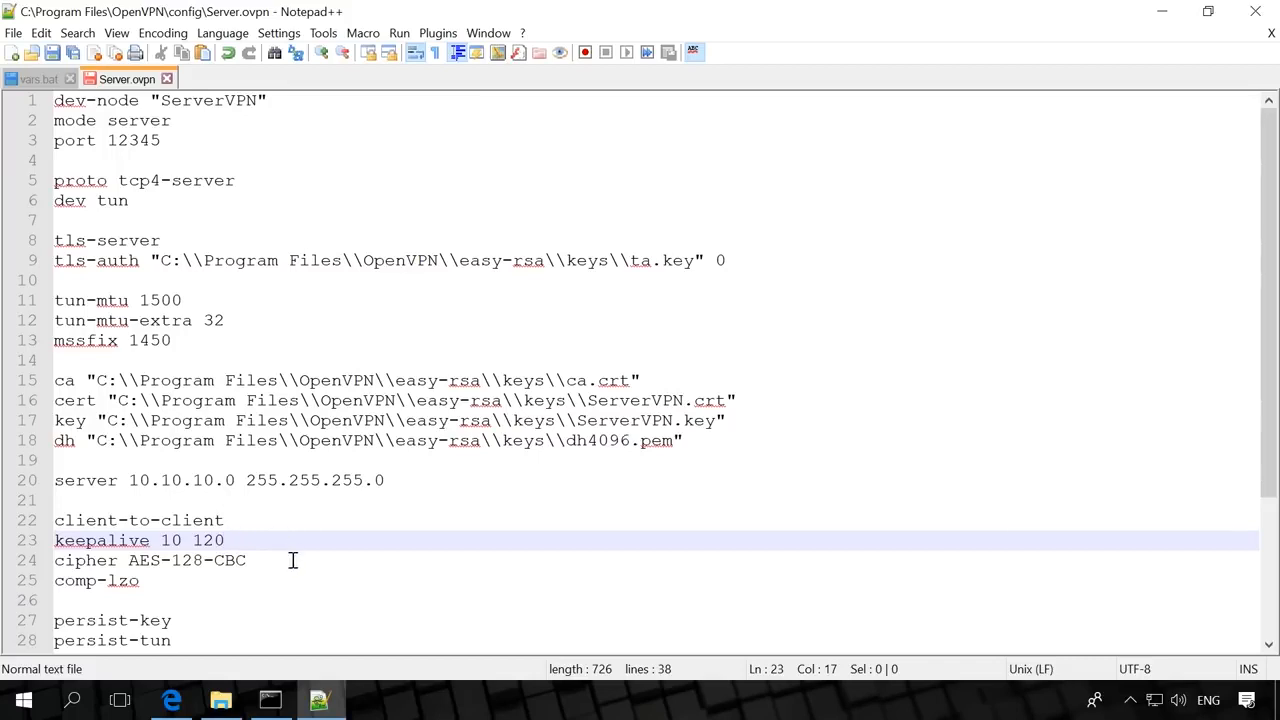
pyautogui.click(292, 560)
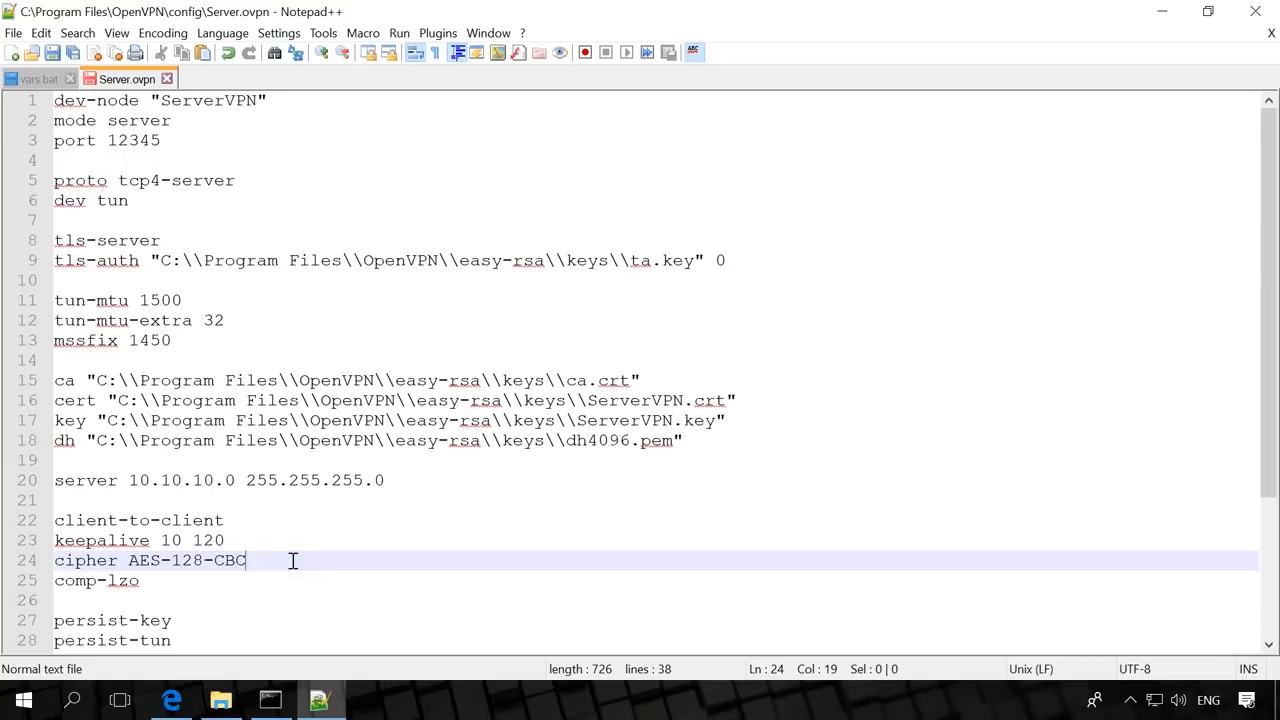
pyautogui.click(268, 575)
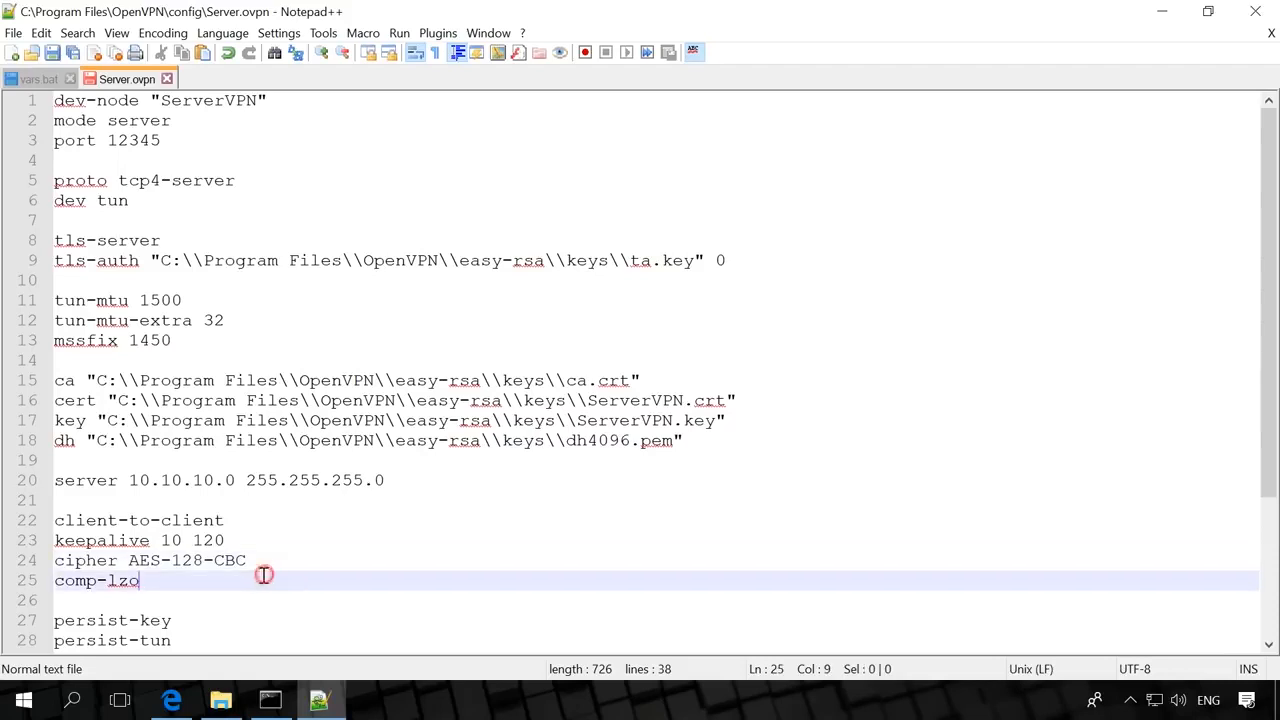
# - Review persist-key/tun, client-config-dir, verb 3, route-delay 5, route-method exe and the 192.168 route lines
pyautogui.scroll(-3, 285, 575)
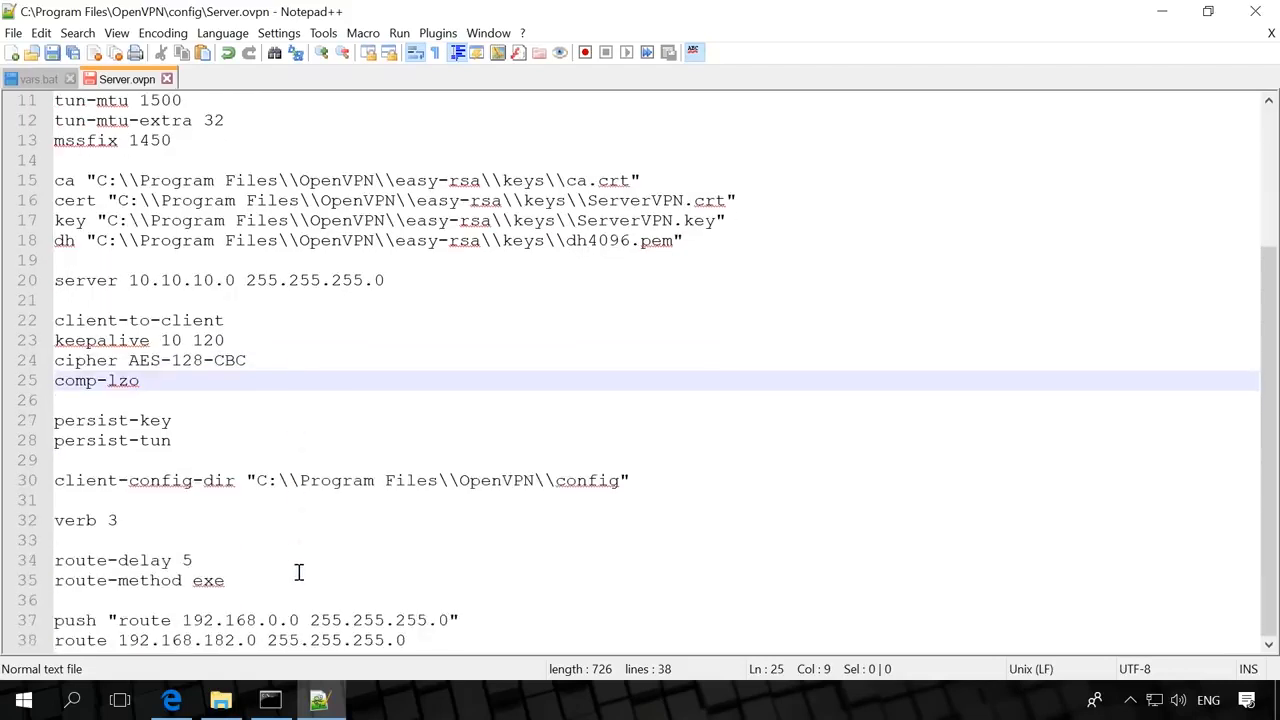
pyautogui.click(250, 419)
pyautogui.click(249, 442)
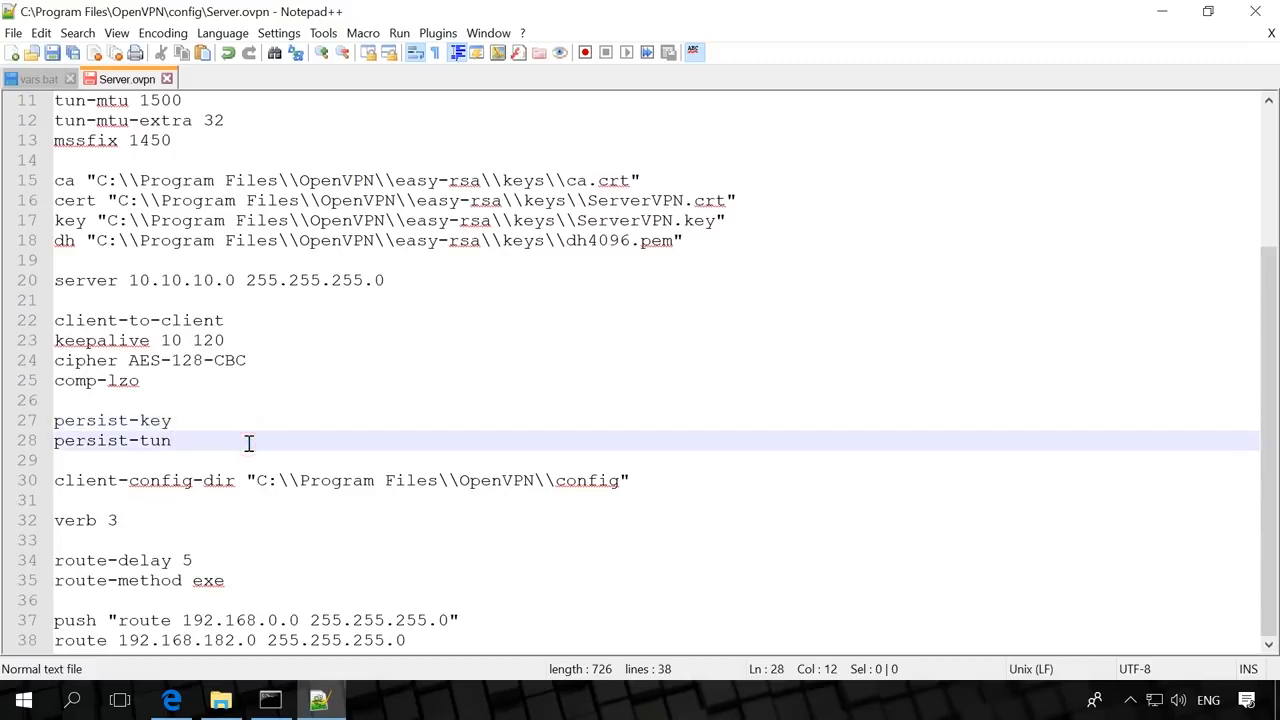
pyautogui.click(646, 480)
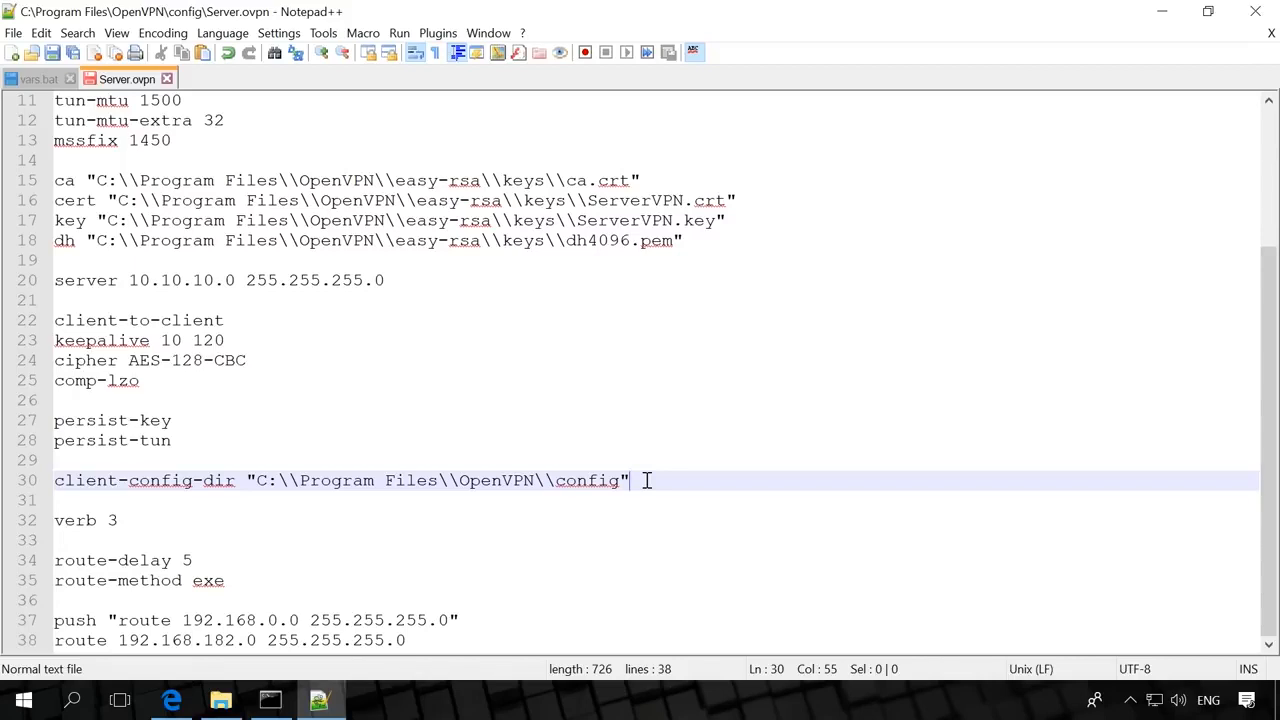
pyautogui.click(164, 513)
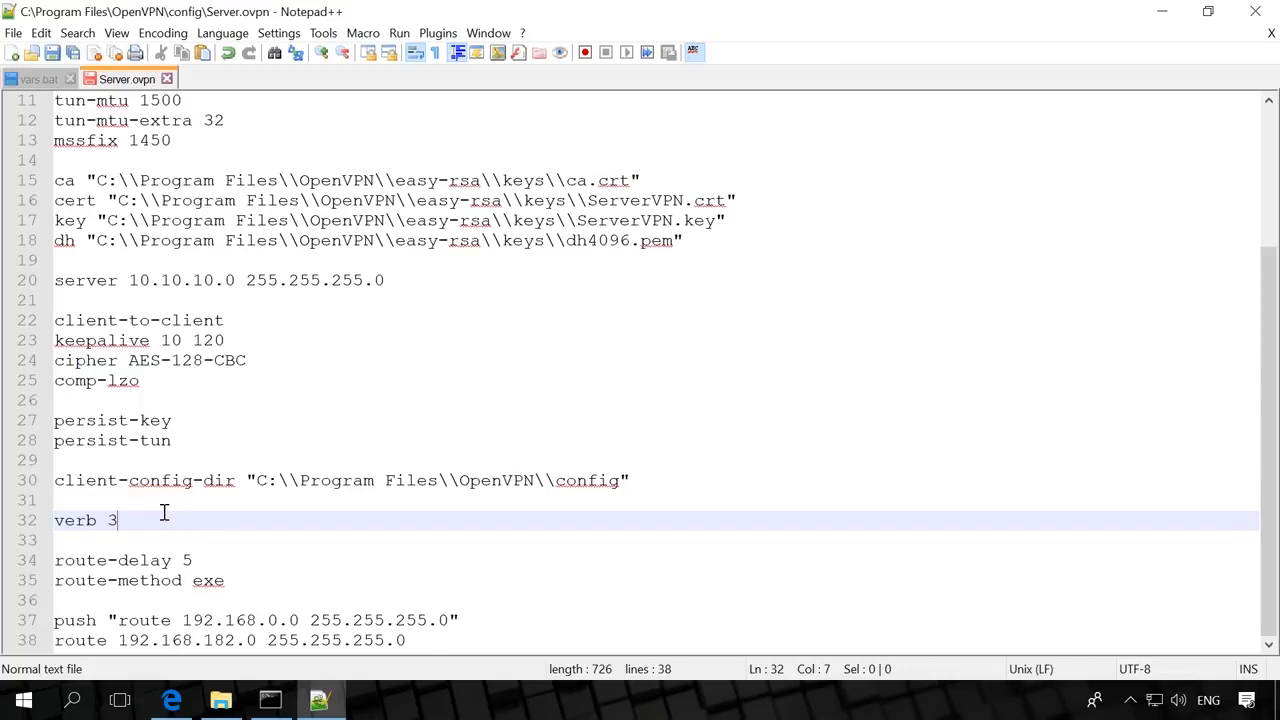
pyautogui.click(230, 560)
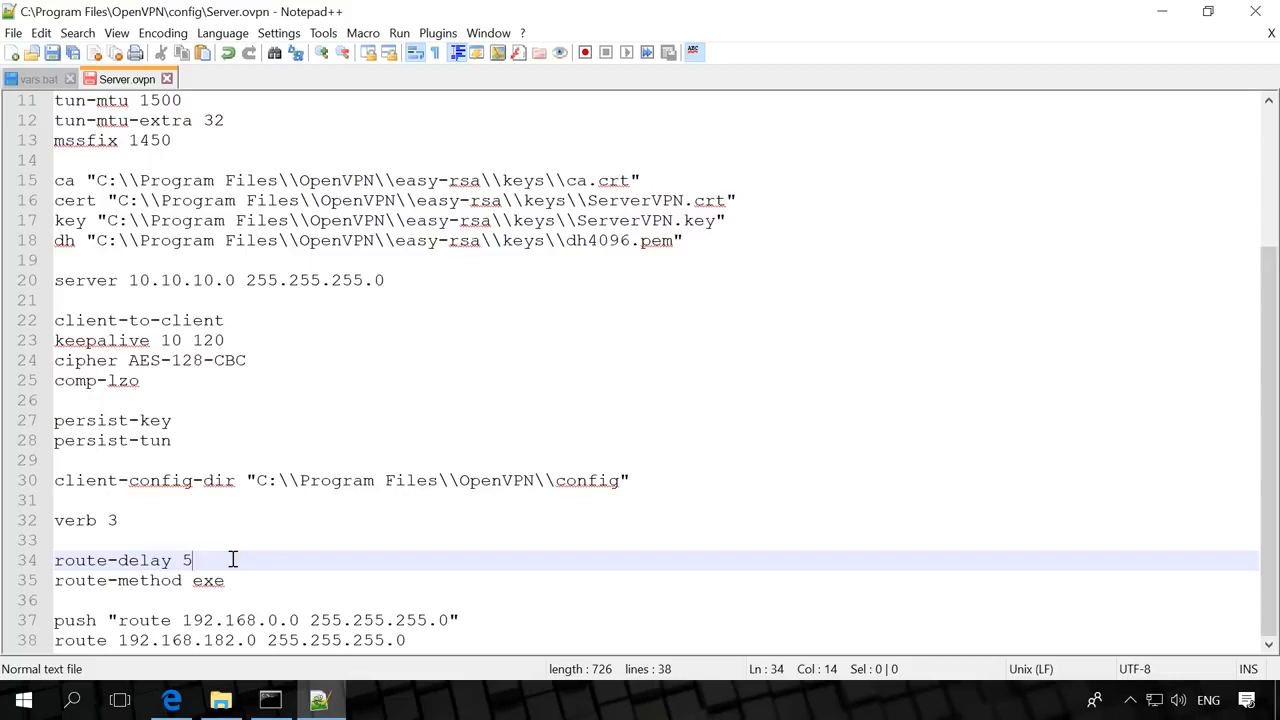
pyautogui.click(262, 580)
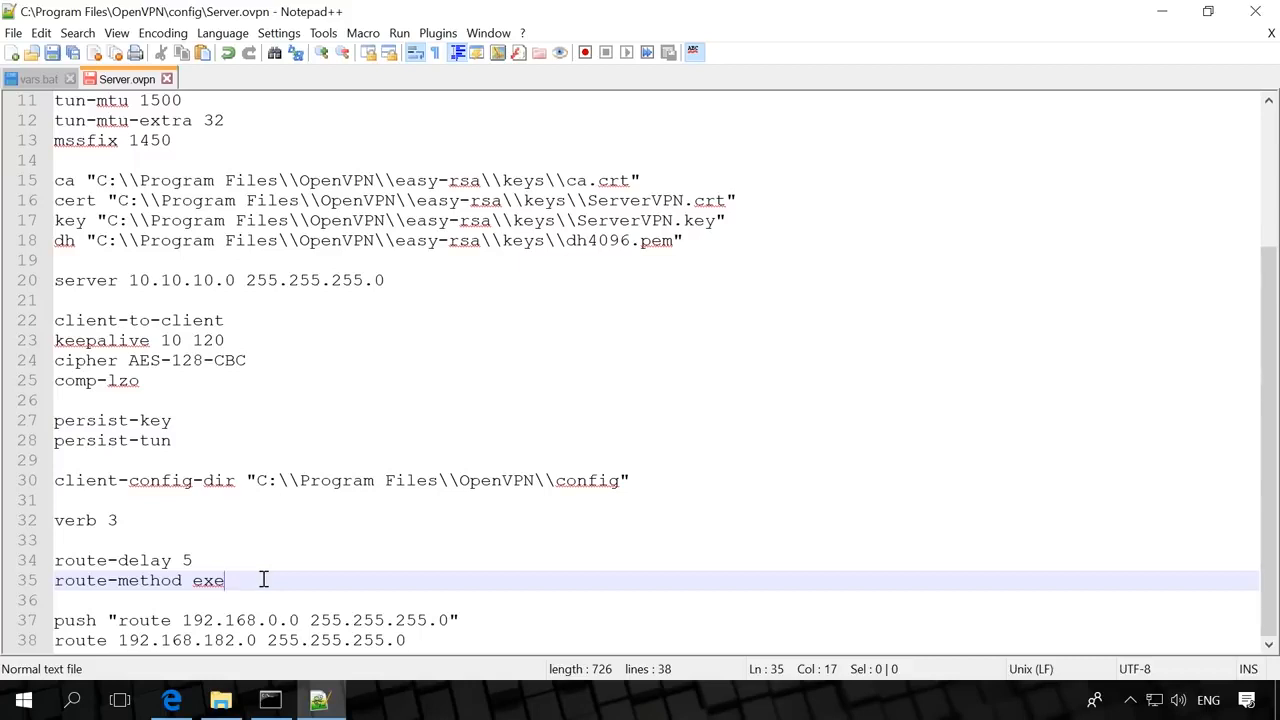
pyautogui.click(472, 612)
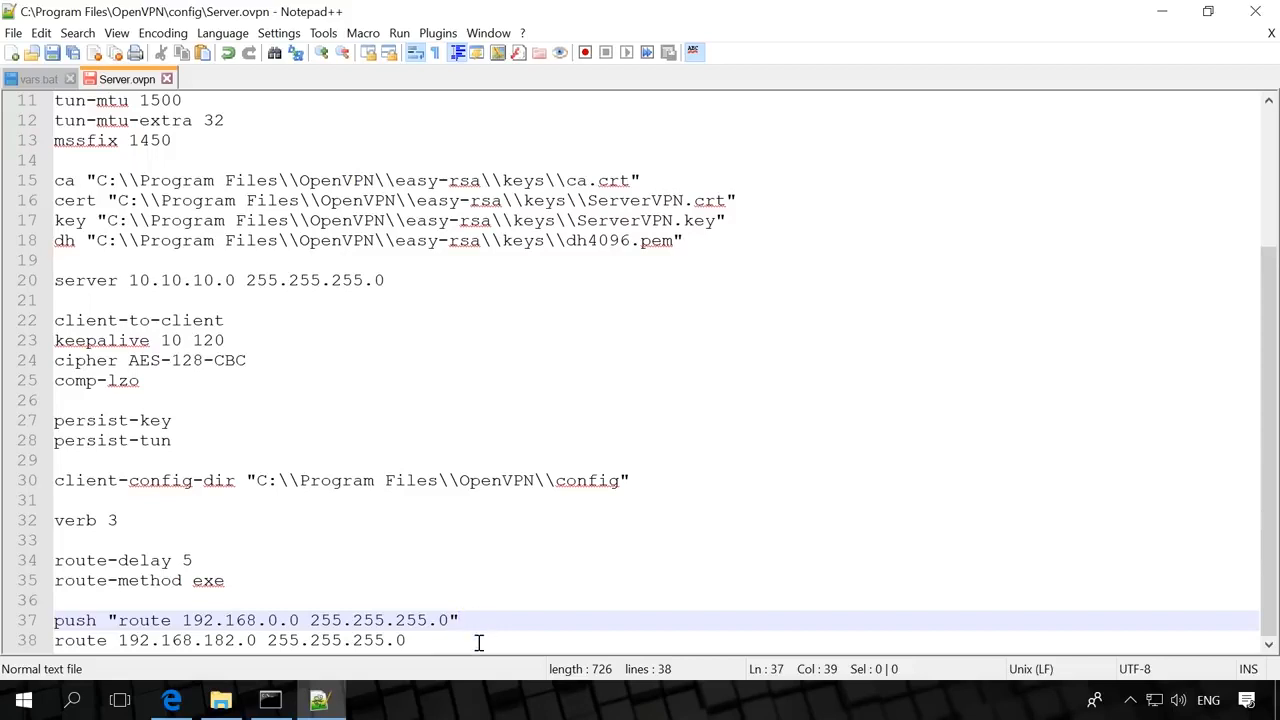
pyautogui.click(477, 642)
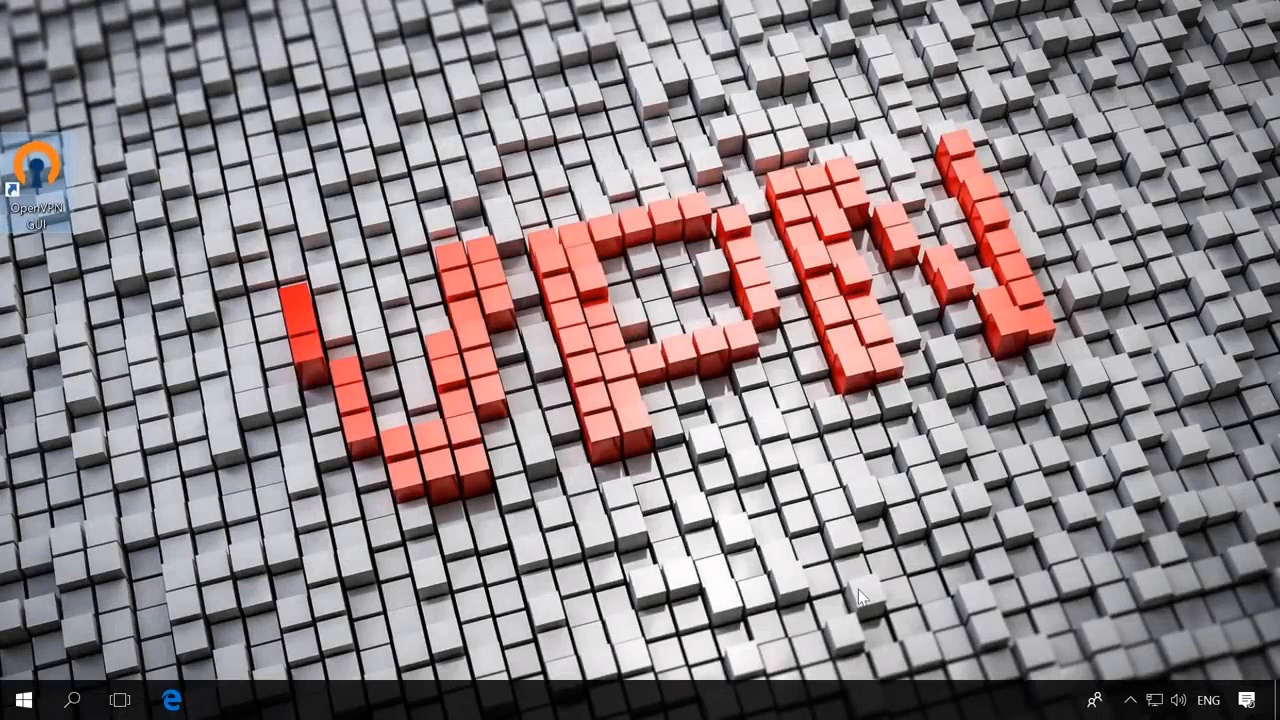
# - Keep the OpenVPN icon visible in the taskbar tray and connect the server VPN
pyautogui.click(1133, 704)
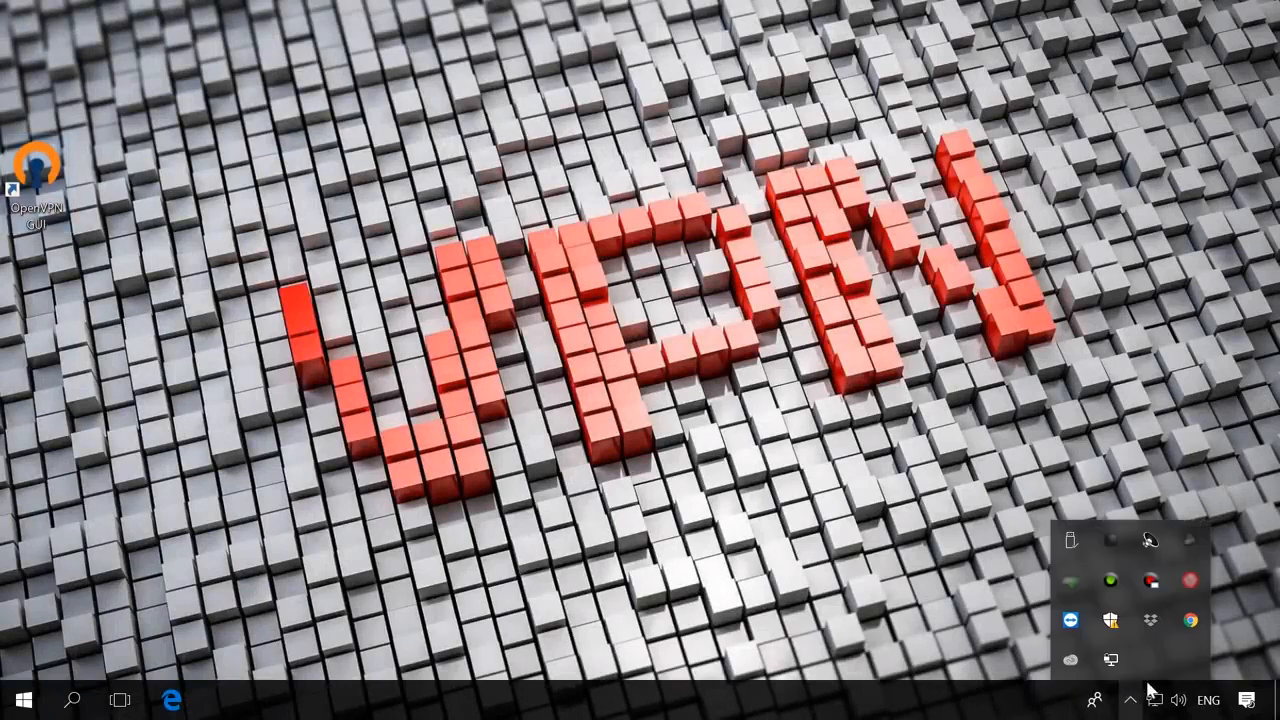
pyautogui.moveTo(1110, 662); pyautogui.dragTo(1130, 704)
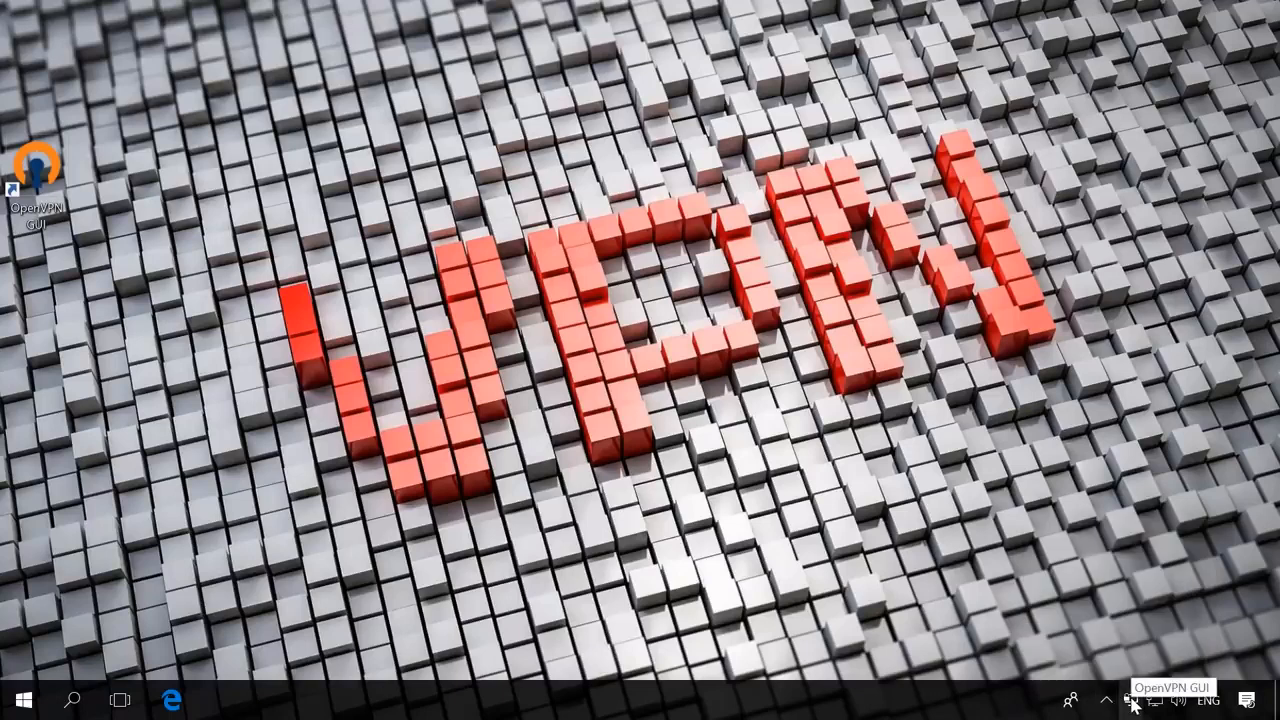
pyautogui.rightClick(1133, 704)
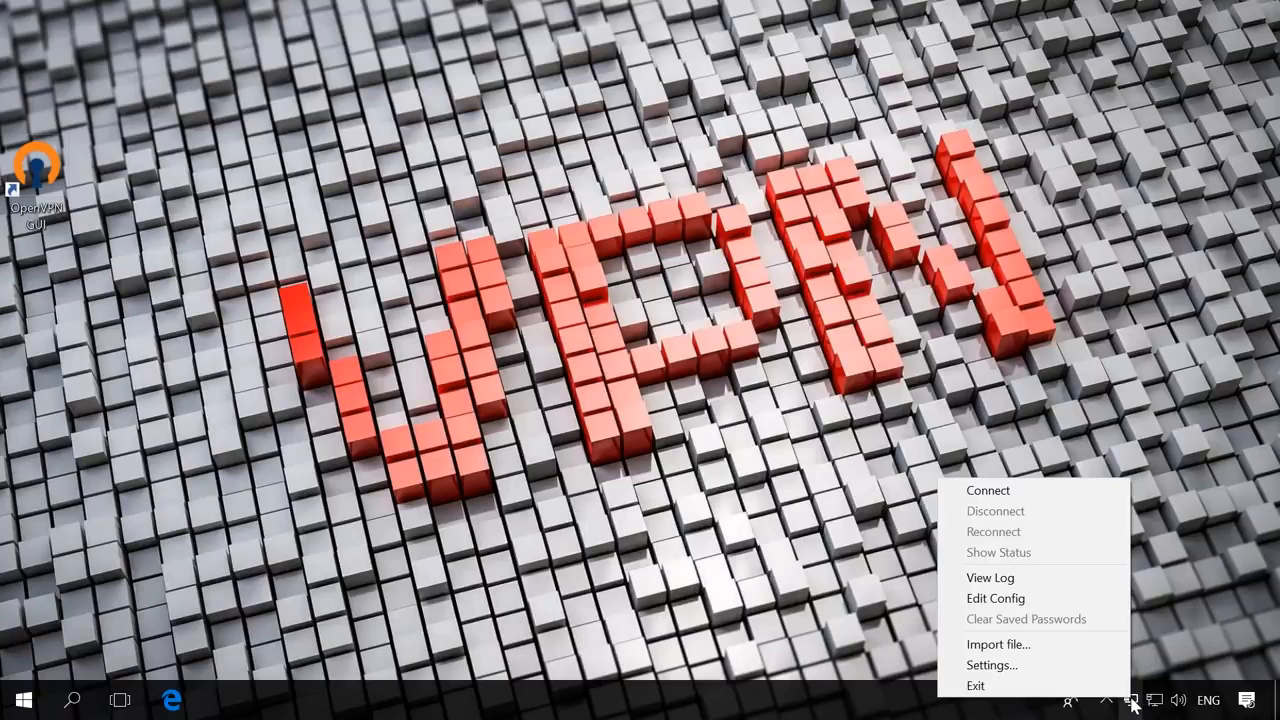
pyautogui.click(988, 491)
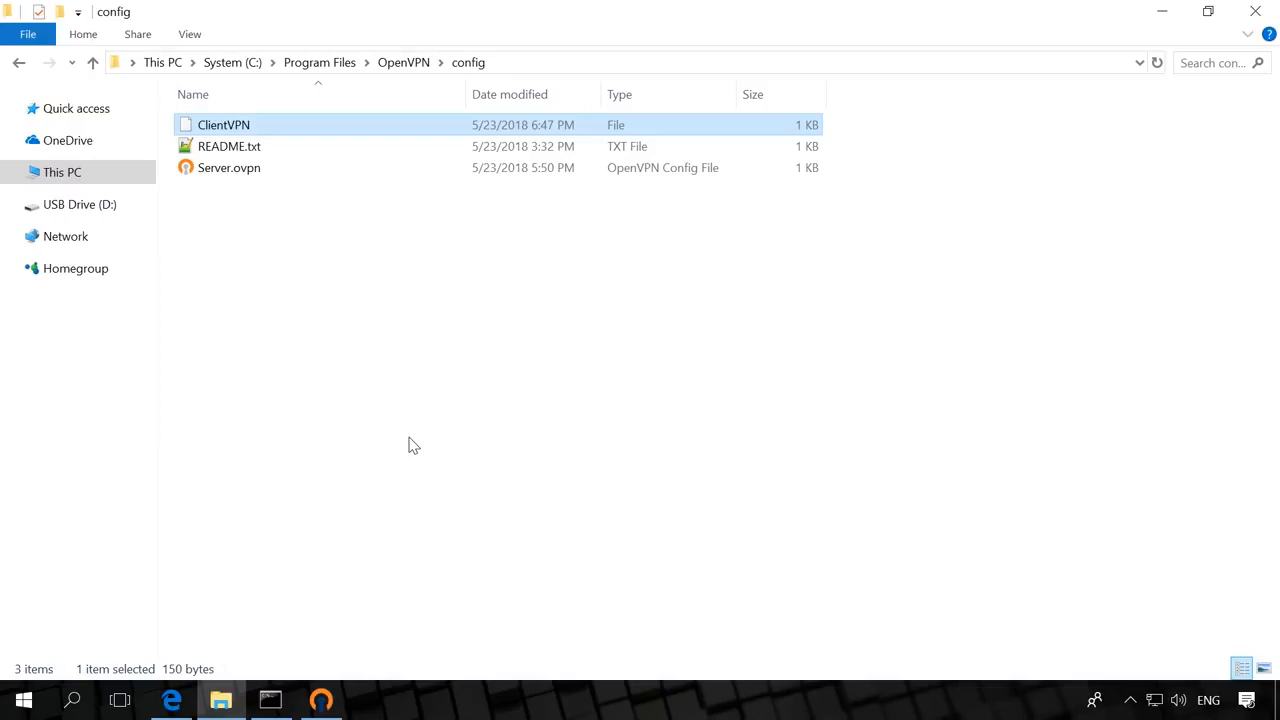
pyautogui.rightClick(266, 130)
pyautogui.click(305, 186)
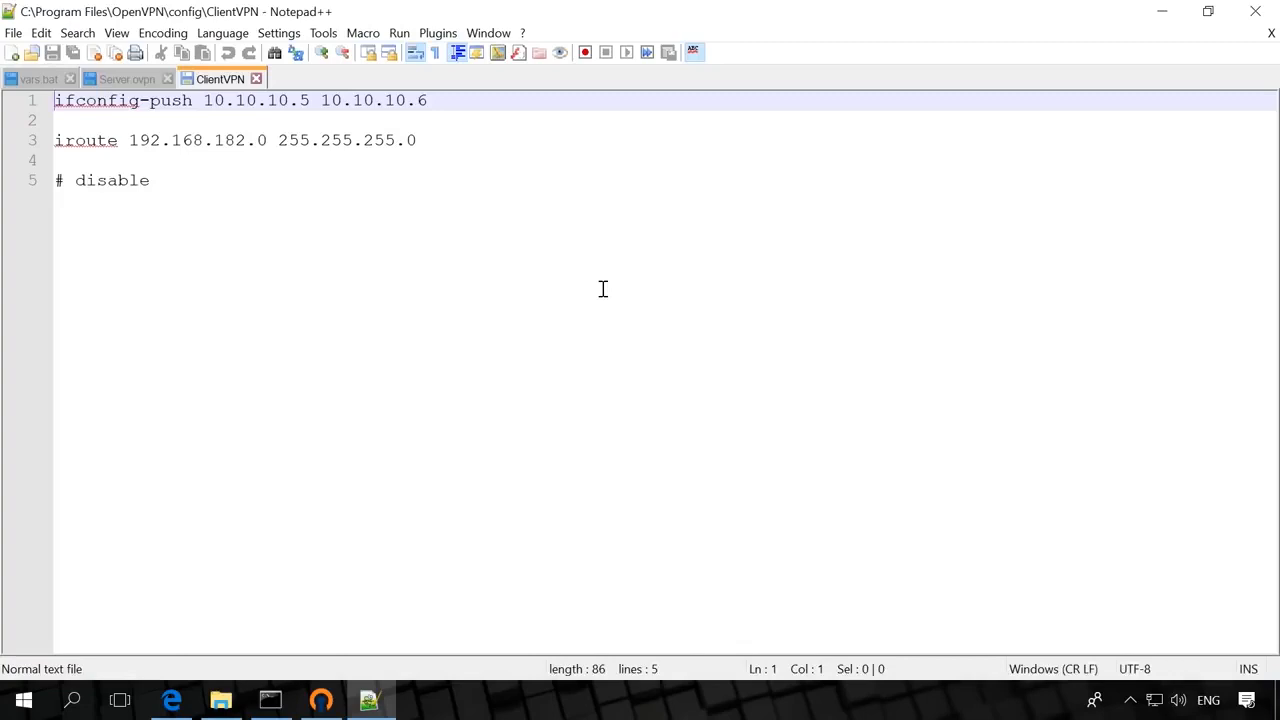
pyautogui.click(466, 104)
pyautogui.click(467, 133)
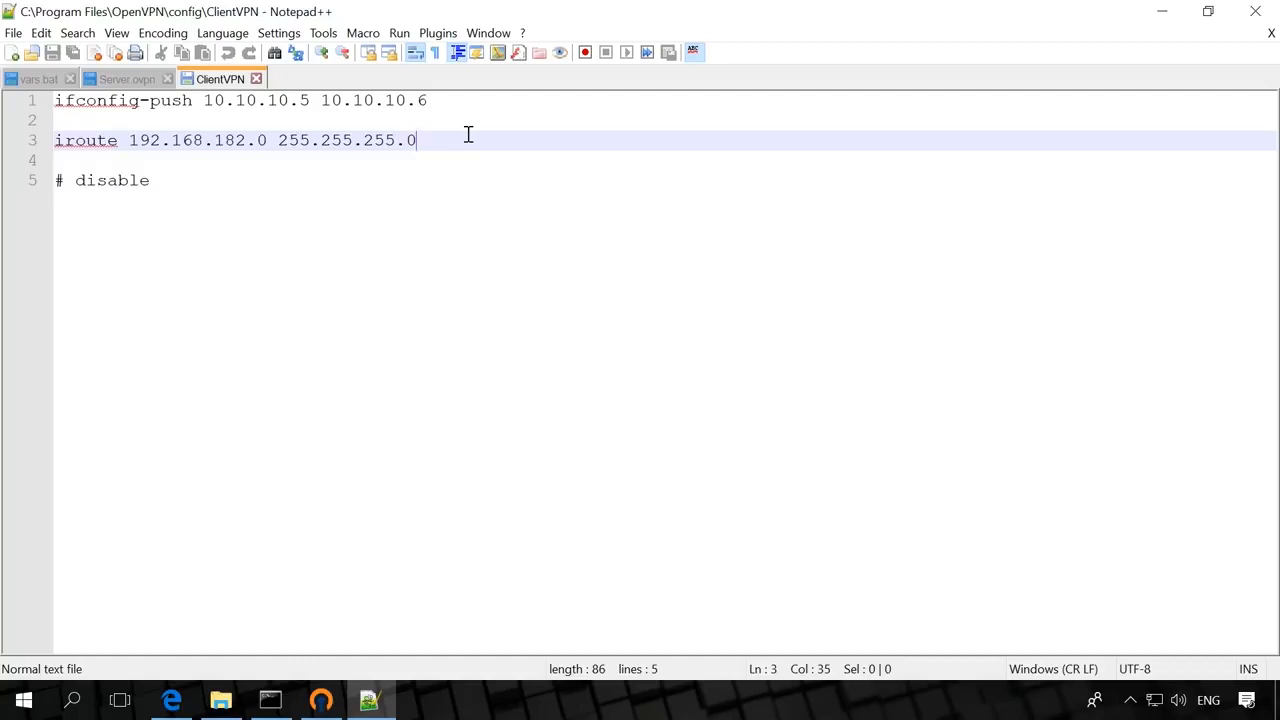
pyautogui.click(215, 183)
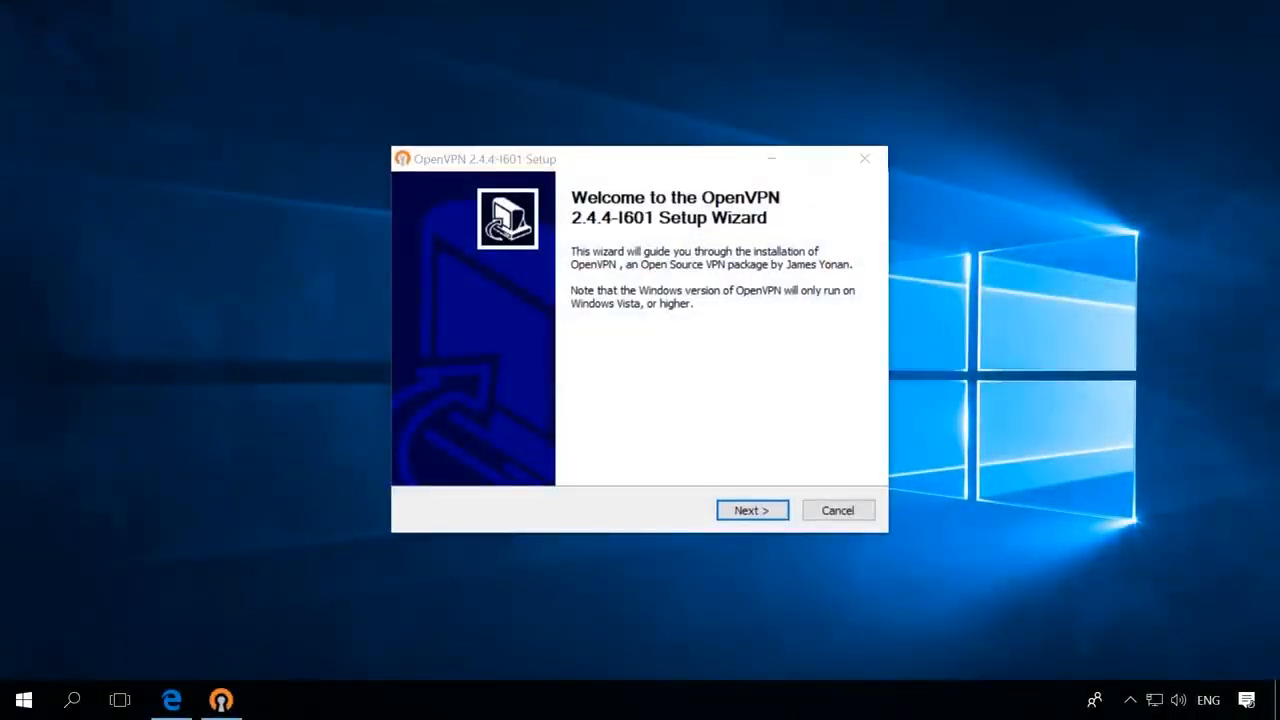
# - Install OpenVPN 2.4.4-I601 with default components and location, with Show Readme unchecked
pyautogui.click(752, 510)
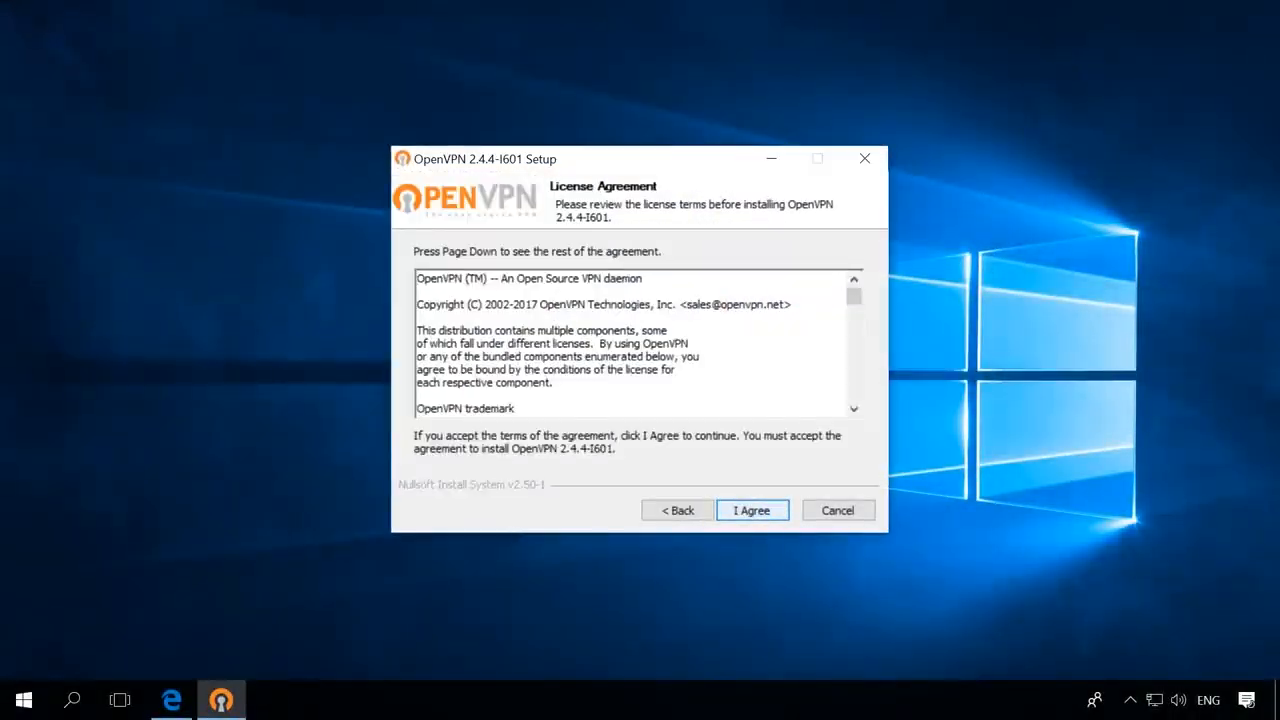
pyautogui.click(752, 510)
pyautogui.click(752, 510)
pyautogui.click(752, 510)
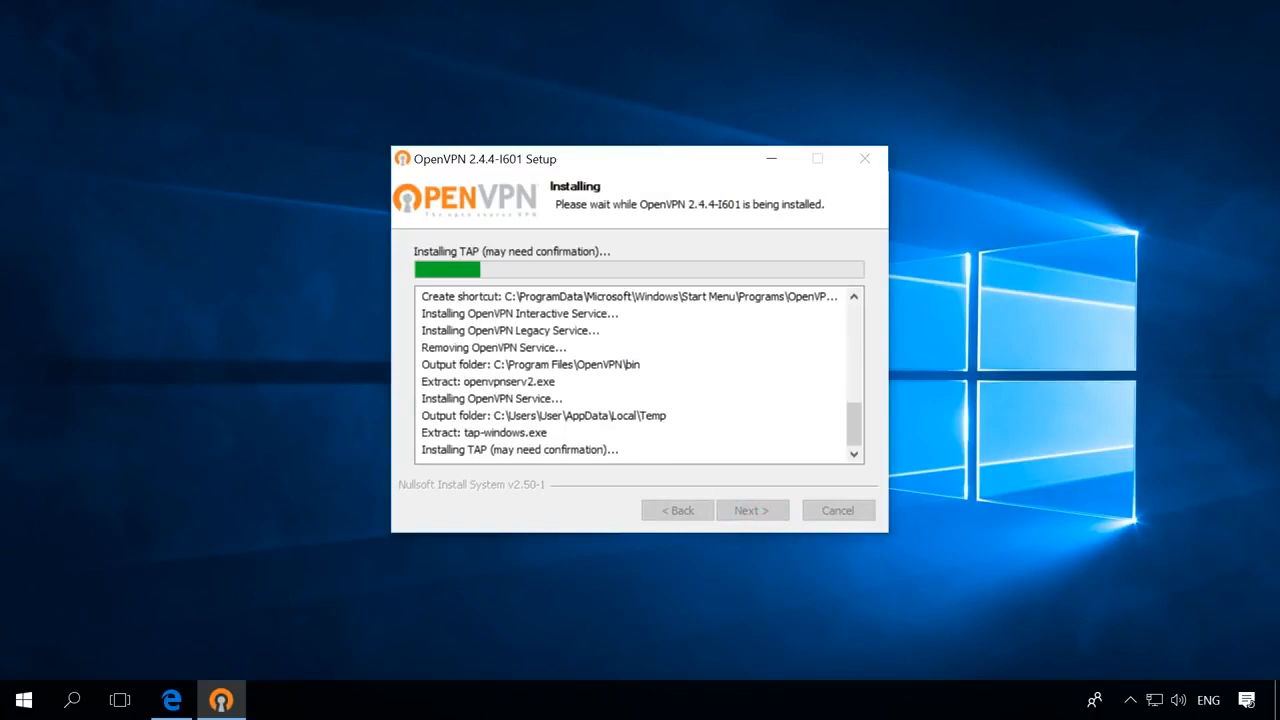
pyautogui.click(752, 510)
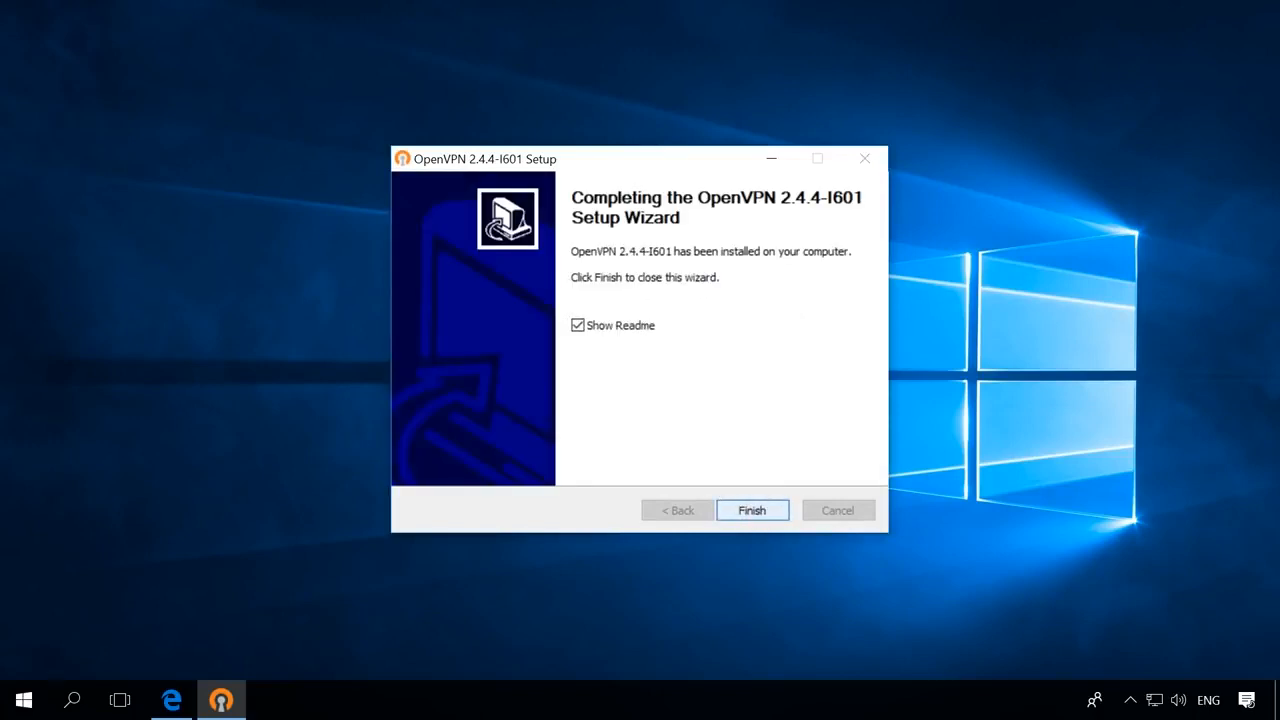
pyautogui.click(578, 325)
pyautogui.click(752, 510)
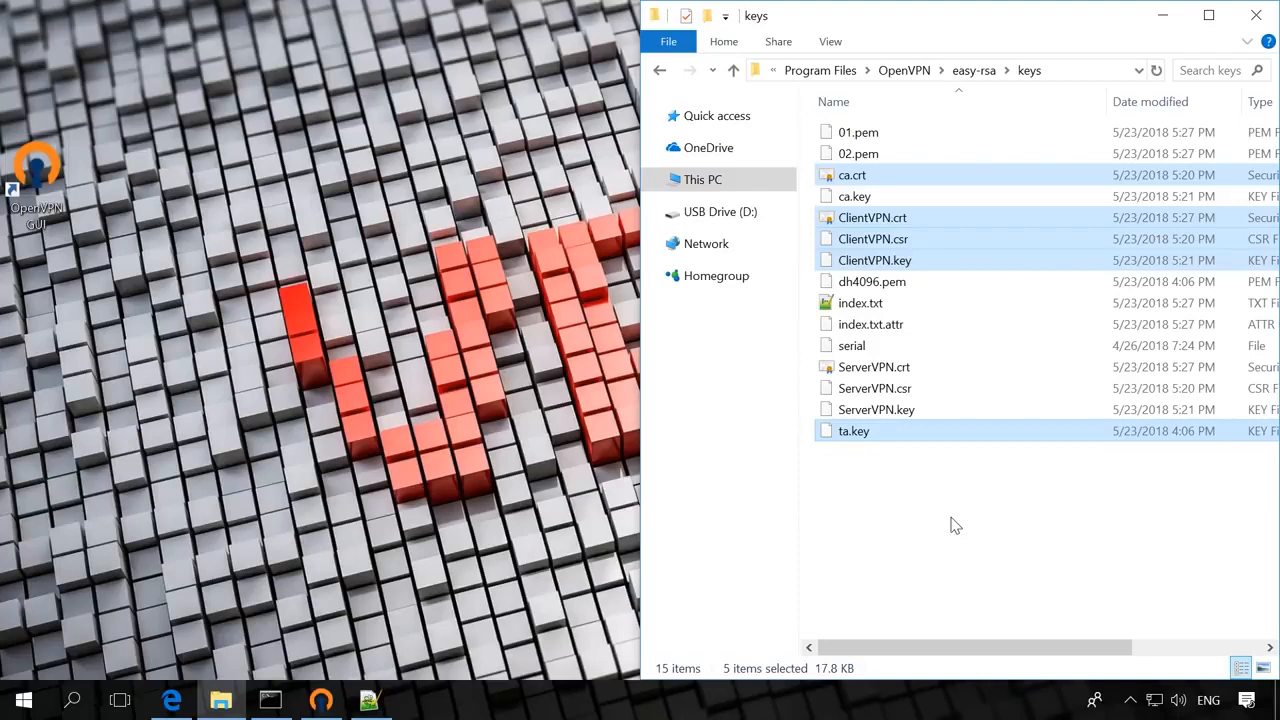
# - Copy ca.crt, ClientVPN.crt/.csr/.key and ta.key and paste them onto USB Drive (D:)
pyautogui.rightClick(966, 220)
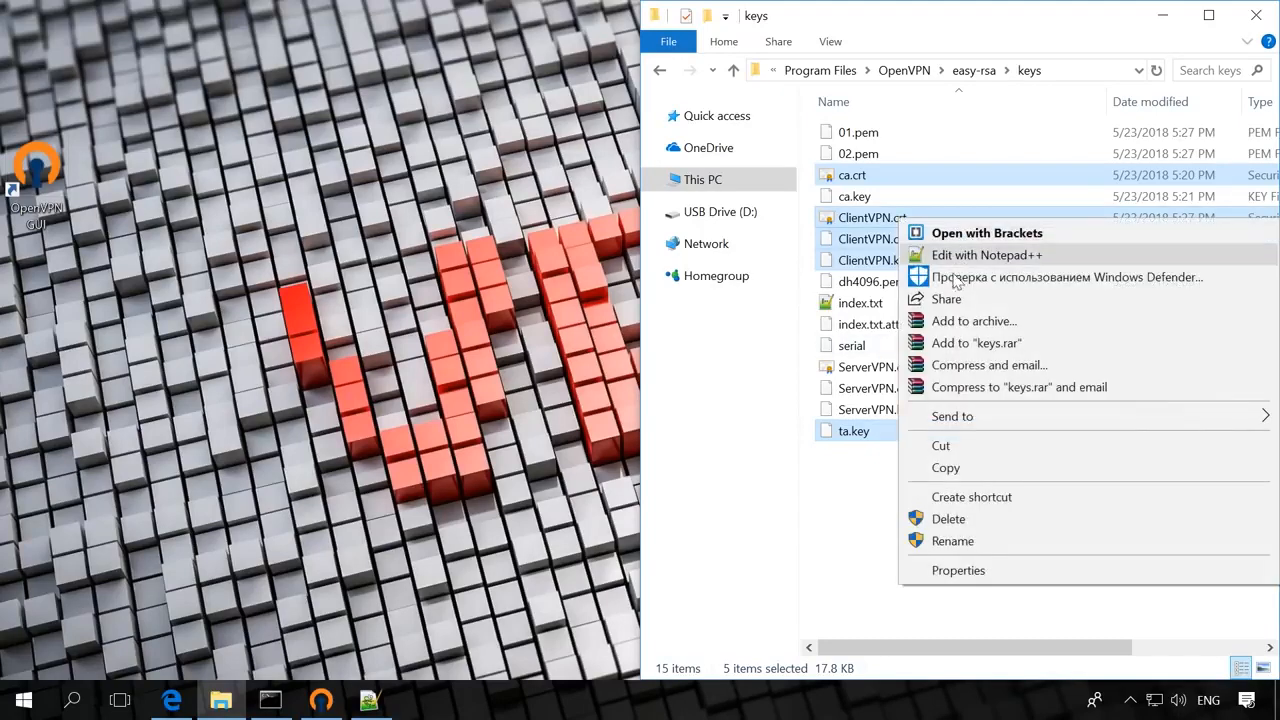
pyautogui.click(948, 468)
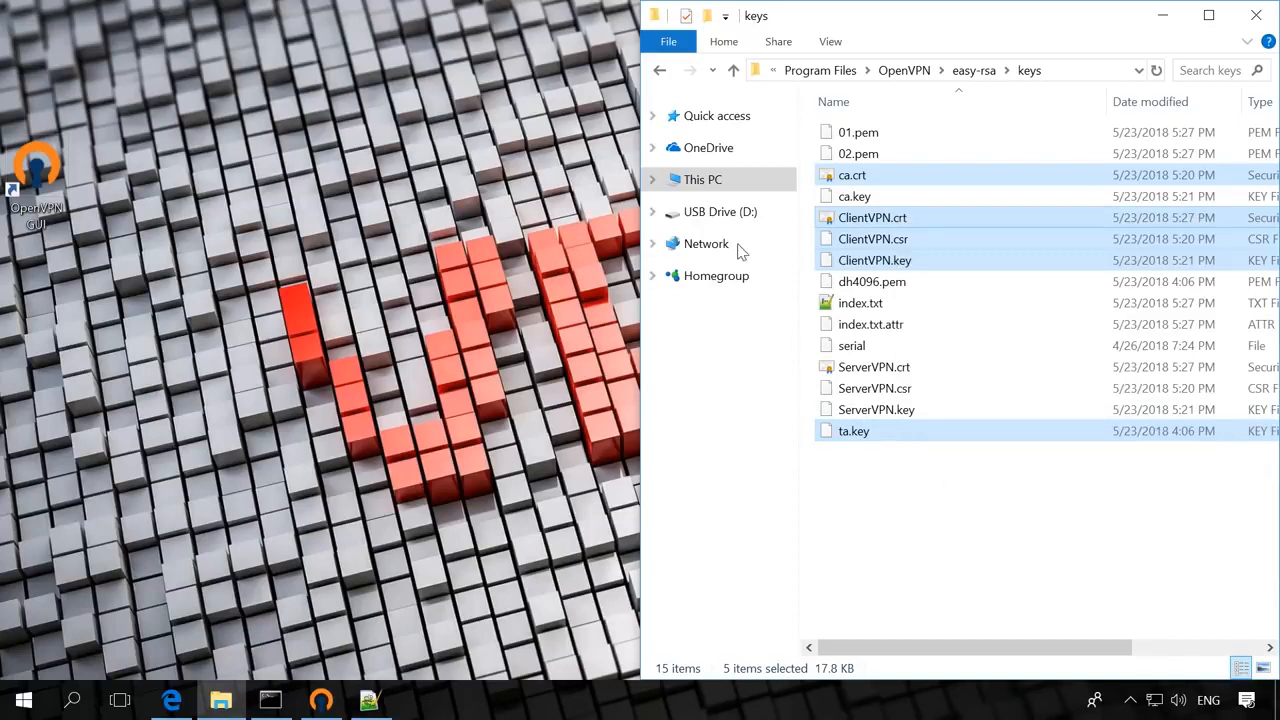
pyautogui.click(718, 211)
pyautogui.rightClick(1050, 352)
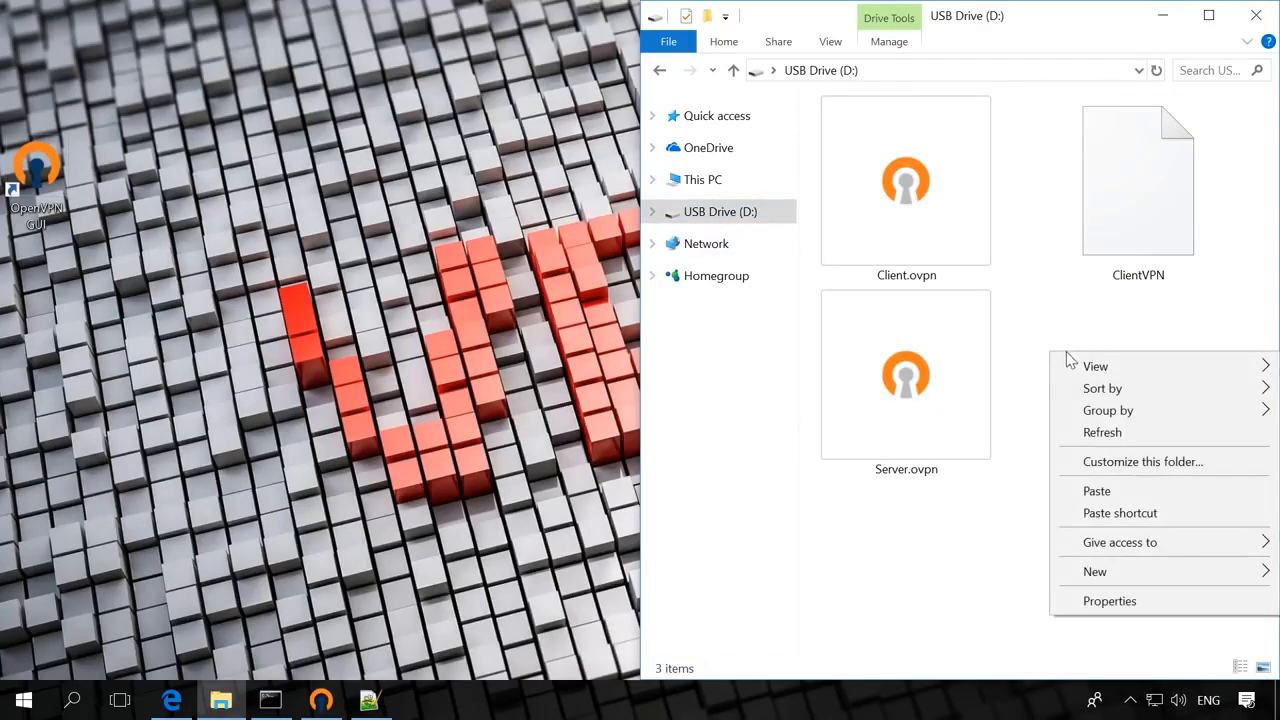
pyautogui.click(1097, 491)
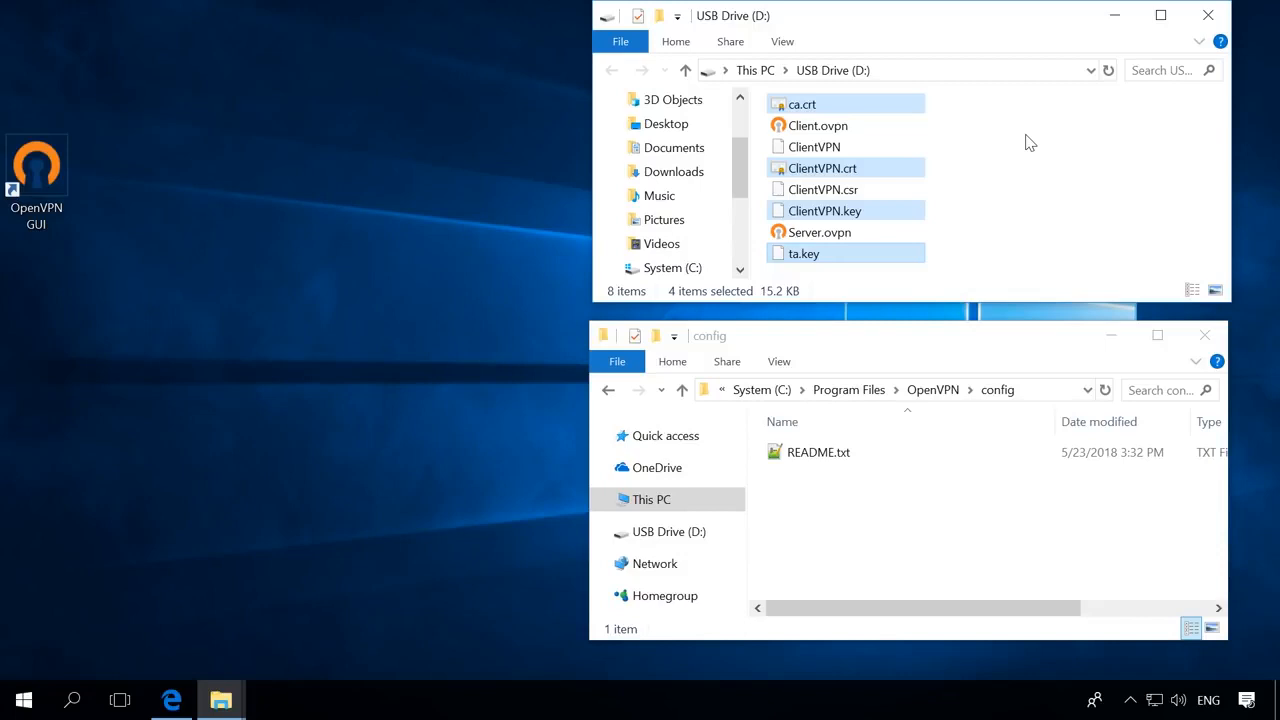
# - Paste ca.crt, ClientVPN.crt, ClientVPN.key and ta.key into the OpenVPN config folder, granting admin permission for all
pyautogui.rightClick(872, 107)
pyautogui.click(925, 357)
pyautogui.rightClick(906, 499)
pyautogui.click(960, 356)
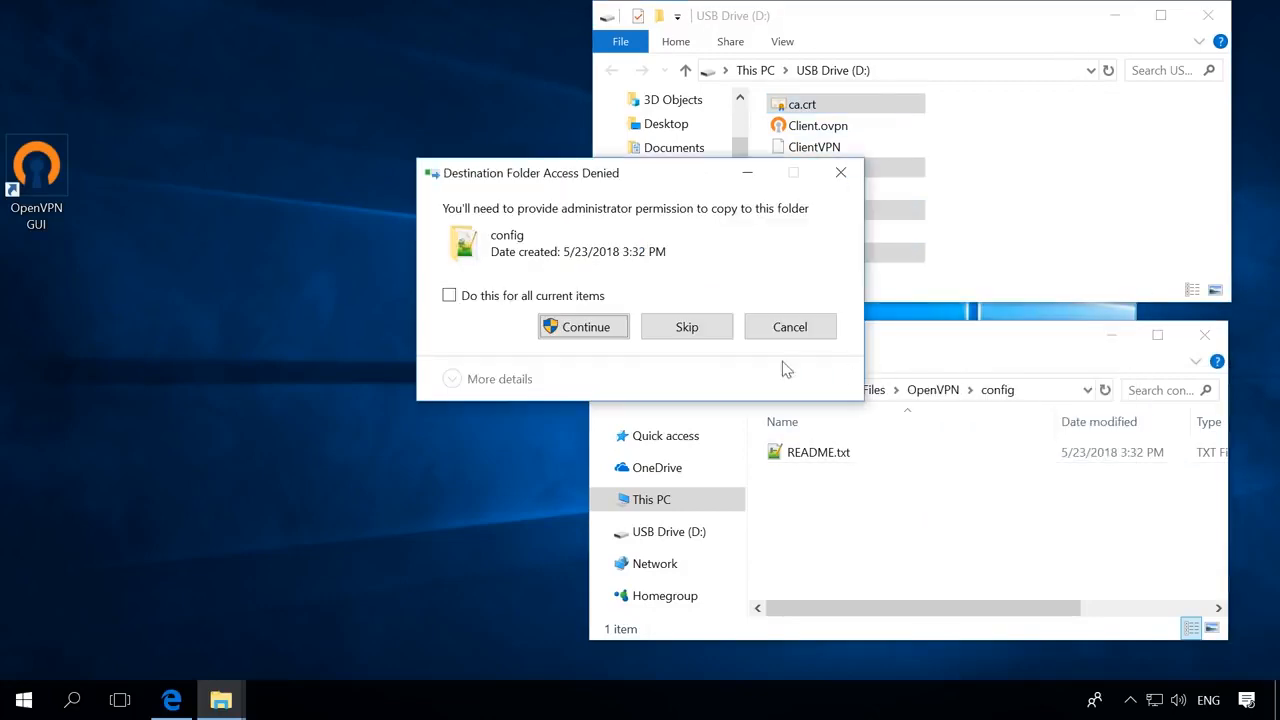
pyautogui.click(586, 326)
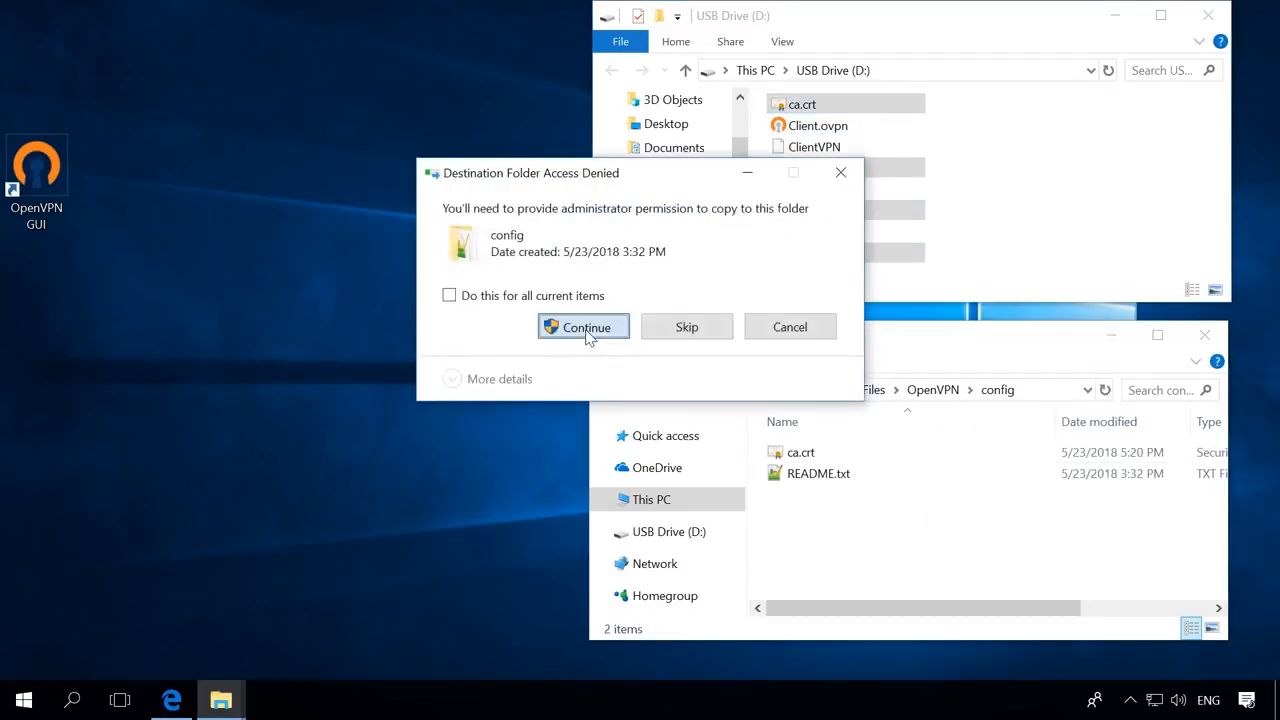
pyautogui.click(586, 327)
pyautogui.click(570, 296)
pyautogui.click(584, 326)
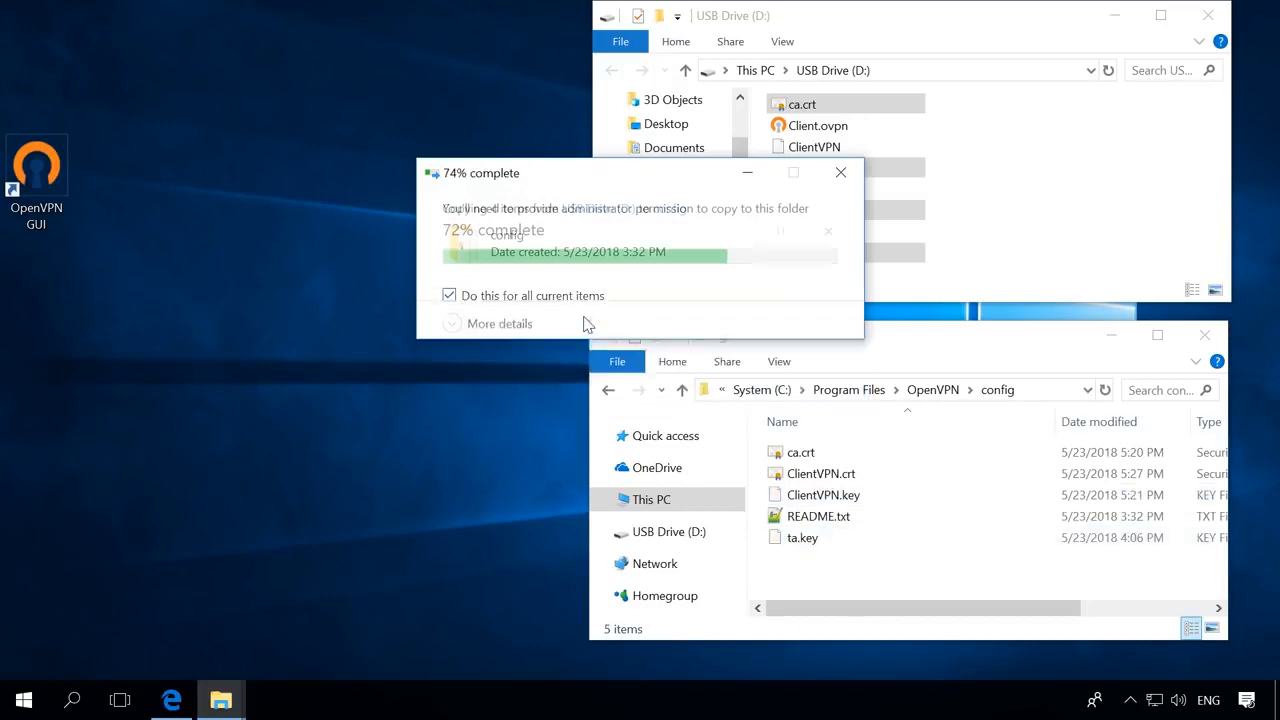
pyautogui.click(873, 566)
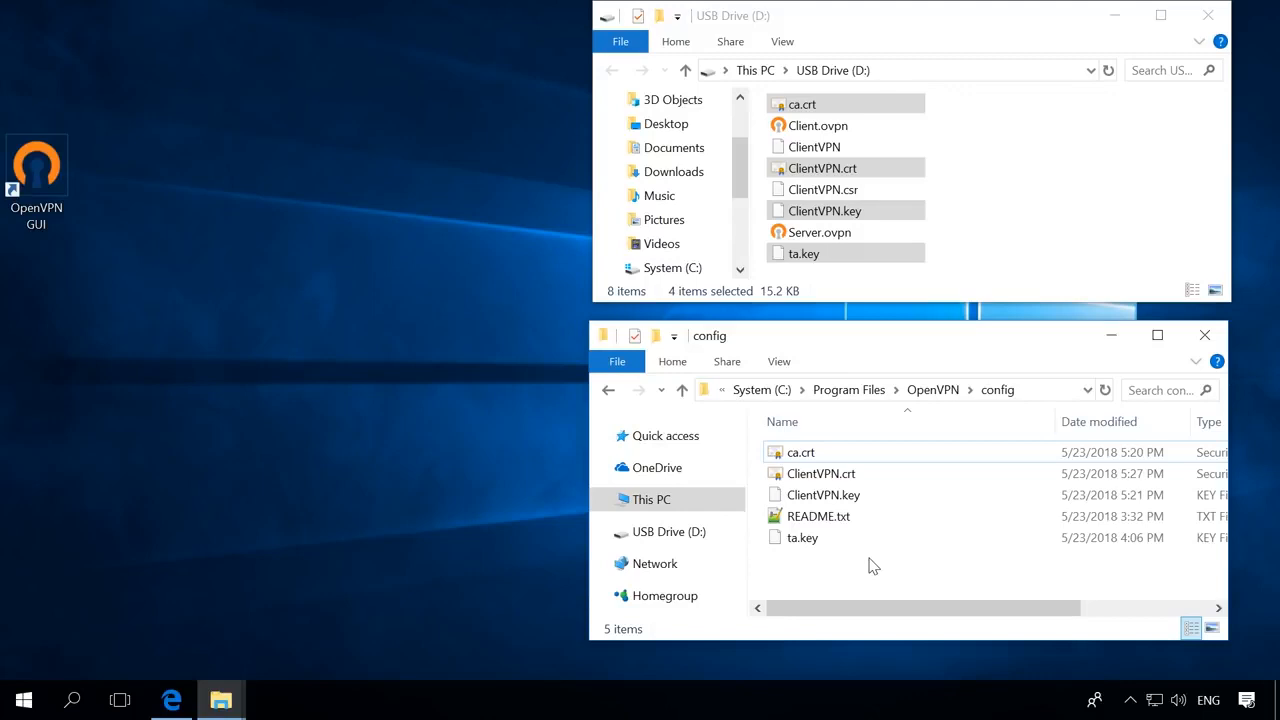
# - Copy Client.ovpn from the USB drive into the OpenVPN config folder with admin permission
pyautogui.click(835, 128)
pyautogui.rightClick(834, 126)
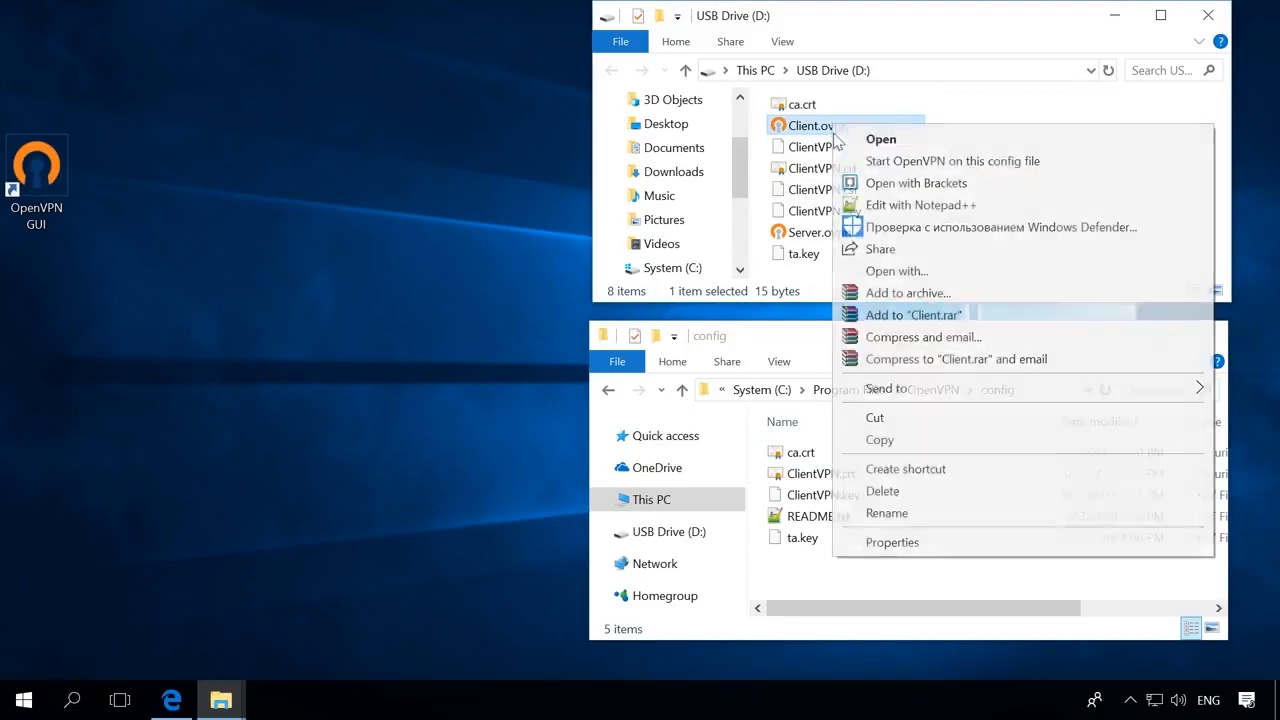
pyautogui.click(880, 440)
pyautogui.rightClick(840, 577)
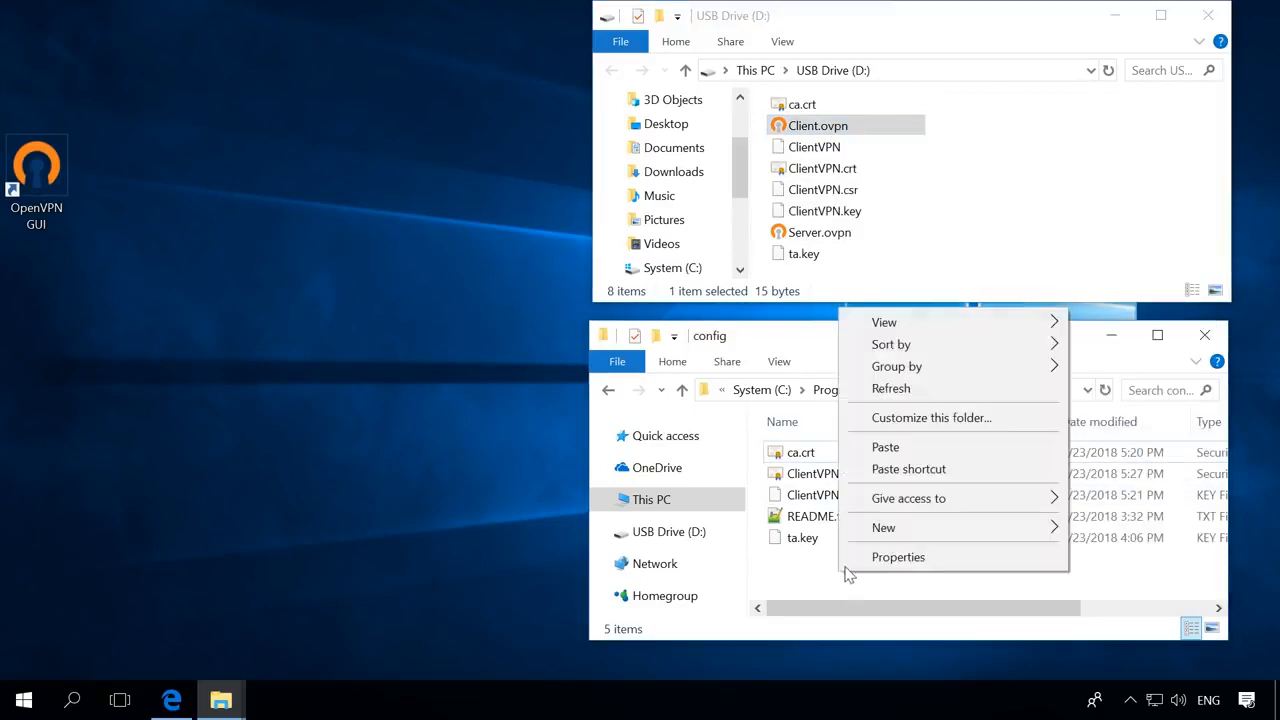
pyautogui.click(889, 449)
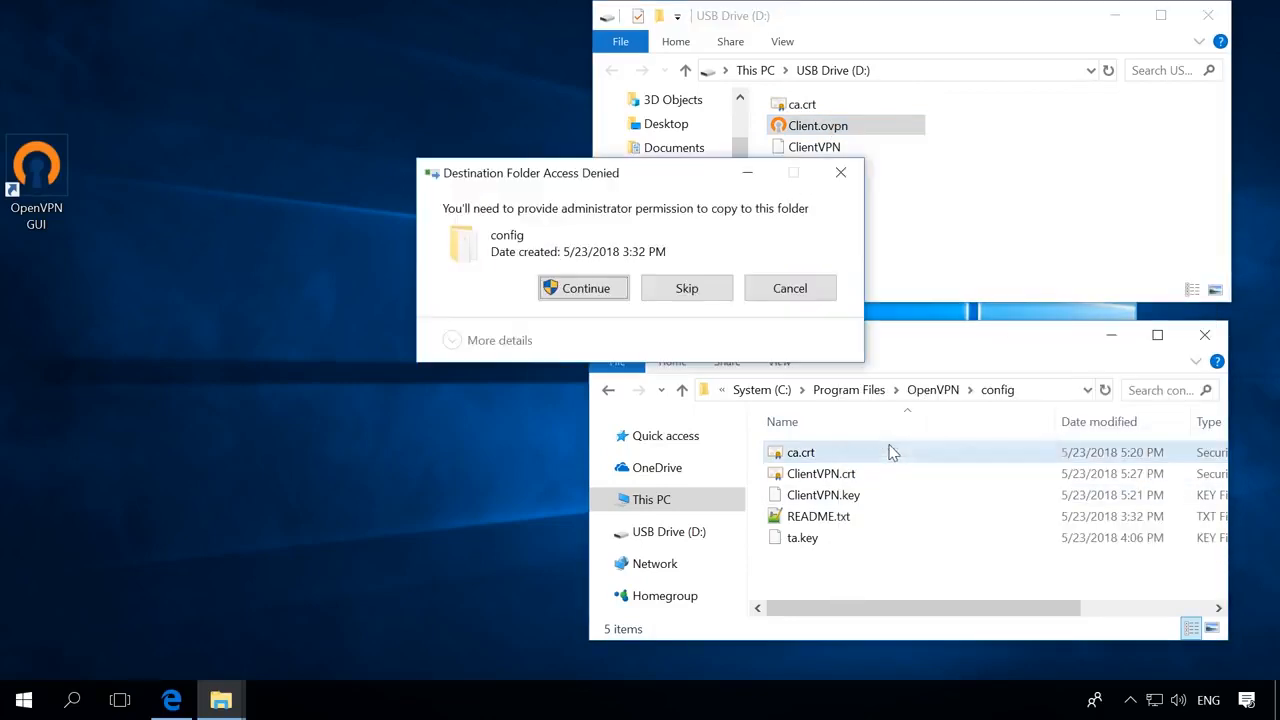
pyautogui.click(586, 290)
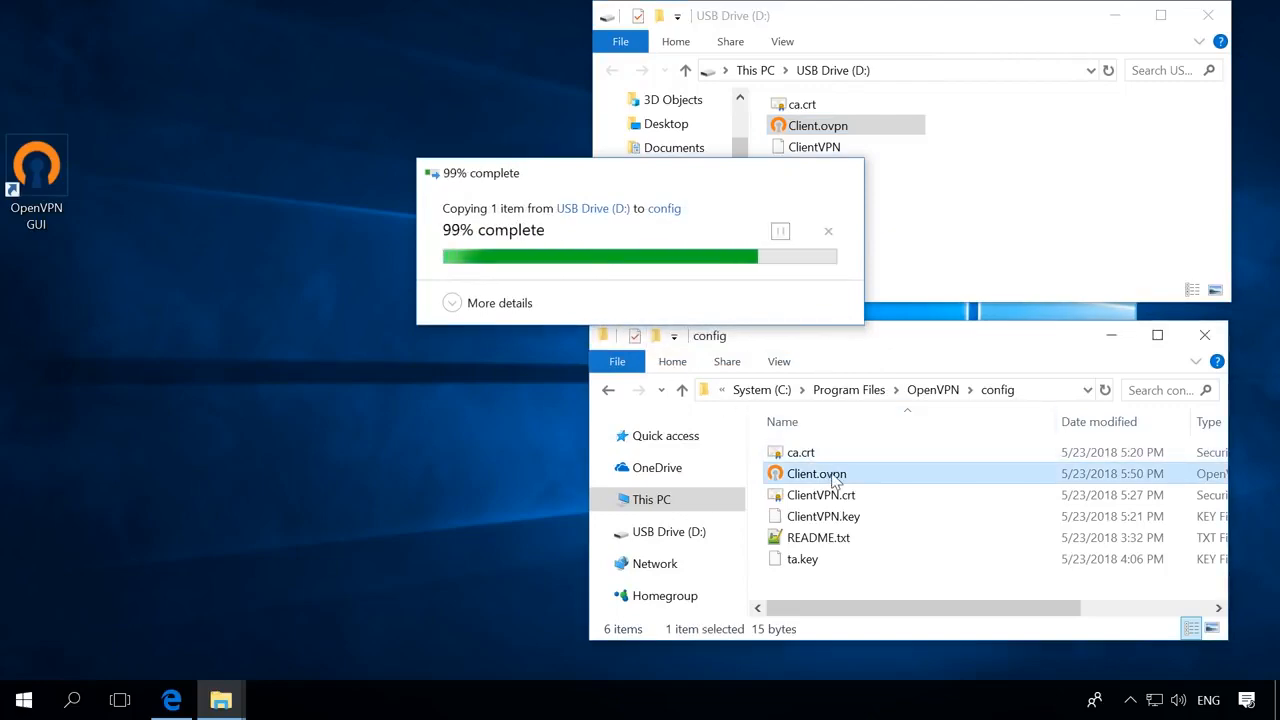
pyautogui.rightClick(835, 480)
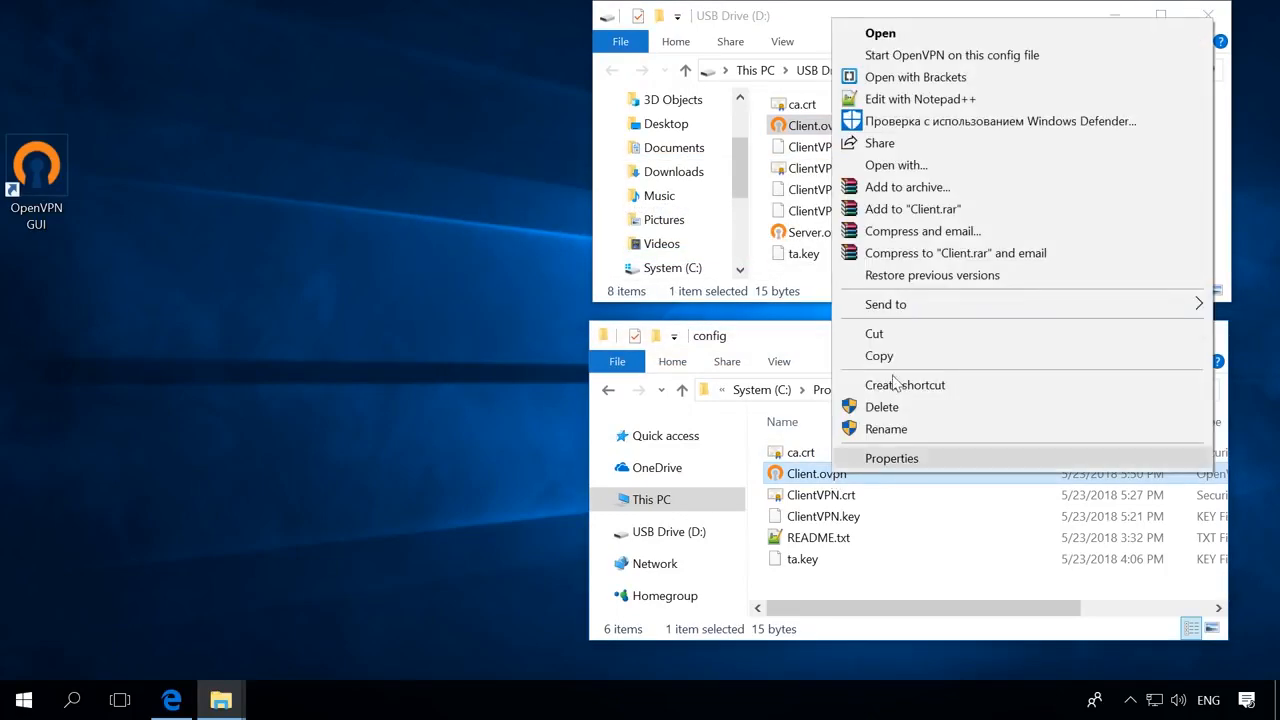
# - Open Client.ovpn in Notepad++ and check its client, port 12345, tcp4-client, tls-auth and remote-cert-tls lines
pyautogui.click(908, 100)
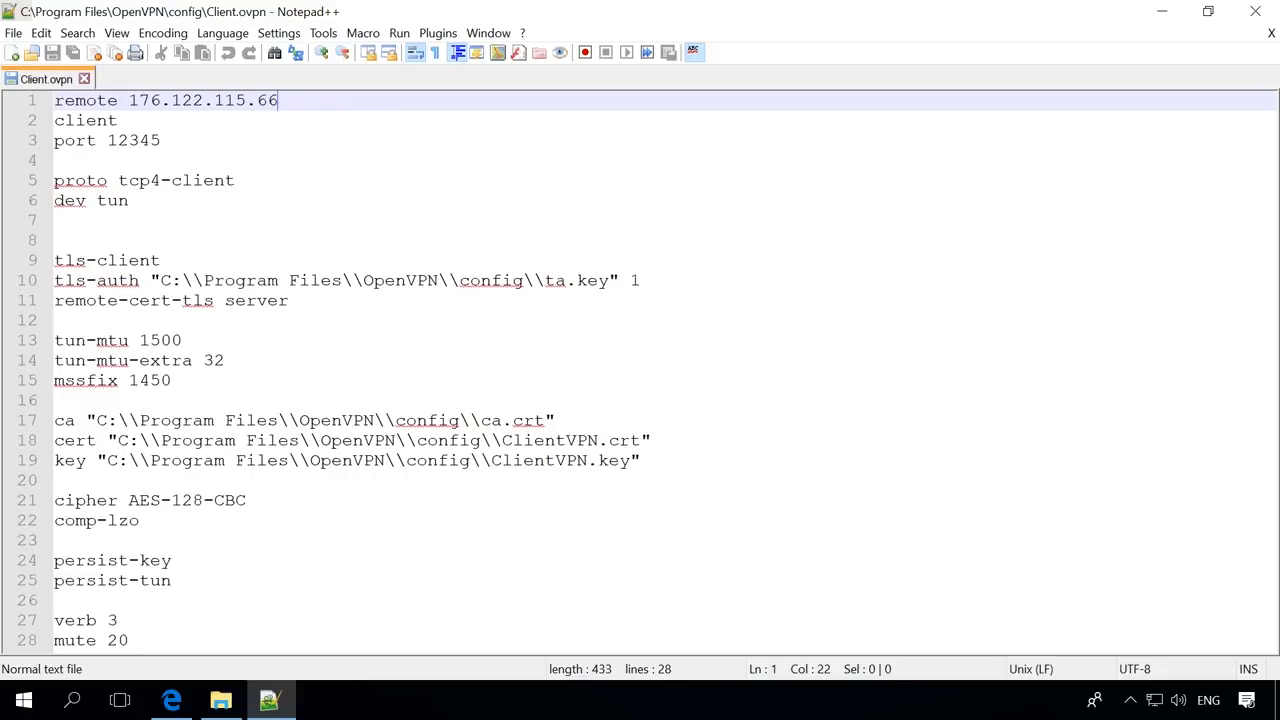
pyautogui.click(336, 121)
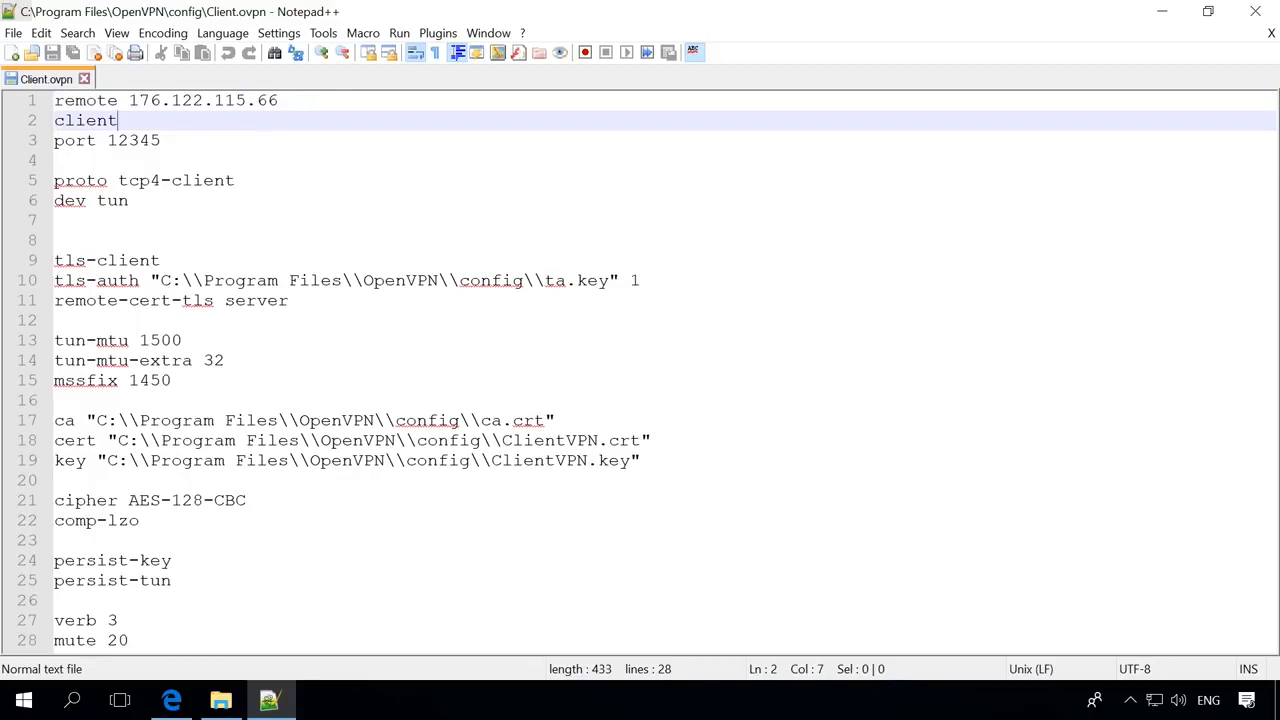
pyautogui.click(335, 138)
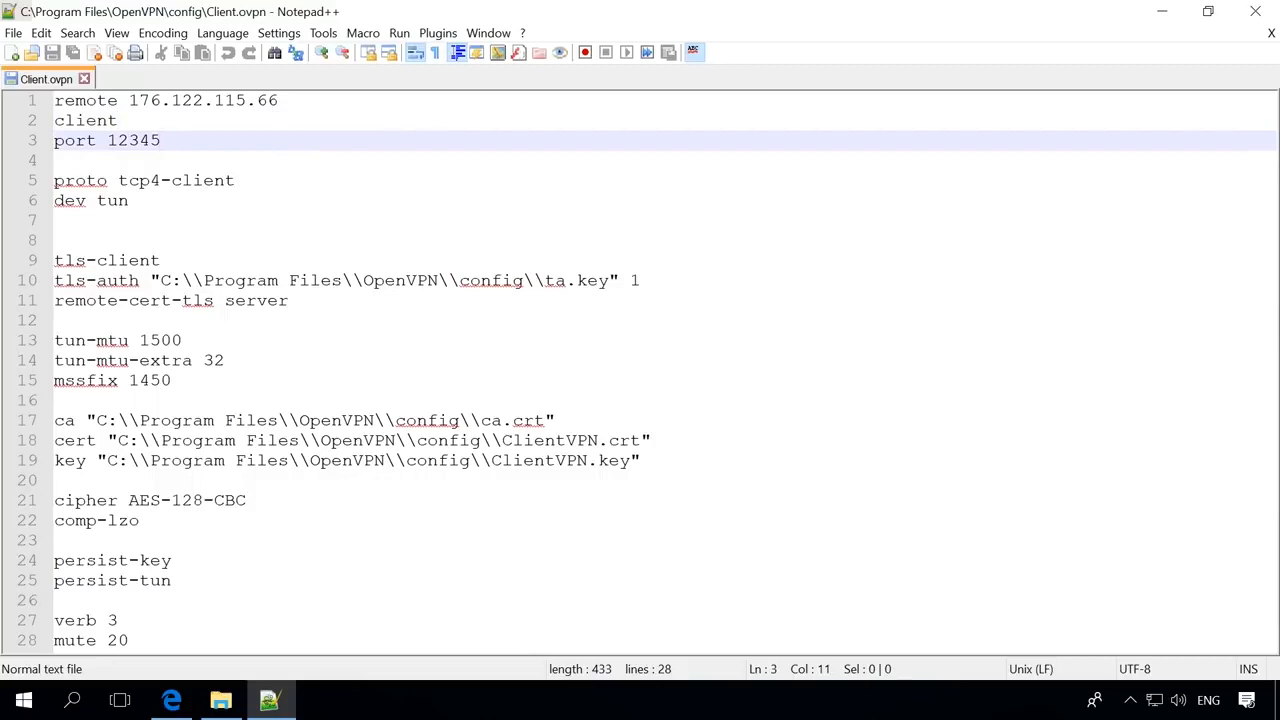
pyautogui.click(336, 180)
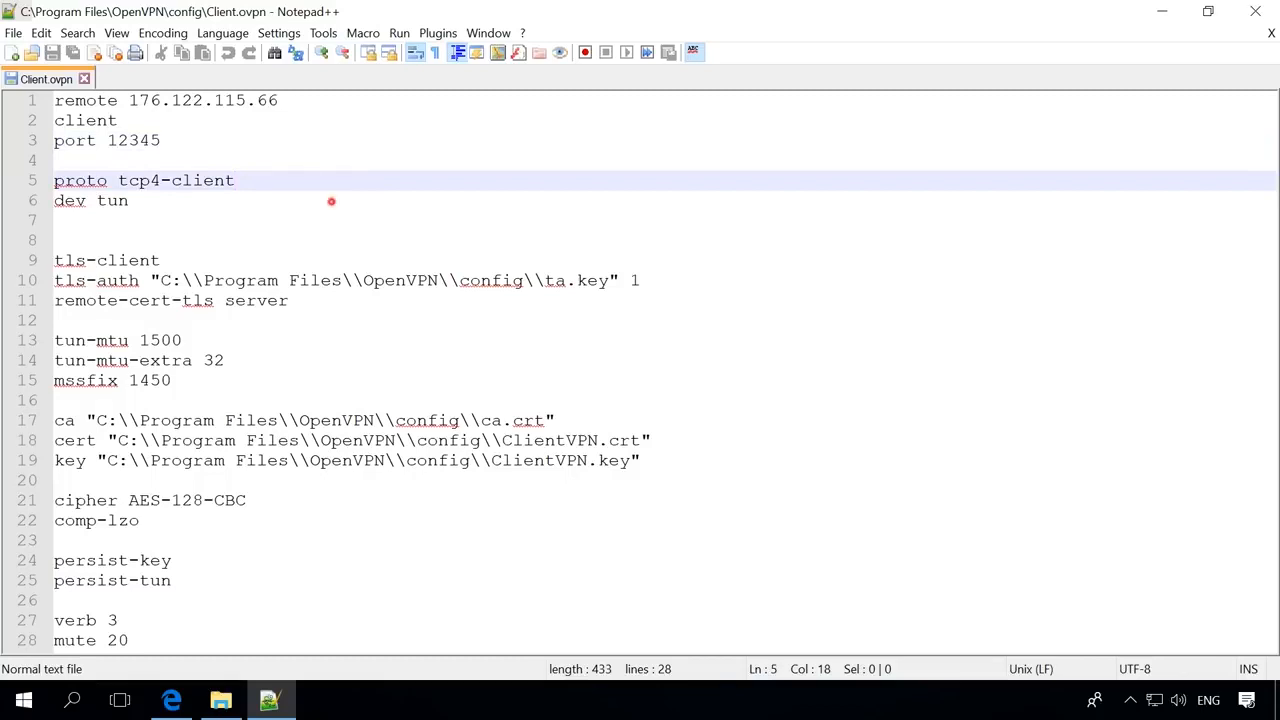
pyautogui.click(332, 201)
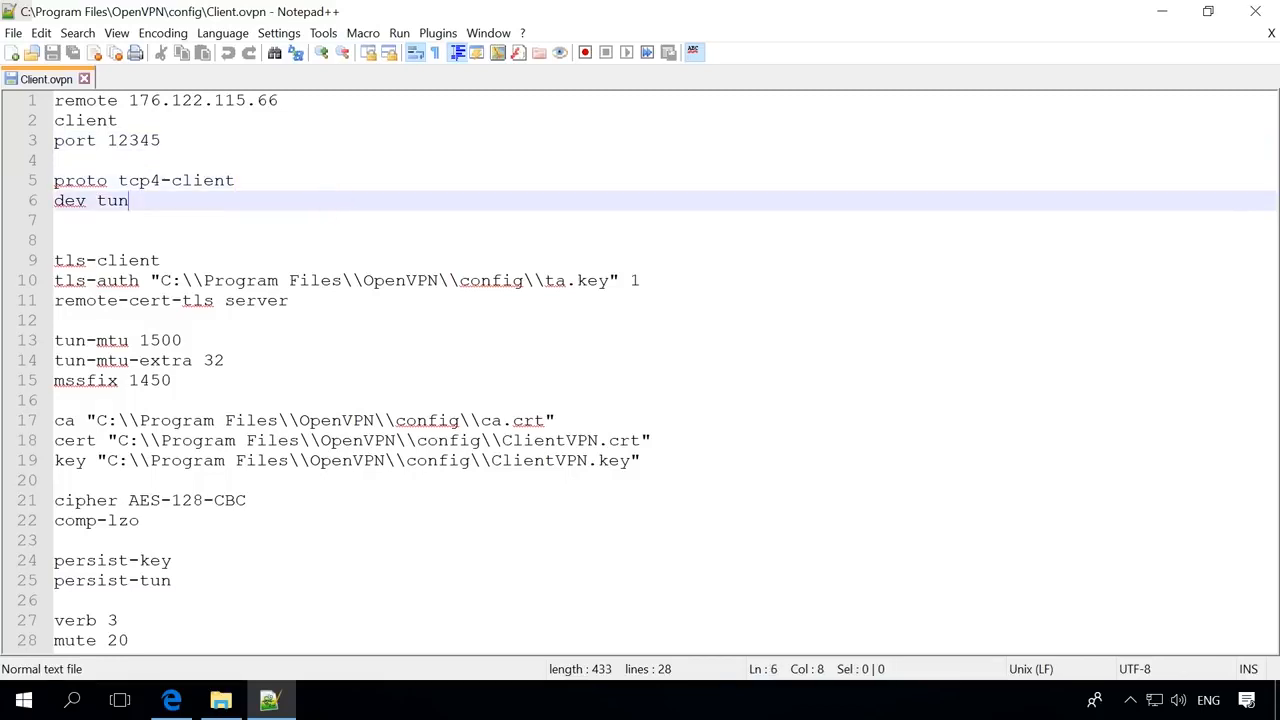
pyautogui.click(334, 260)
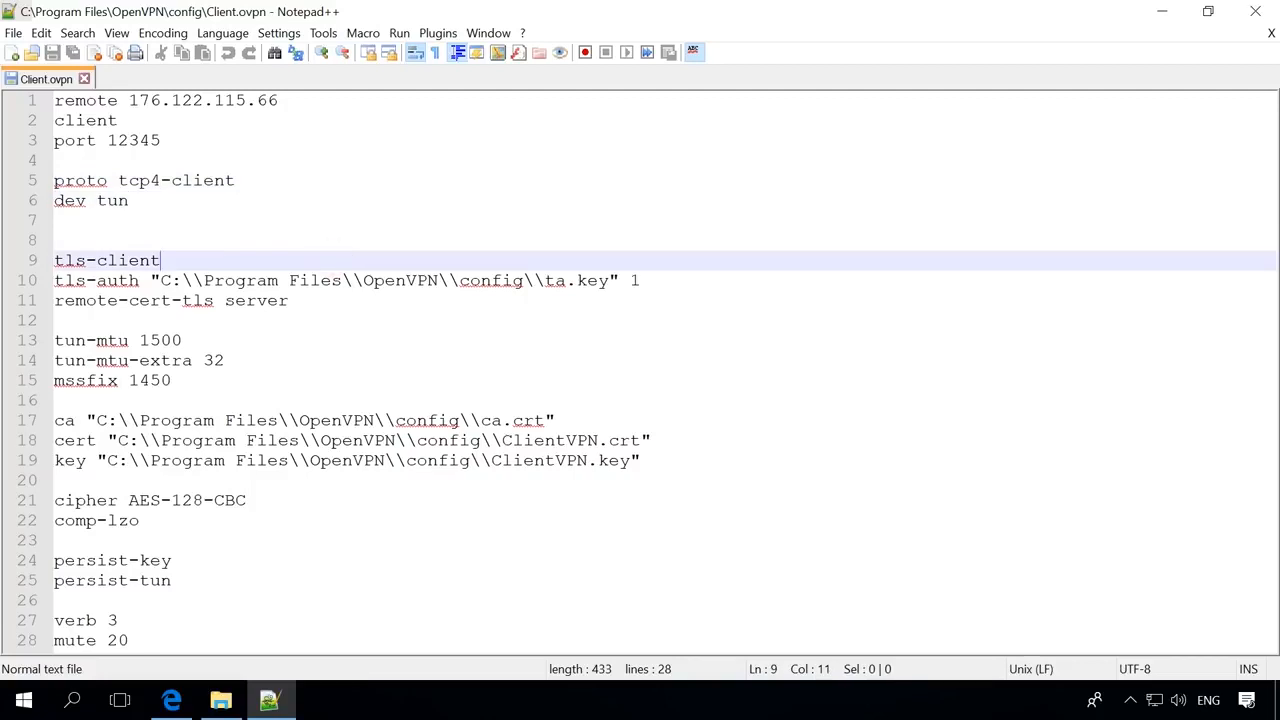
pyautogui.click(657, 279)
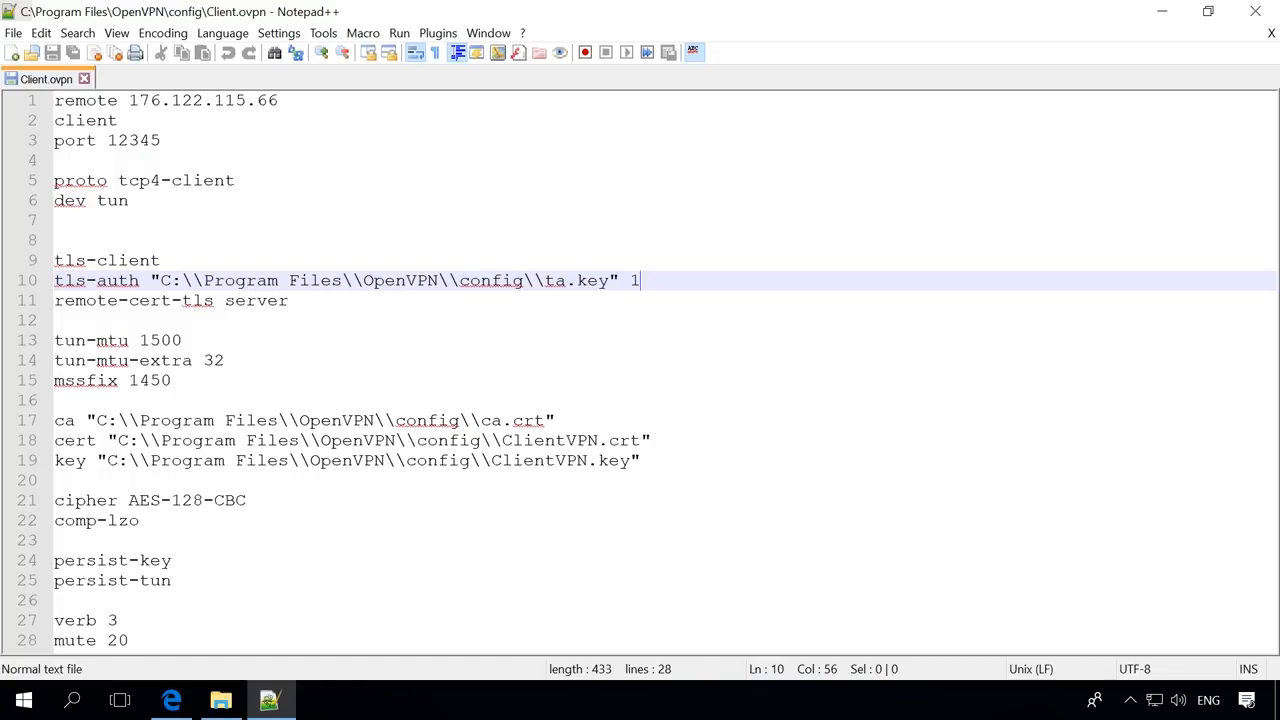
pyautogui.click(328, 297)
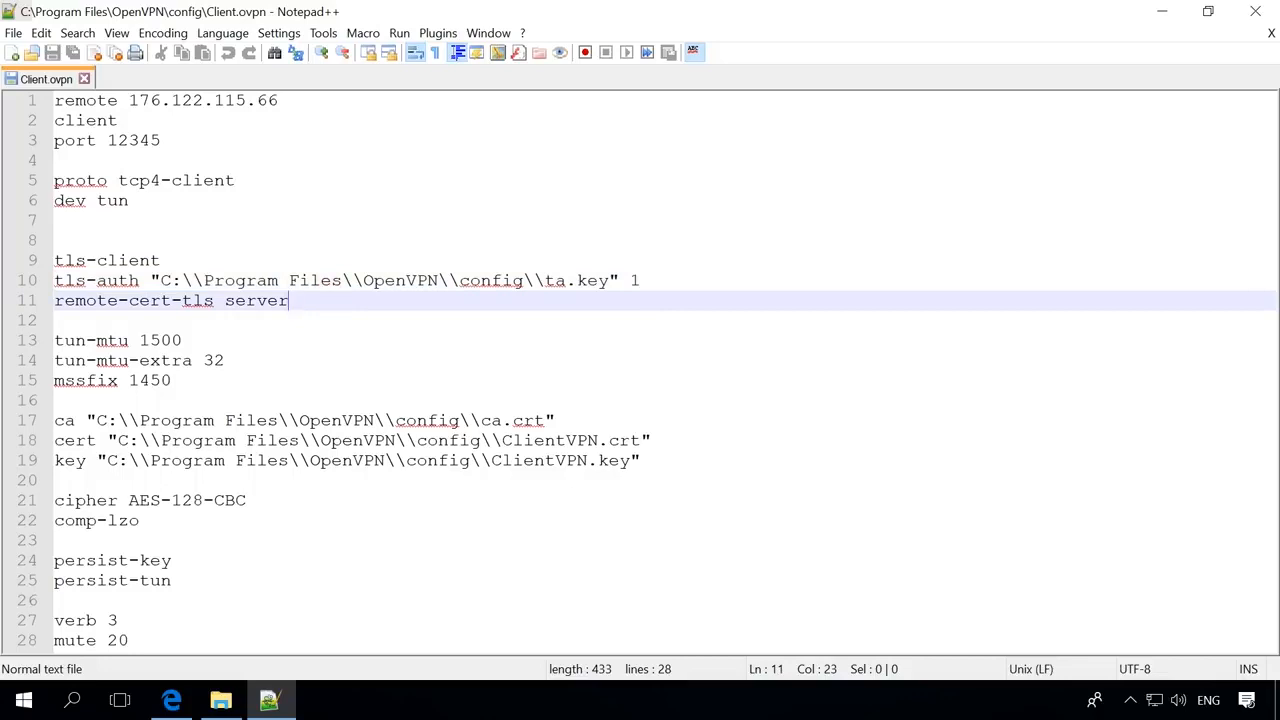
# - Go over the tun-mtu 1500, tun-mtu-extra 32, mssfix 1450 and ca/cert/key path lines
pyautogui.click(275, 339)
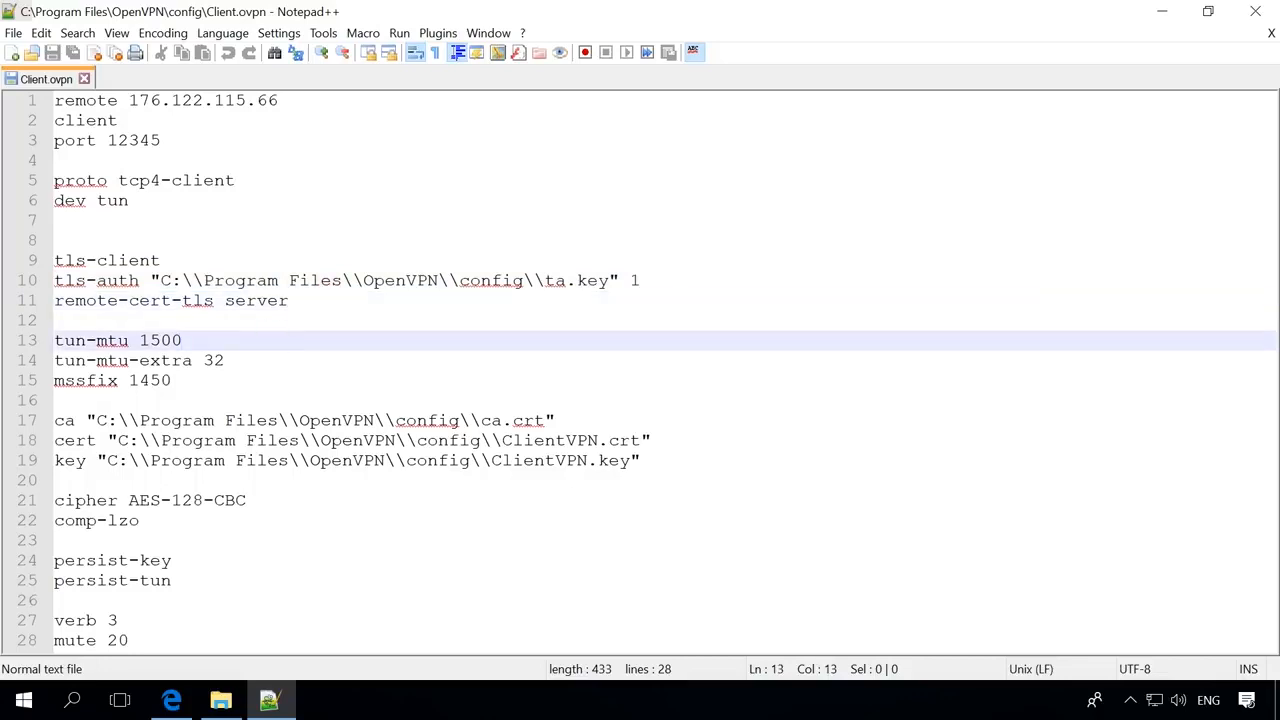
pyautogui.click(283, 358)
pyautogui.click(203, 378)
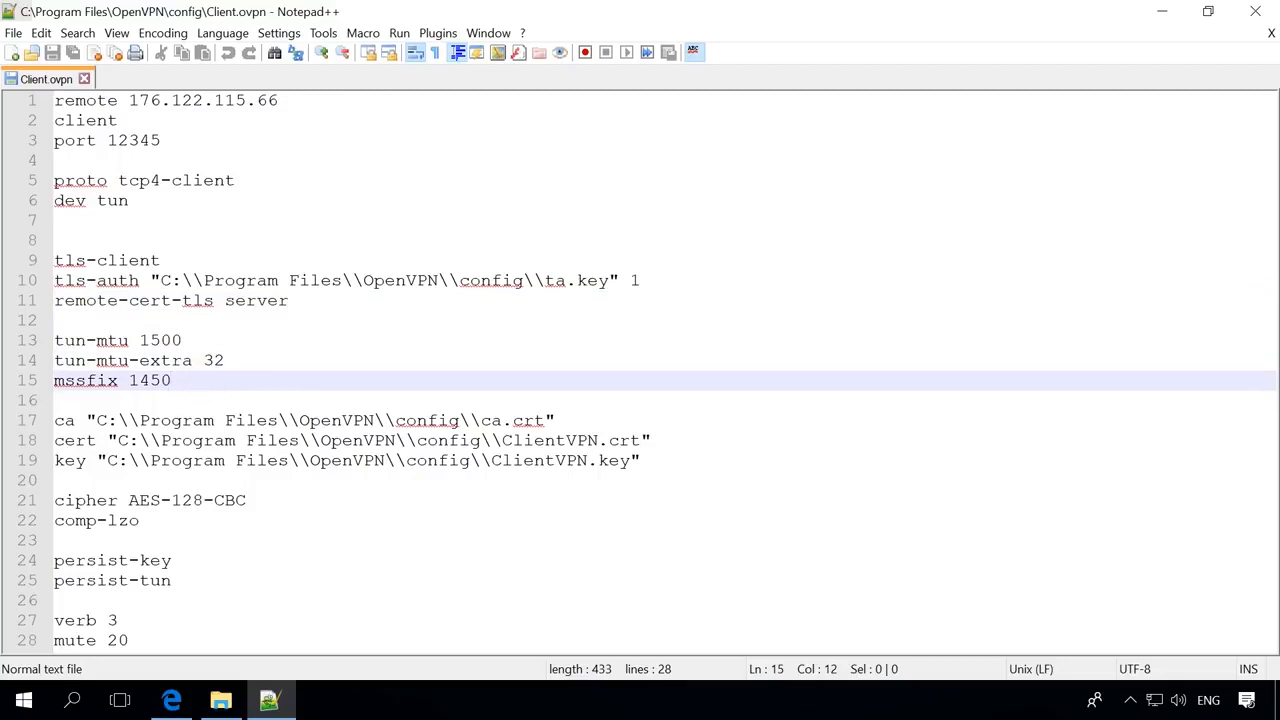
pyautogui.click(589, 418)
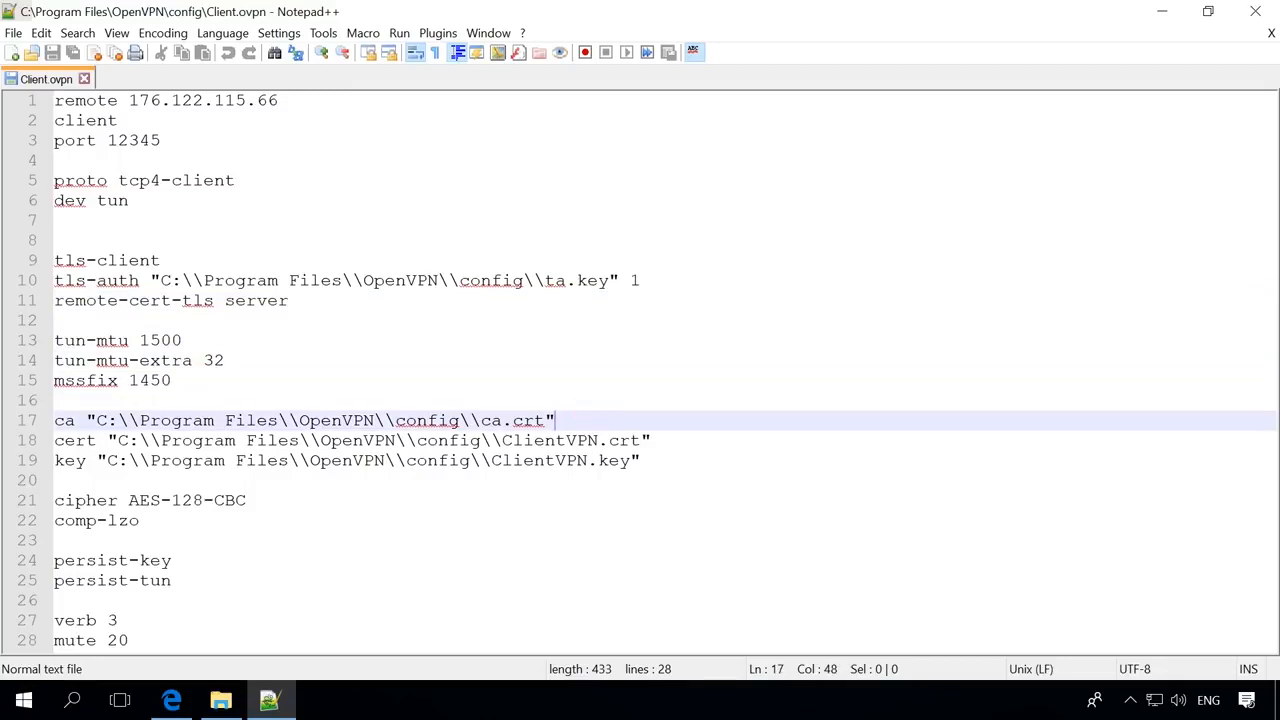
pyautogui.click(672, 440)
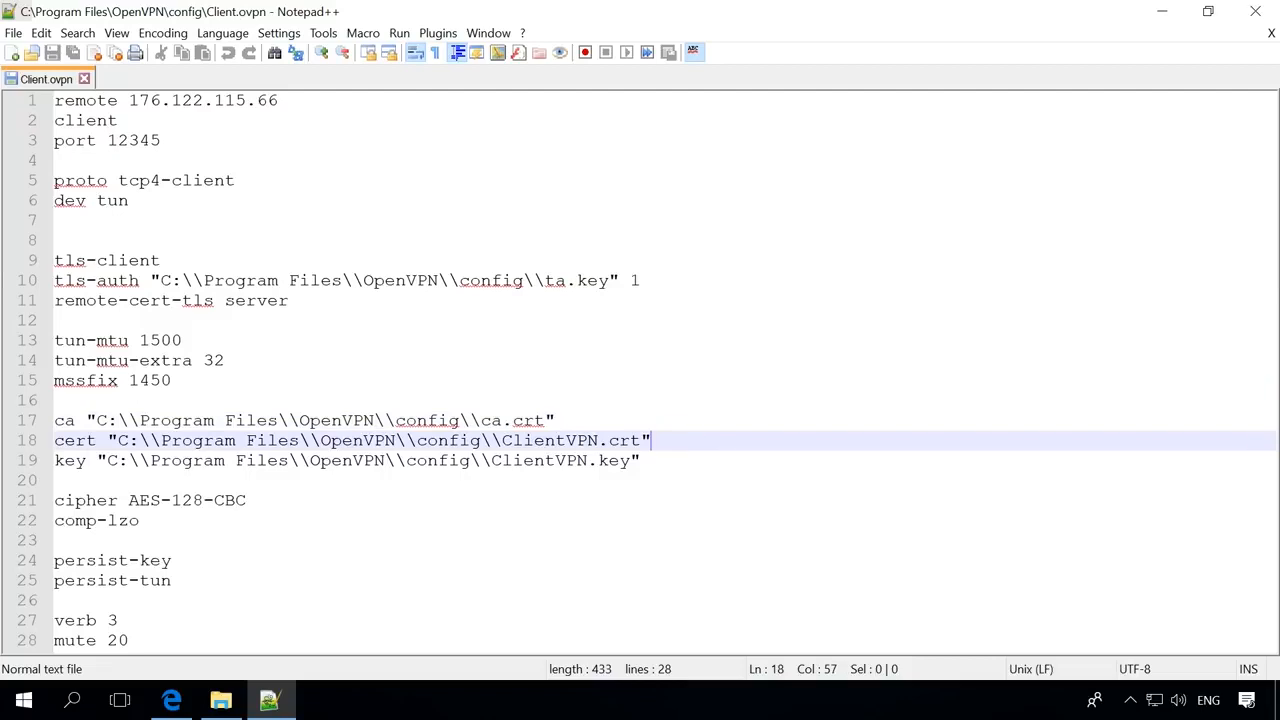
pyautogui.click(677, 462)
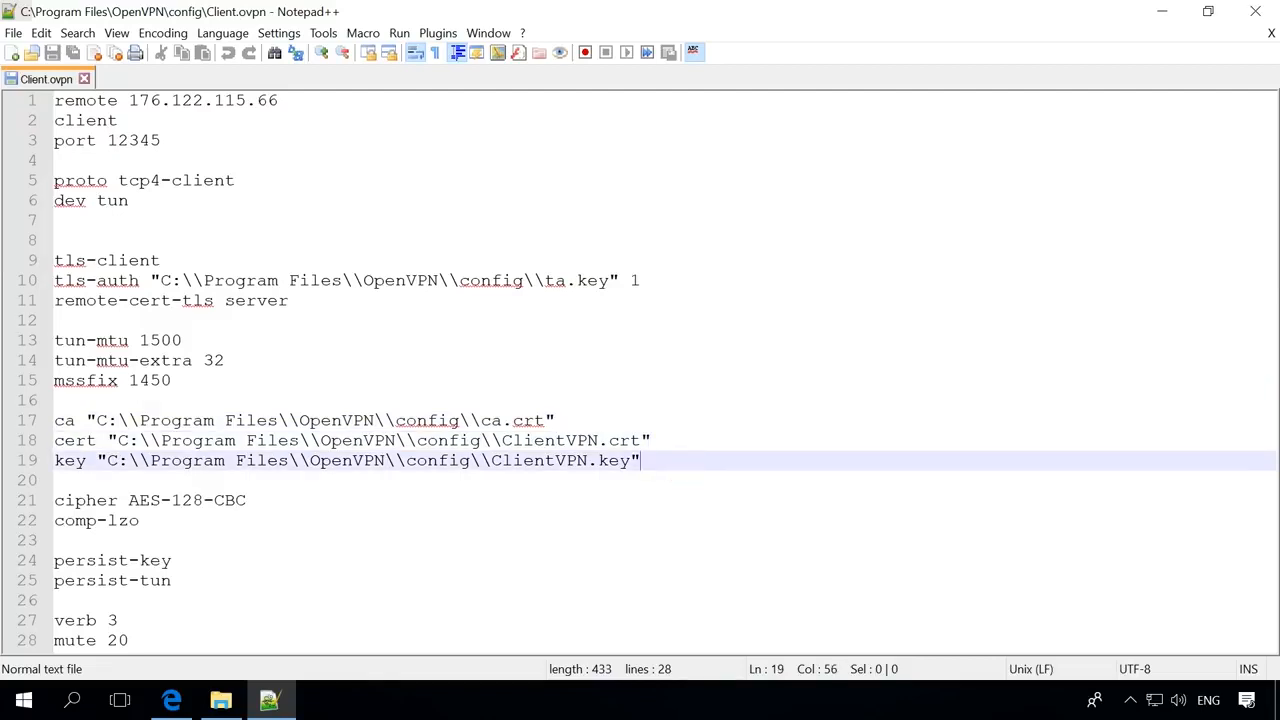
# - Go over the comp-lzo, AES-128-CBC cipher, persist-key, persist-tun, verb 3 and mute 20 lines
pyautogui.click(316, 514)
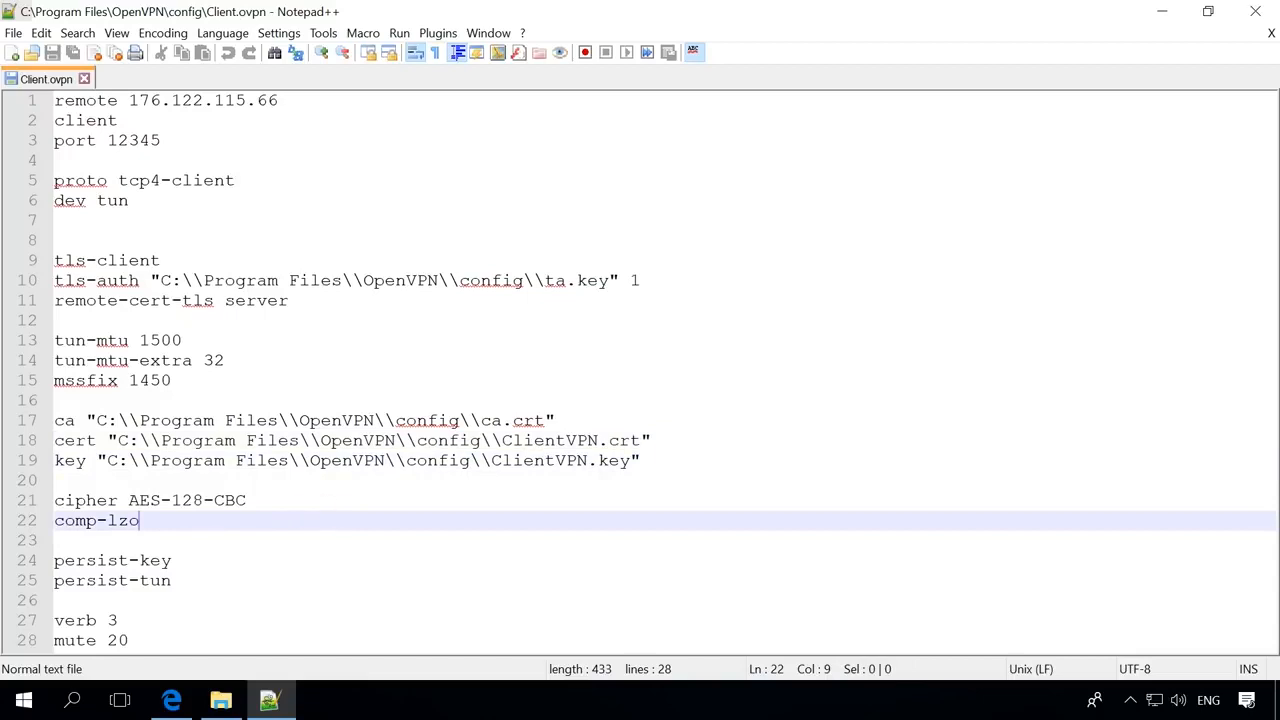
pyautogui.click(307, 503)
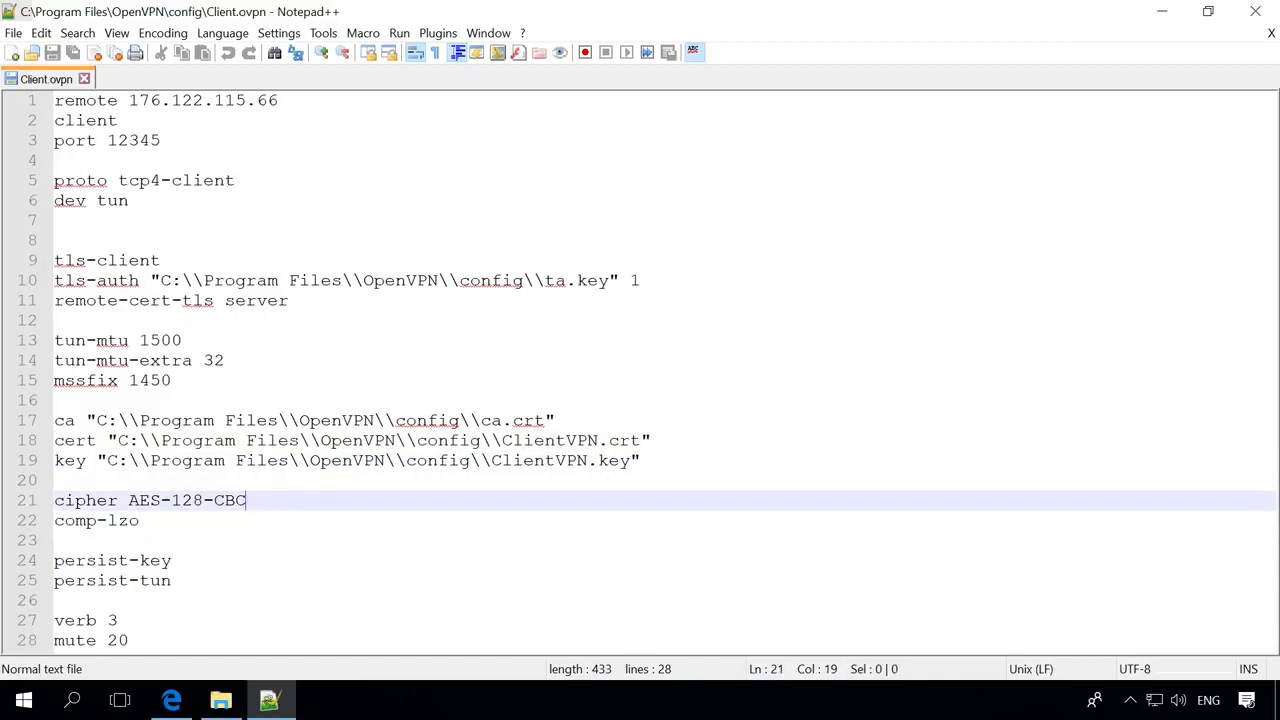
pyautogui.click(298, 524)
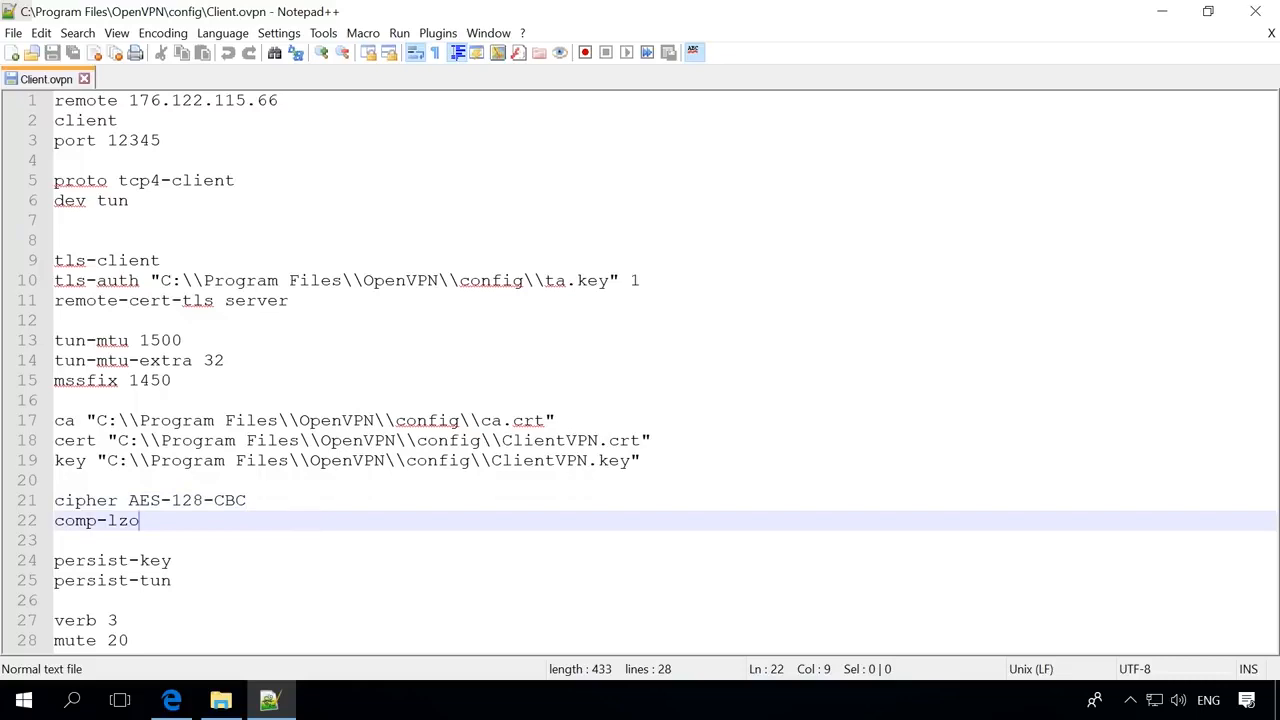
pyautogui.click(251, 563)
pyautogui.click(251, 583)
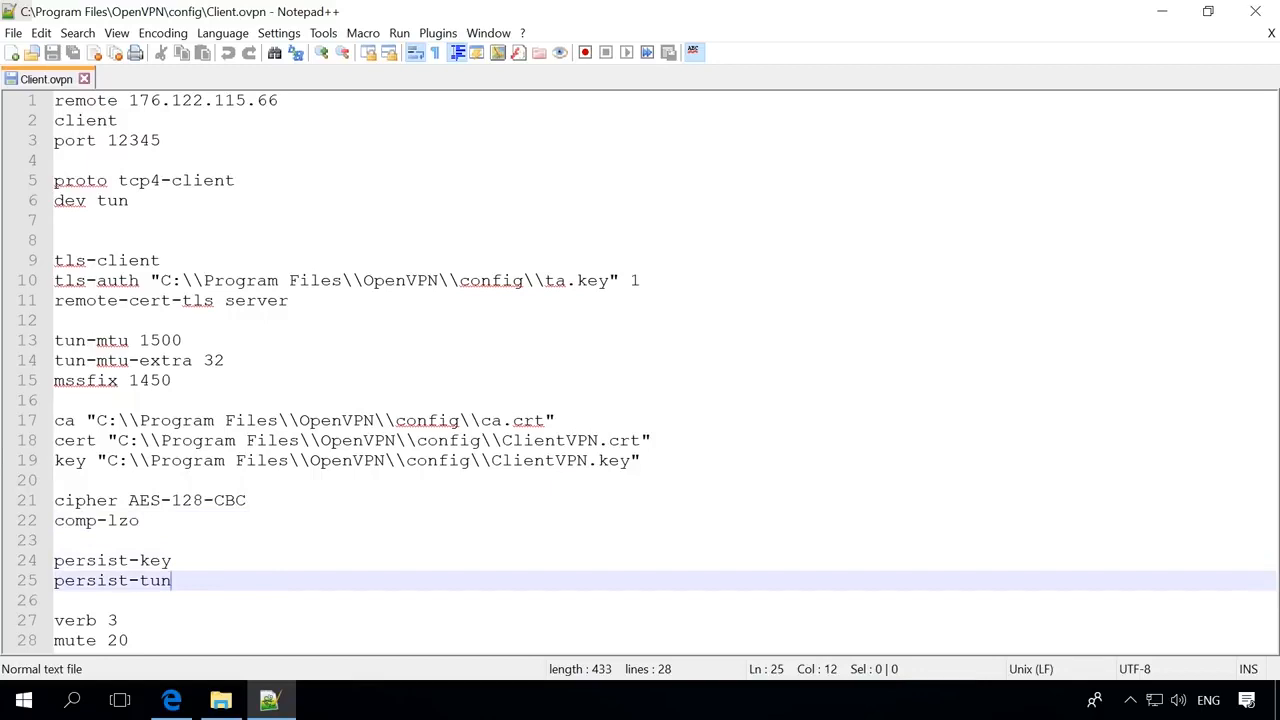
pyautogui.click(231, 612)
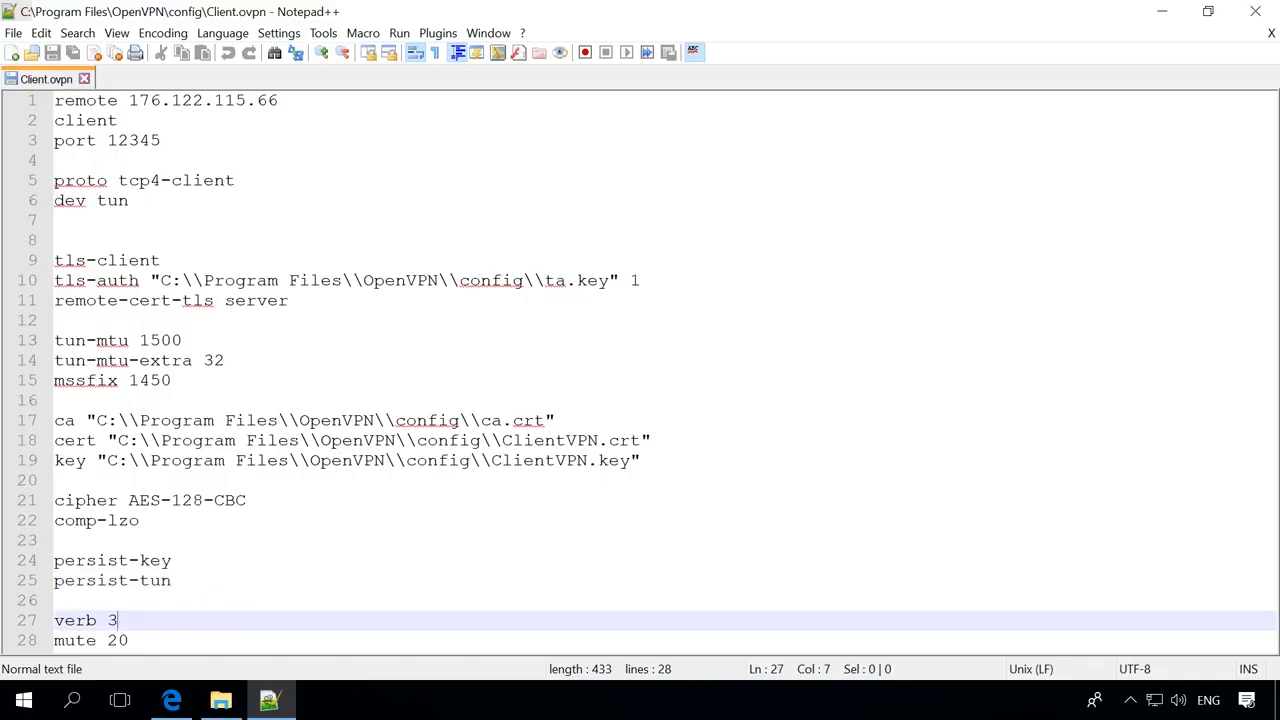
pyautogui.click(178, 640)
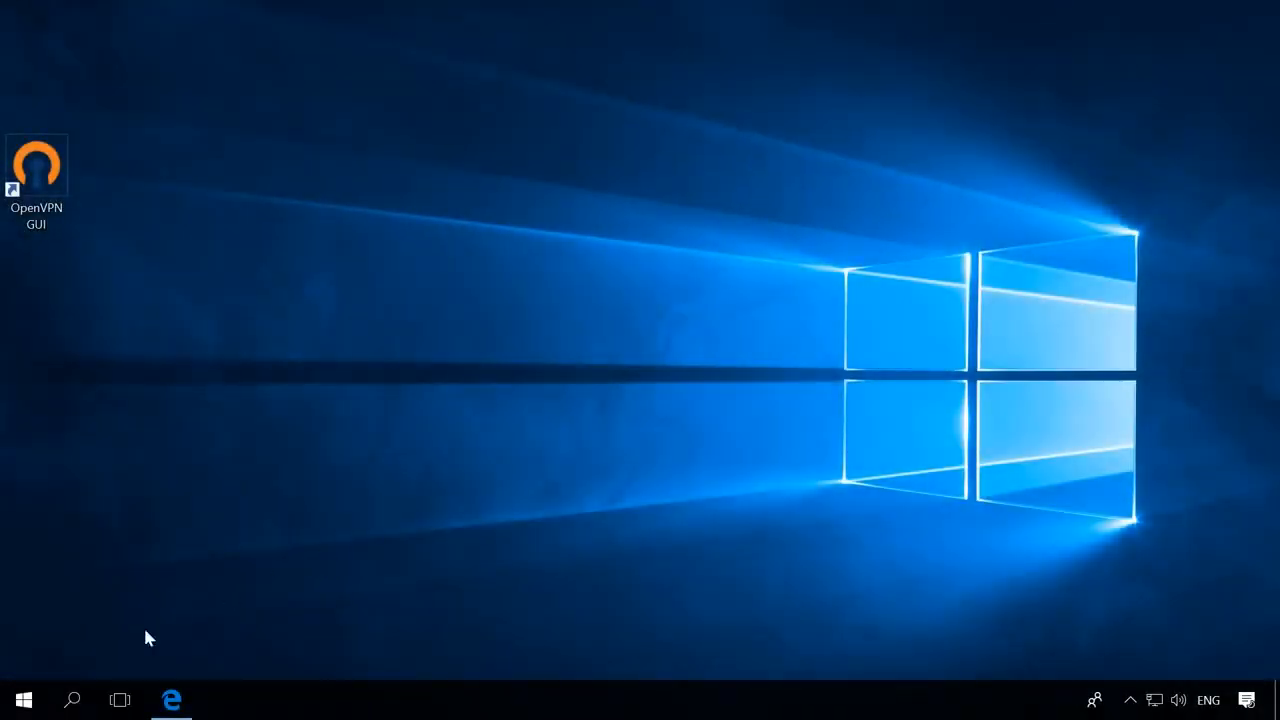
# - Launch Registry Editor from a 'regedit' search and allow it to make changes
pyautogui.click(72, 699)
pyautogui.write('regedit')
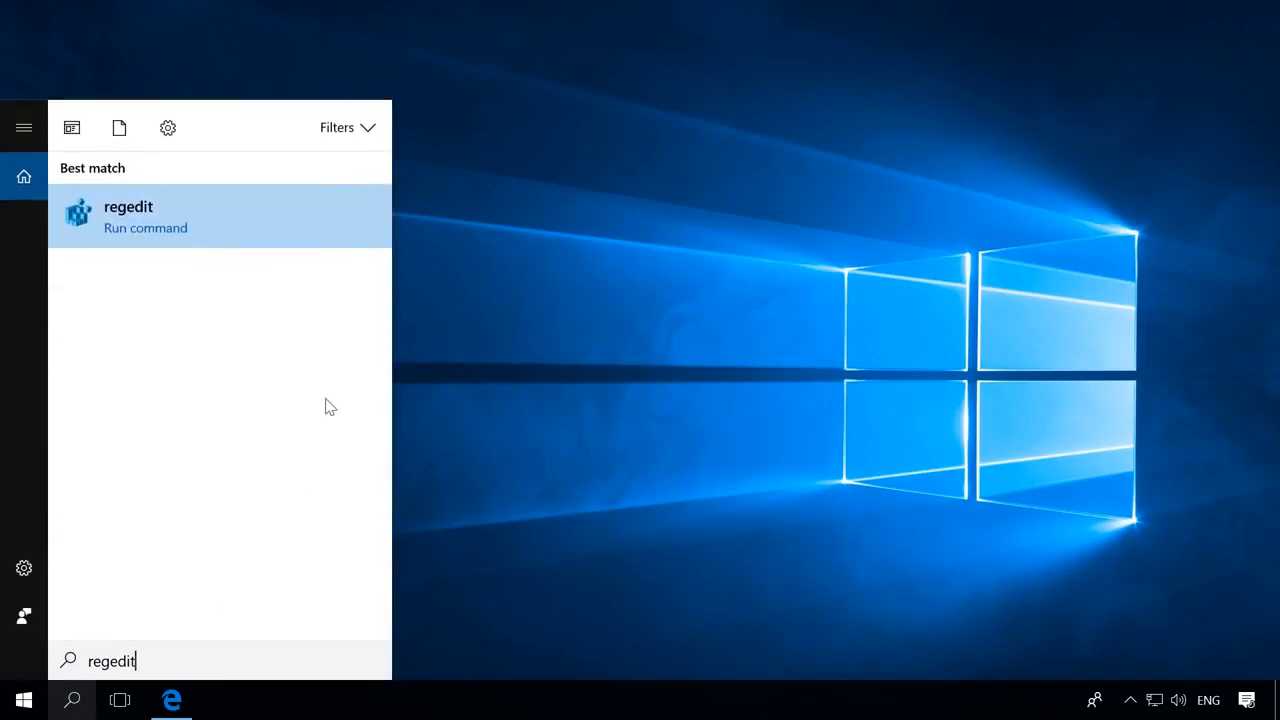
pyautogui.click(288, 224)
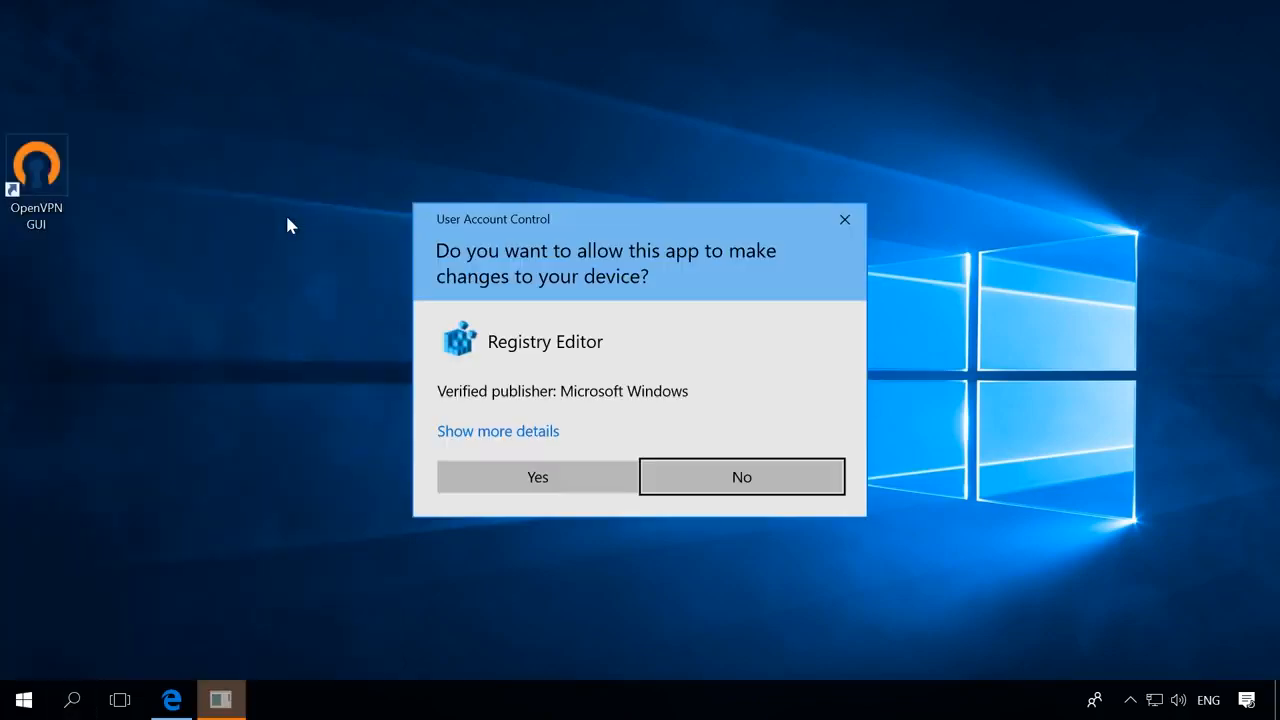
pyautogui.click(480, 476)
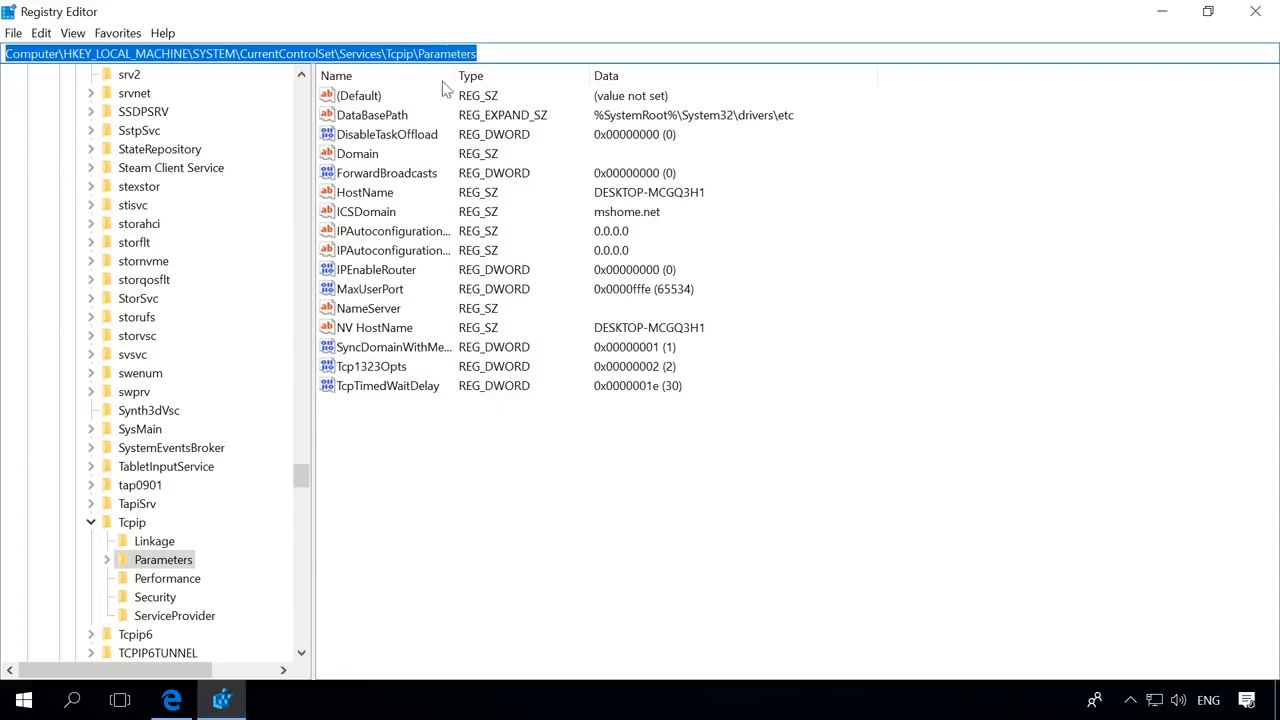
# - Set the IPEnableRouter value under Tcpip\Parameters to 1
pyautogui.click(390, 272)
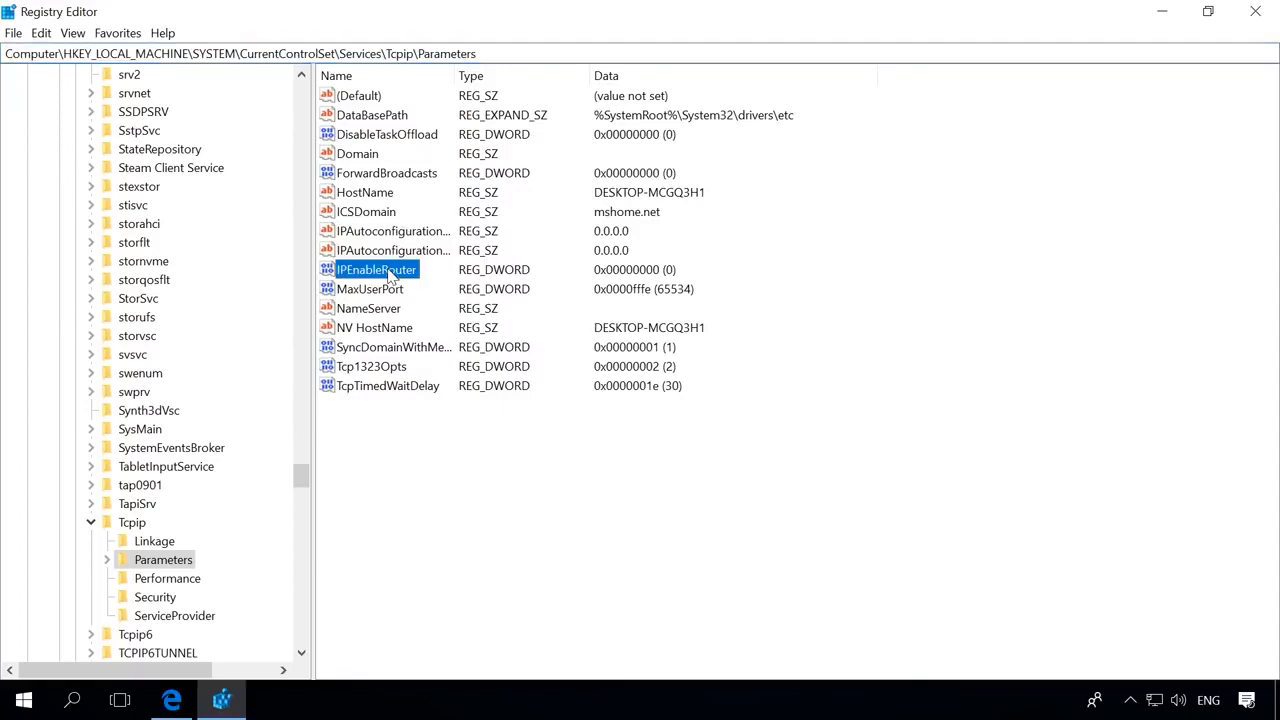
pyautogui.doubleClick(390, 272)
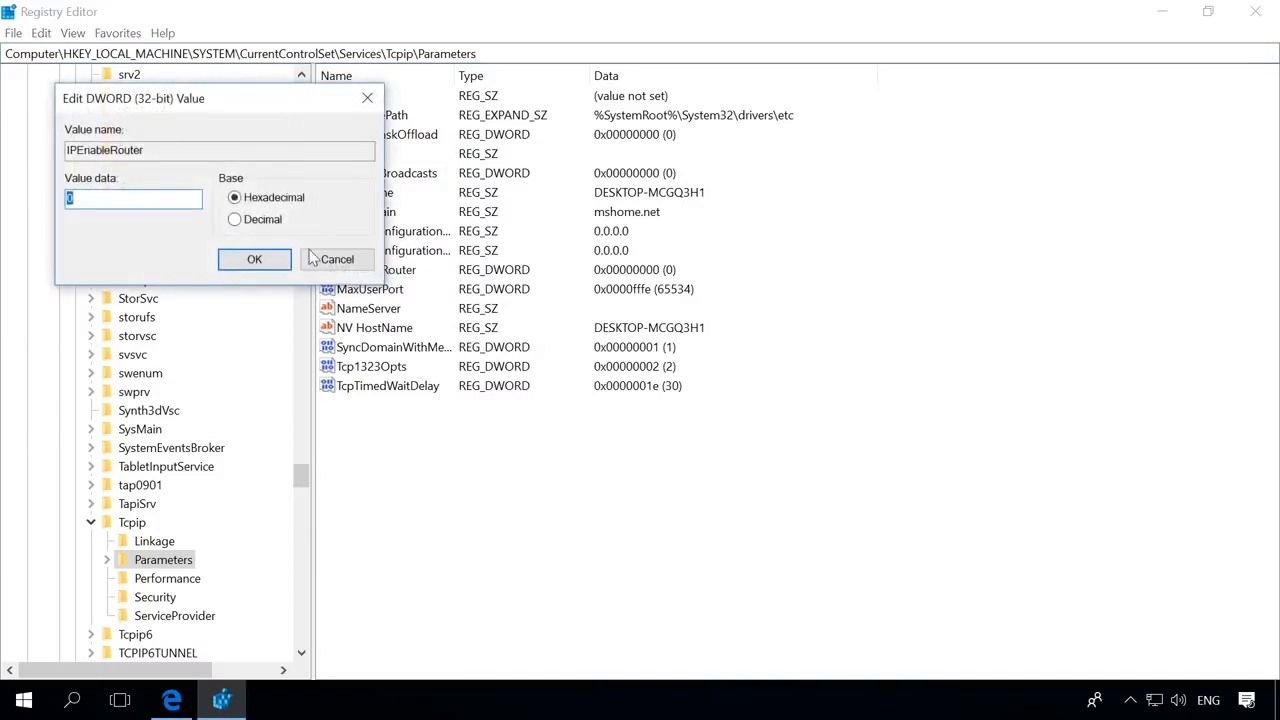
pyautogui.write('1')
pyautogui.click(250, 260)
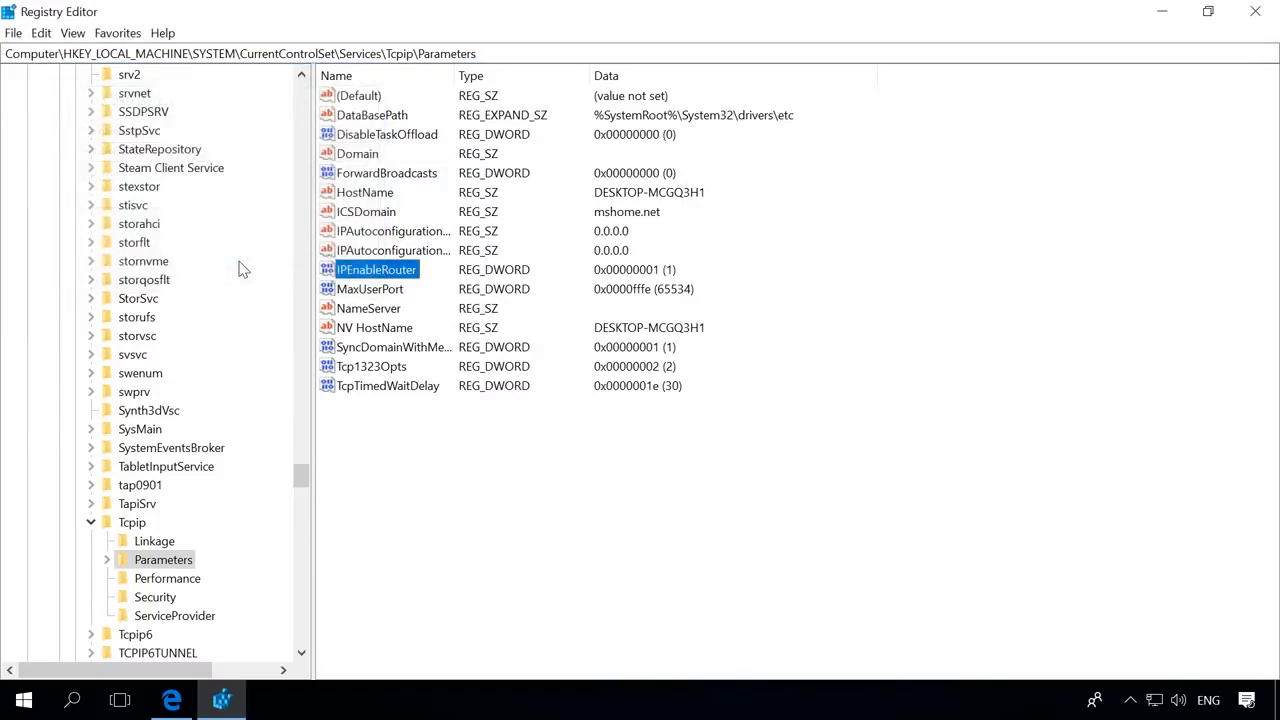
pyautogui.click(23, 702)
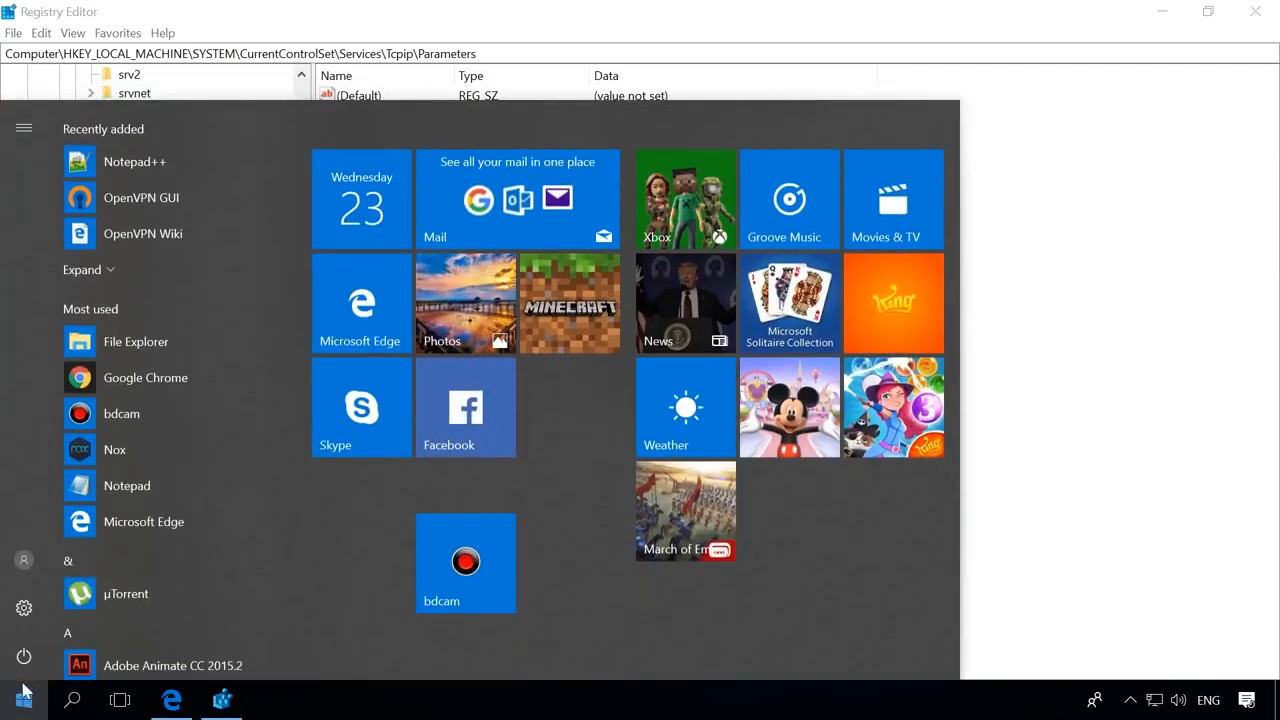
# - Restart the computer from the Start menu's power options
pyautogui.click(24, 668)
pyautogui.click(40, 605)
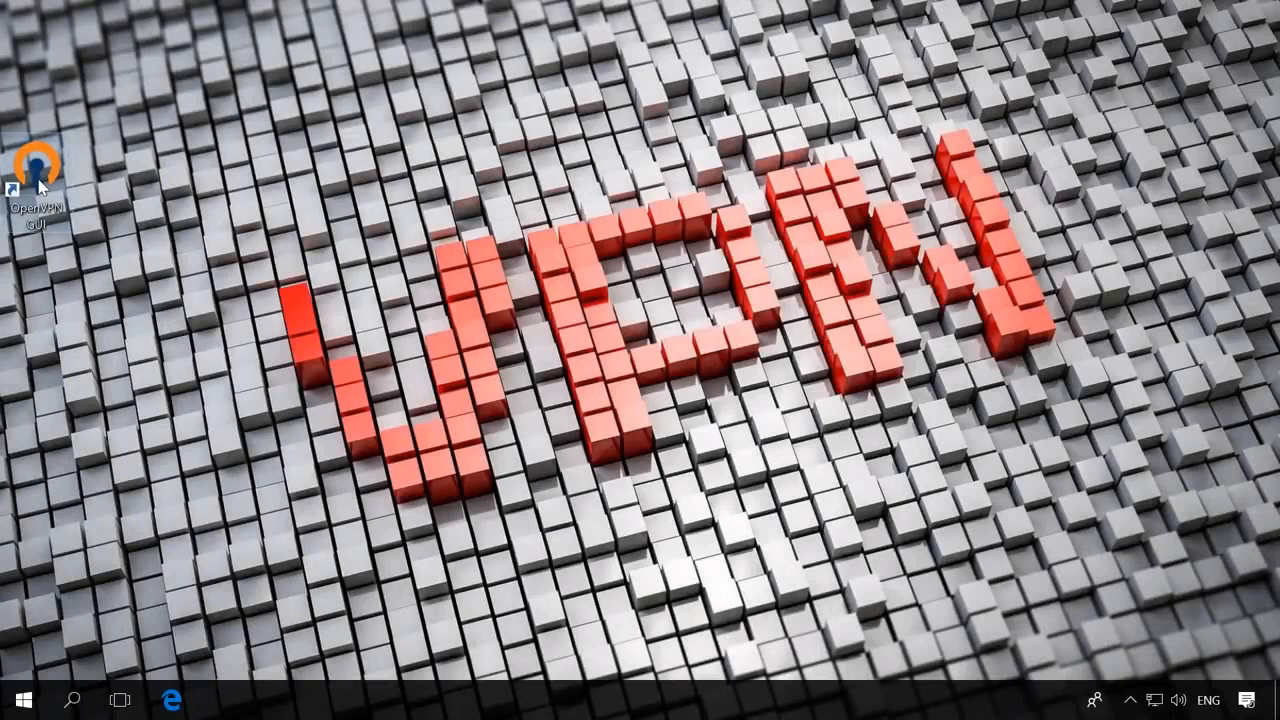
# - Launch OpenVPN GUI, pin its tray icon to the taskbar, and connect the server's VPN tunnel
pyautogui.doubleClick(38, 181)
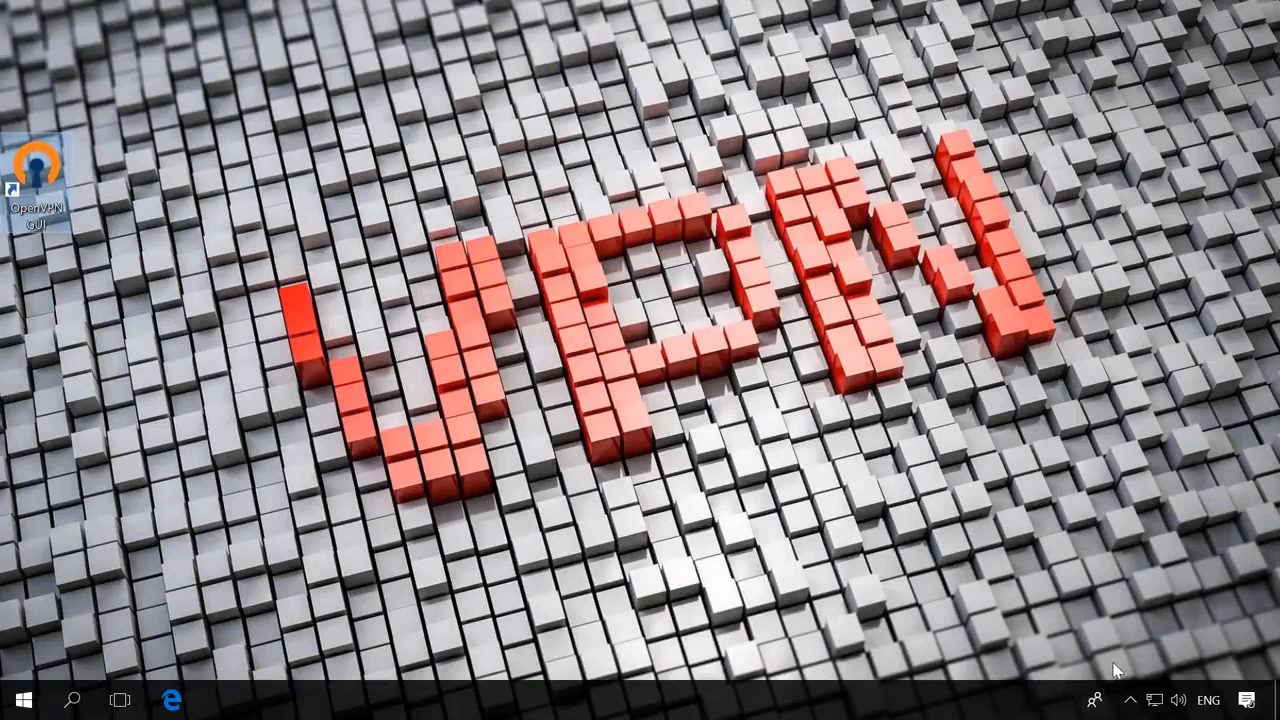
pyautogui.click(1131, 701)
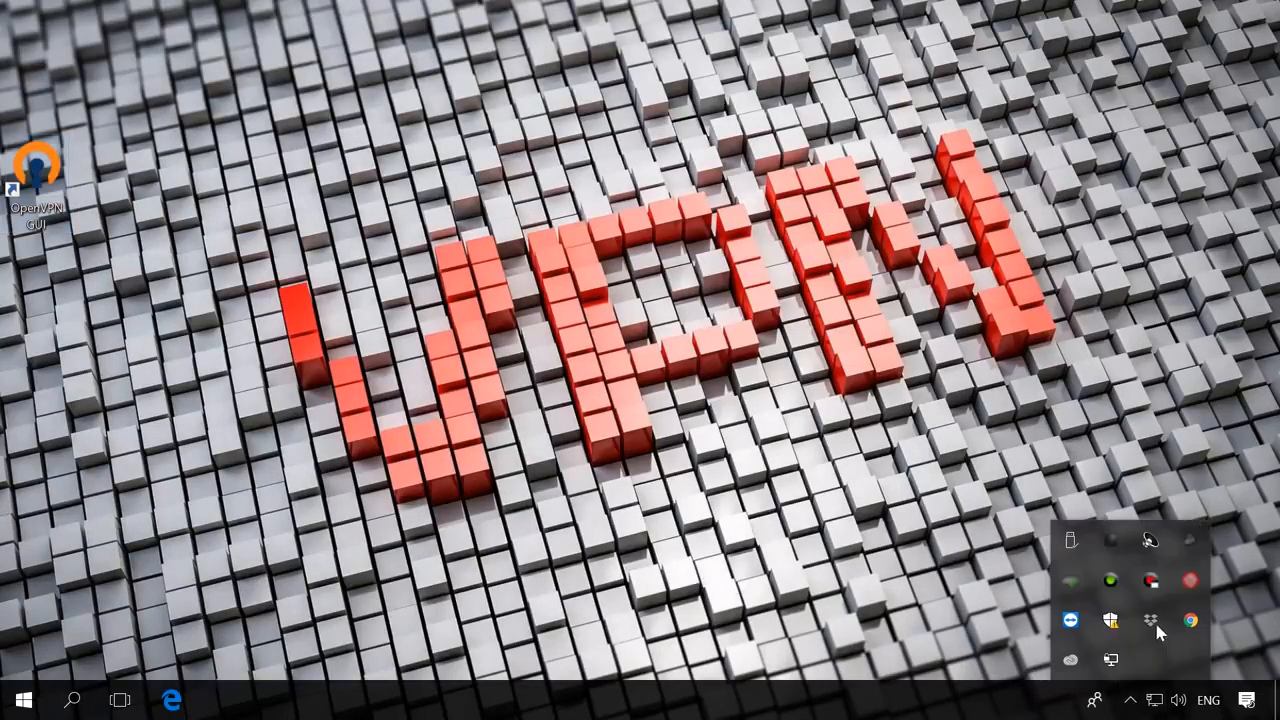
pyautogui.moveTo(1116, 657); pyautogui.dragTo(1109, 700)
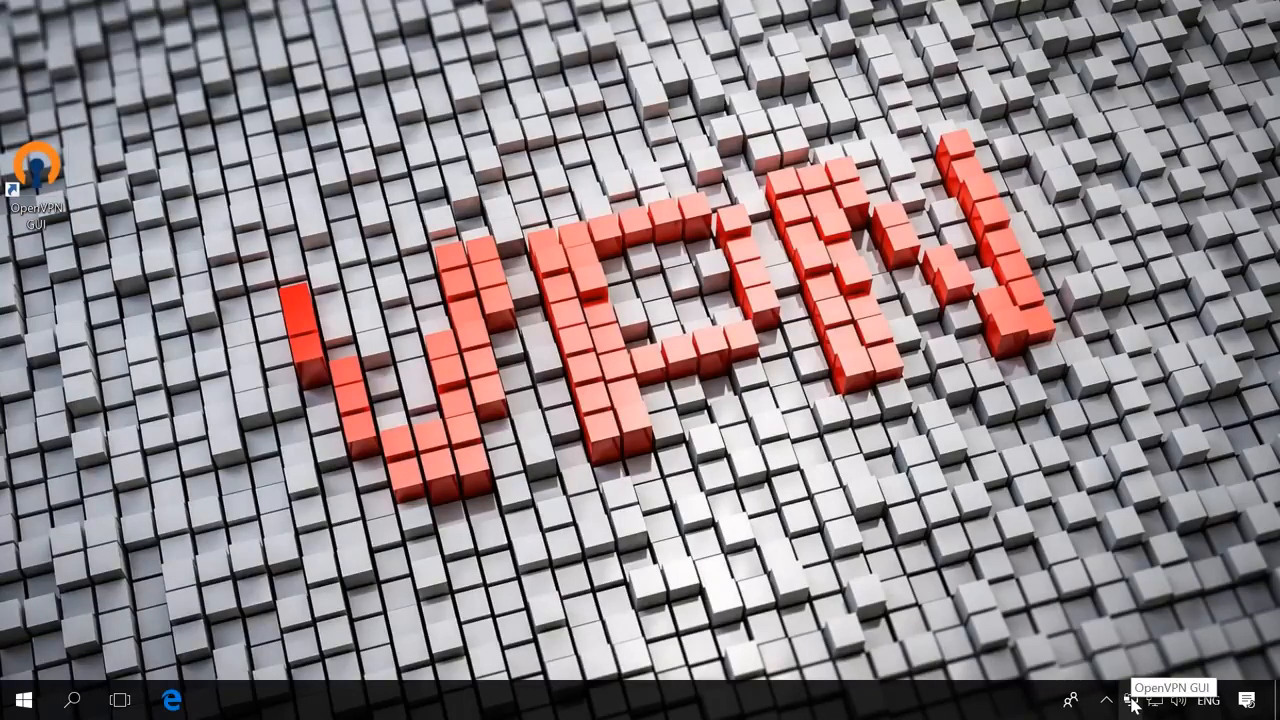
pyautogui.rightClick(1133, 704)
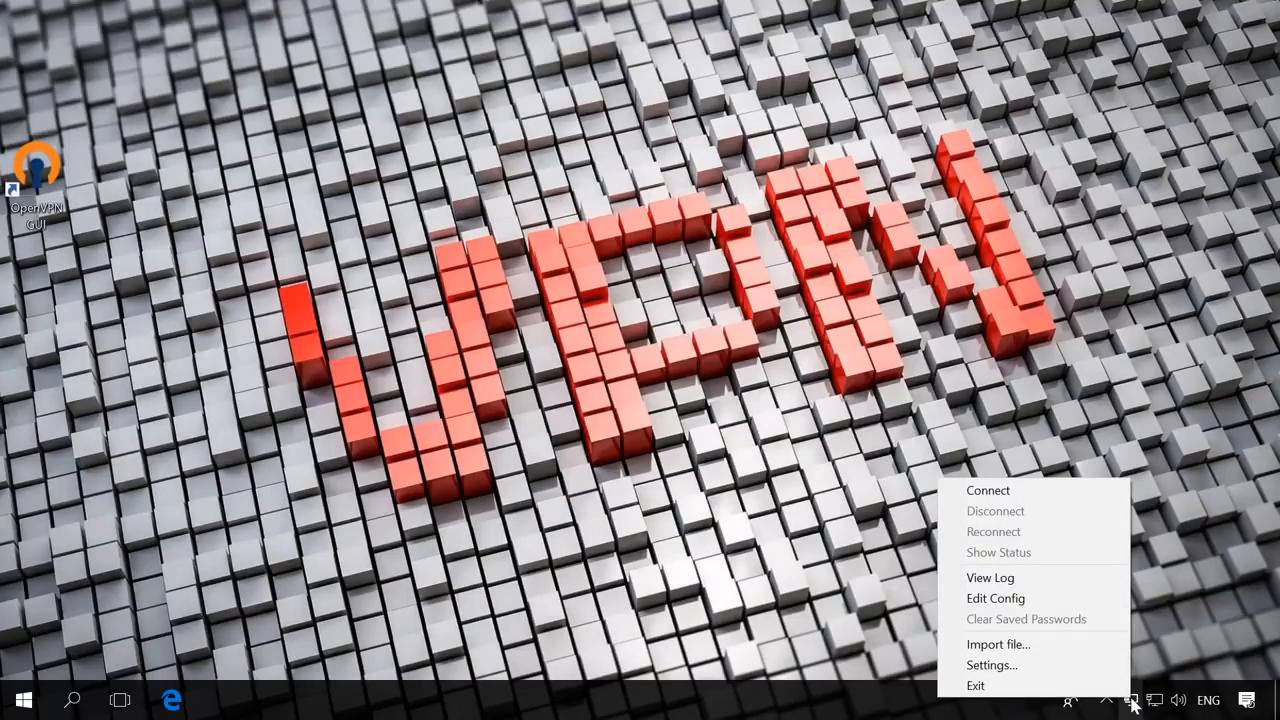
pyautogui.click(988, 491)
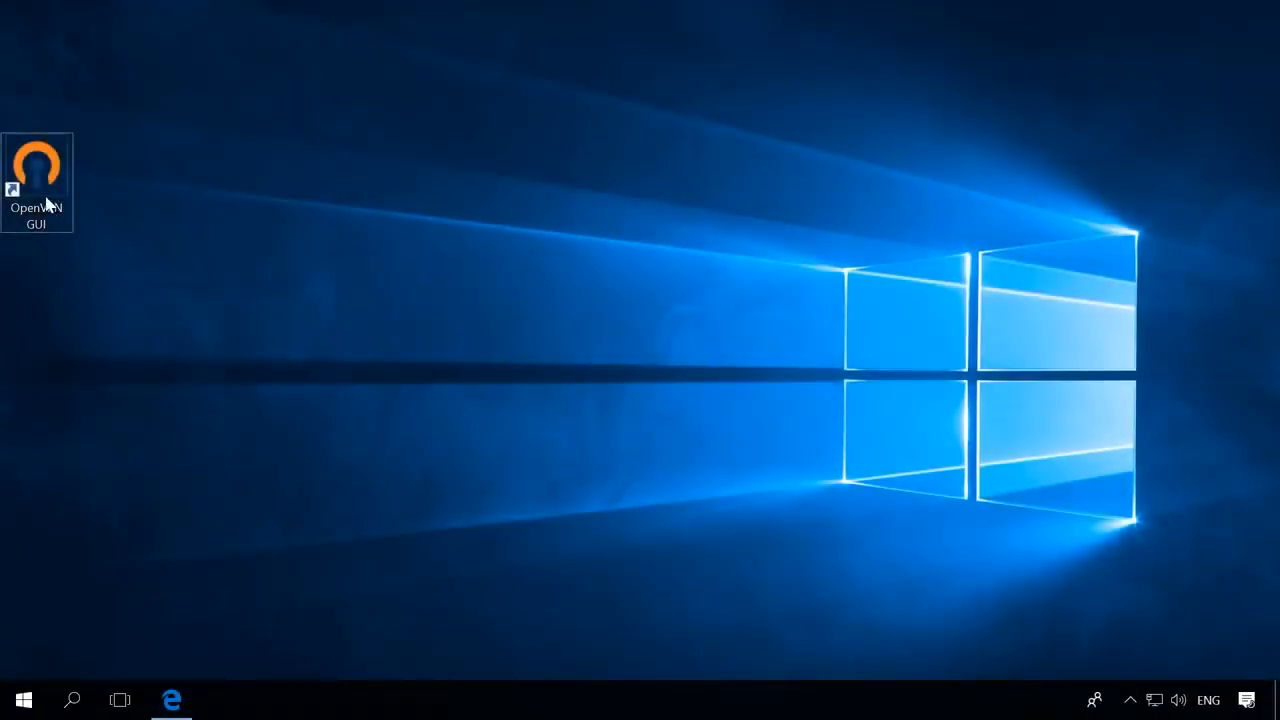
# - Connect the second PC to the VPN tunnel from its OpenVPN GUI tray icon
pyautogui.click(1124, 693)
pyautogui.rightClick(1110, 660)
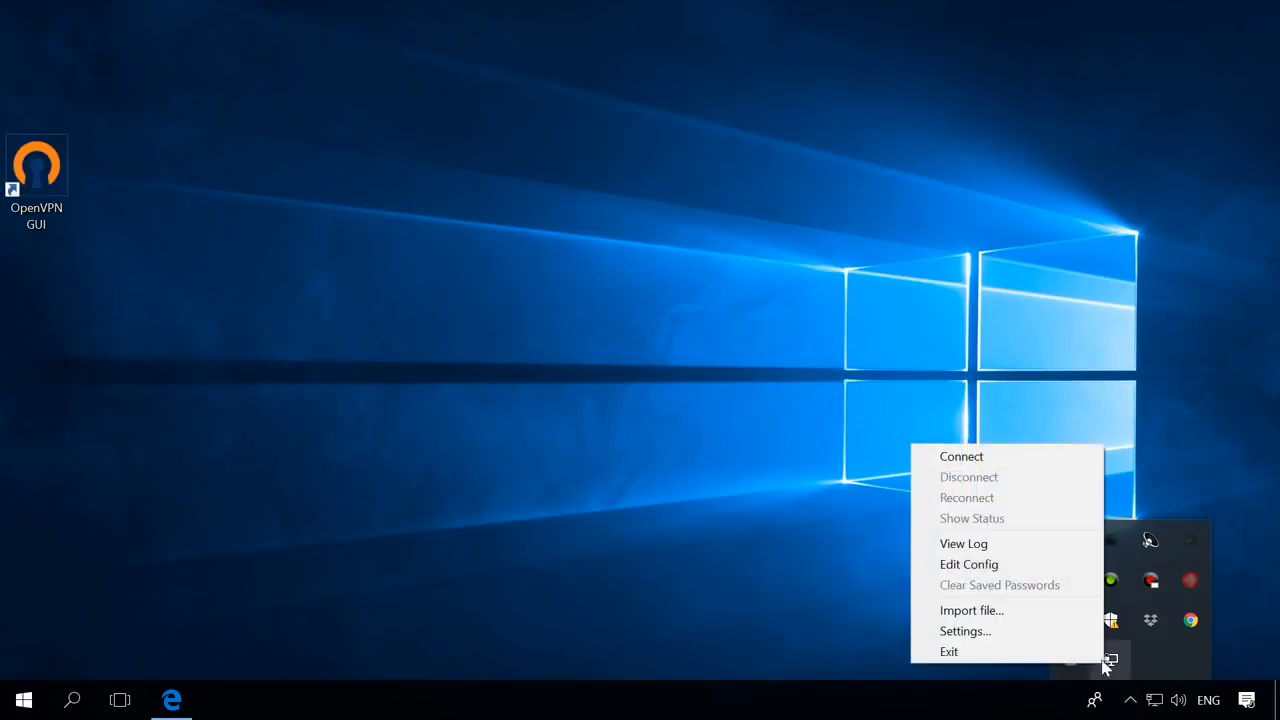
pyautogui.click(1018, 464)
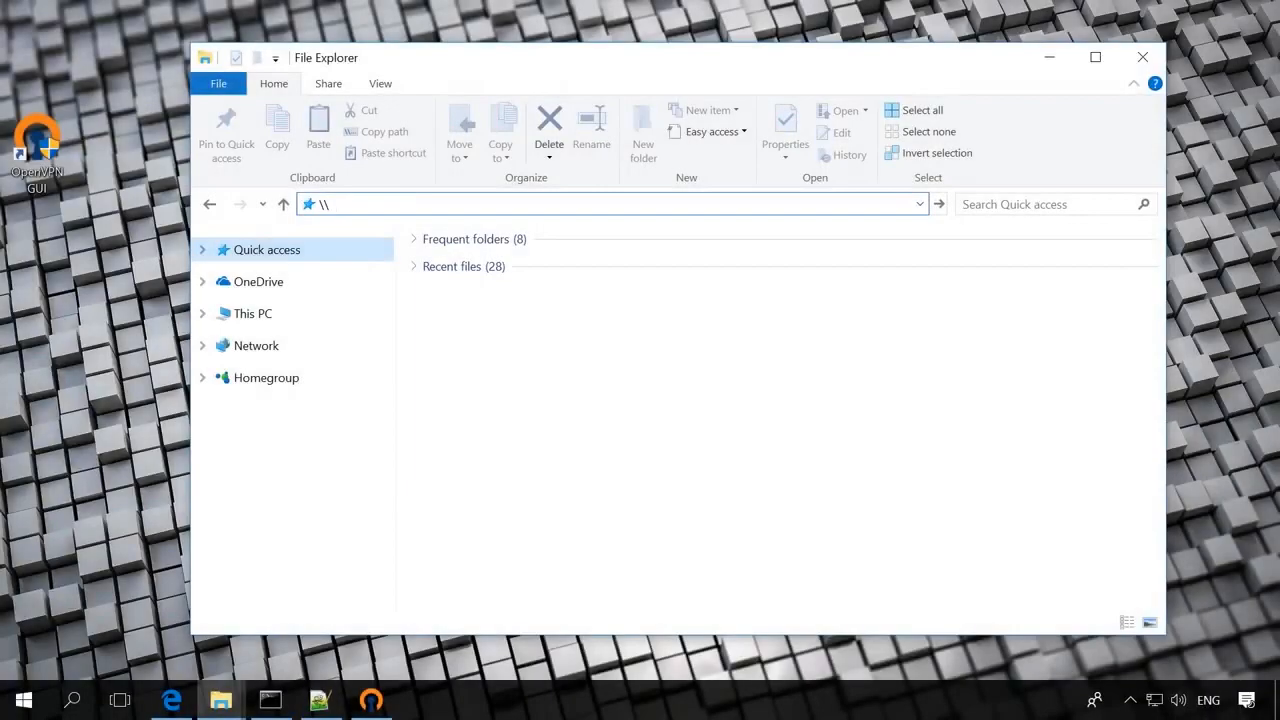
# - Browse to \\10.10.10.5 and open its shared Users\User folder
pyautogui.write('10.10.10.5')
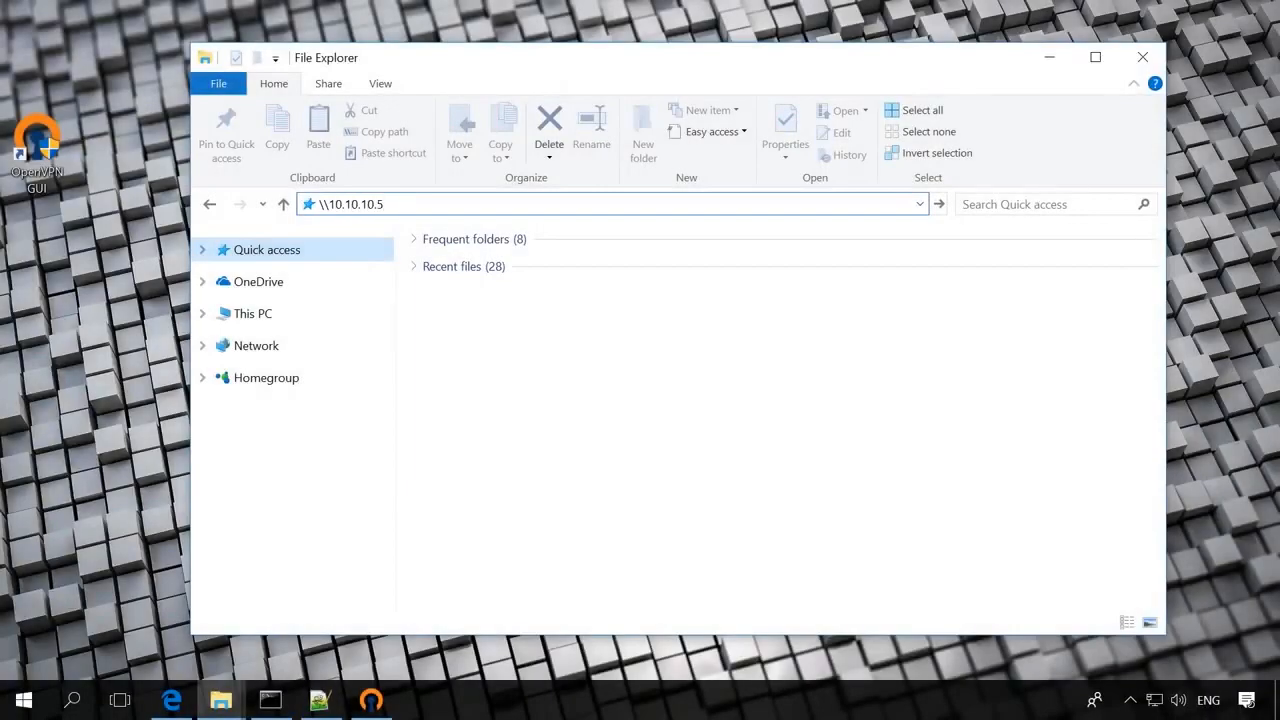
pyautogui.press('Return')
pyautogui.doubleClick(488, 264)
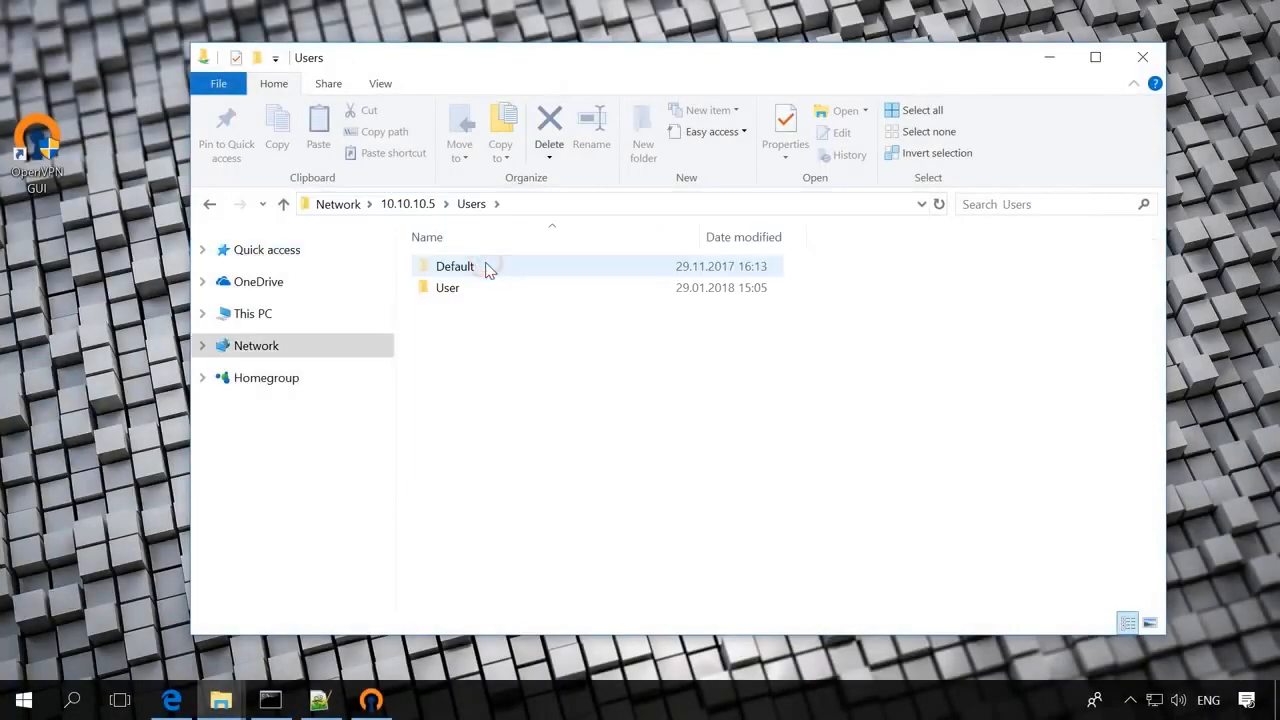
pyautogui.click(482, 293)
pyautogui.doubleClick(482, 293)
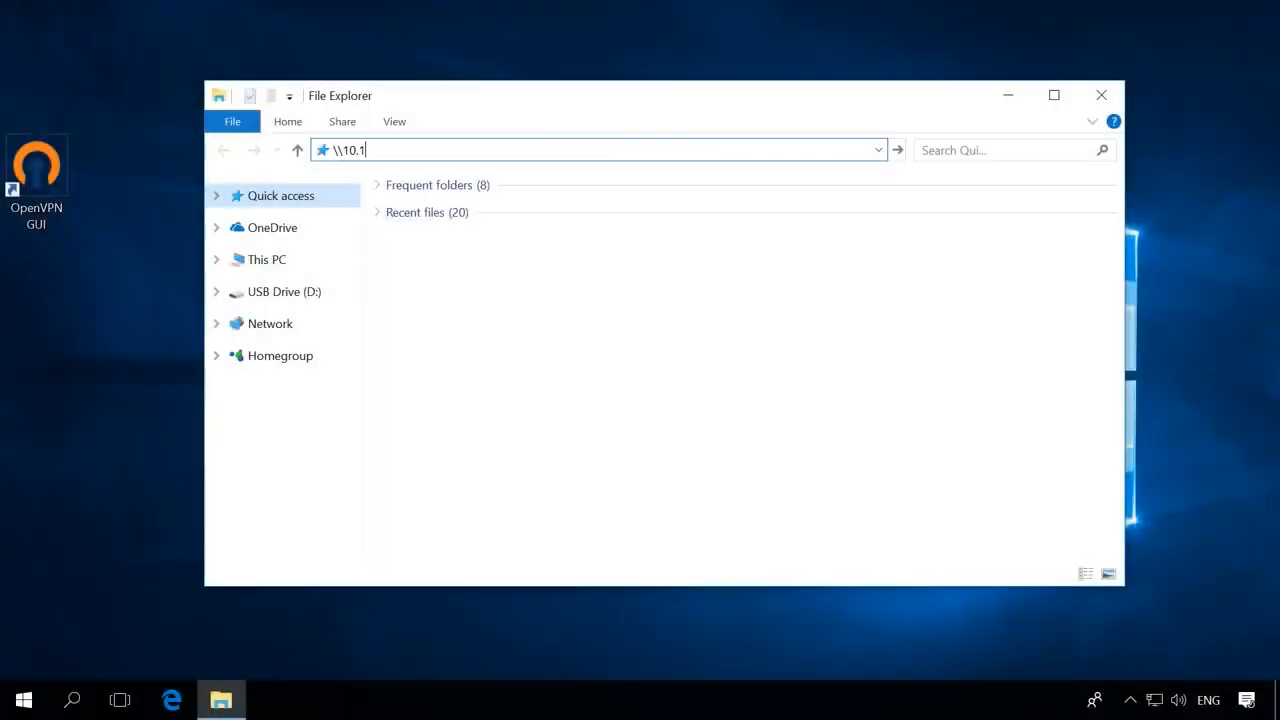
# - Browse to \\10.10.10.1 and open its Server share
pyautogui.write('0.10.10.1')
pyautogui.press('Return')
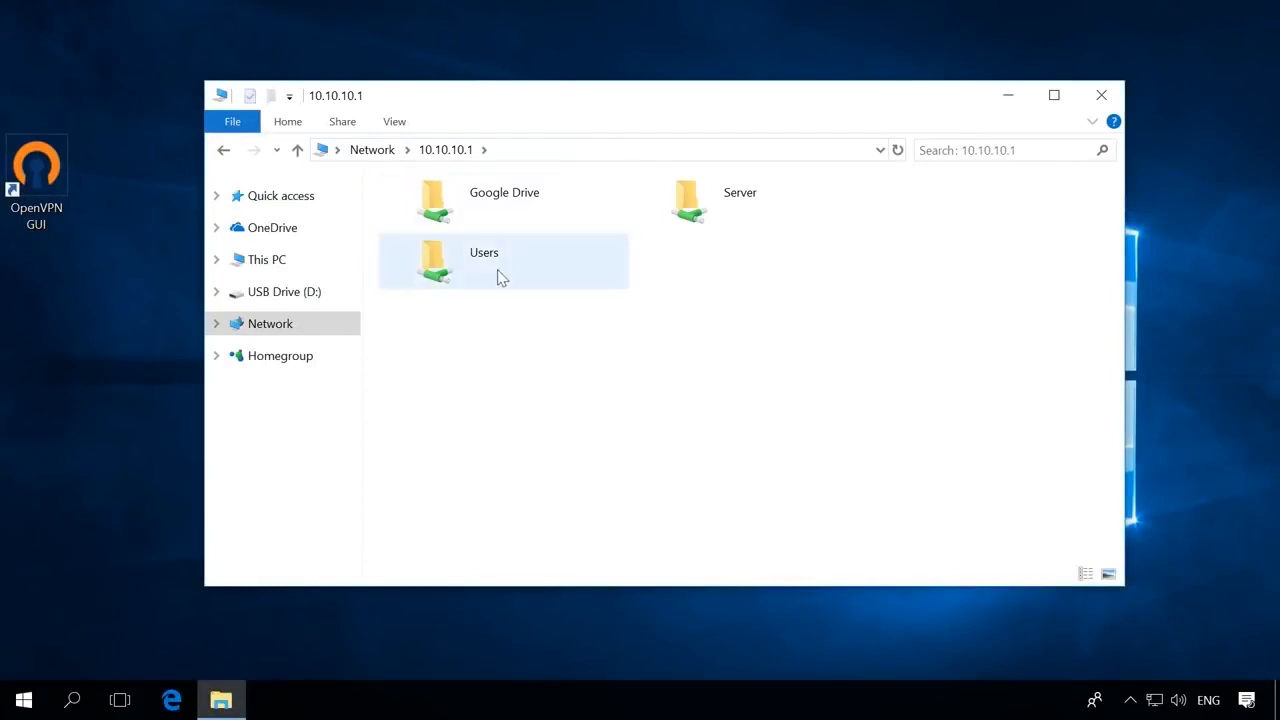
pyautogui.doubleClick(742, 196)
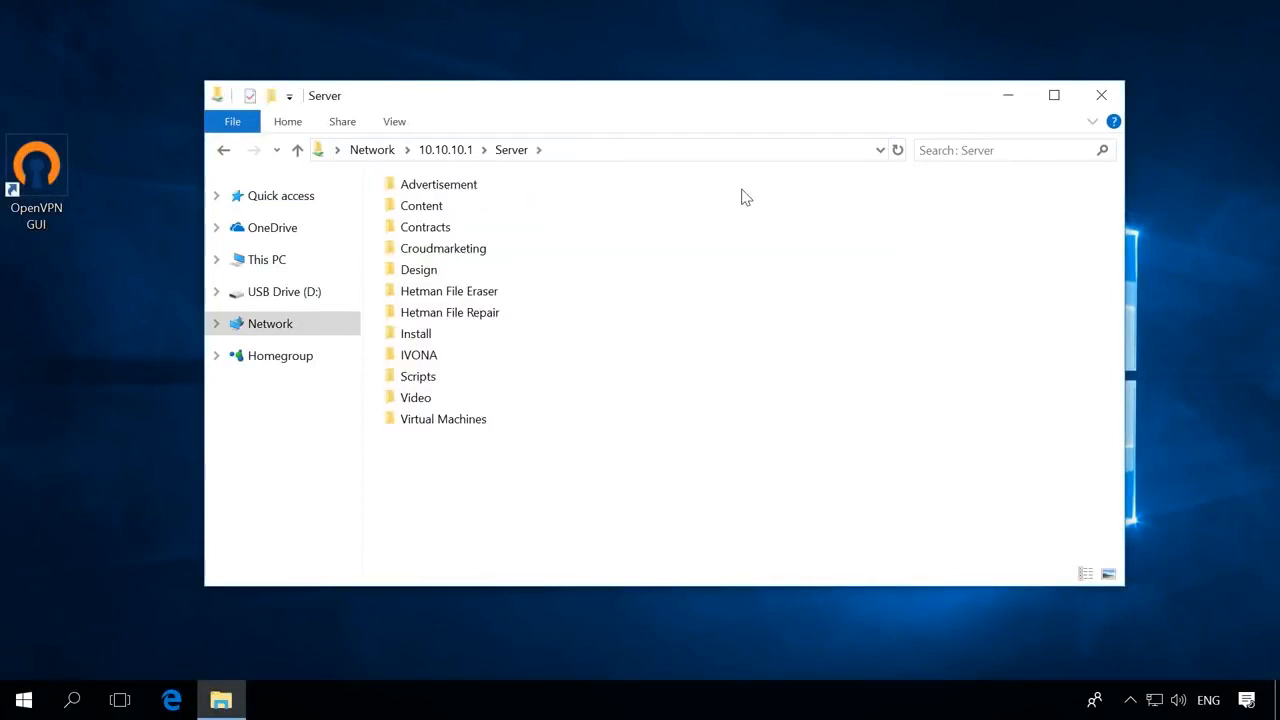